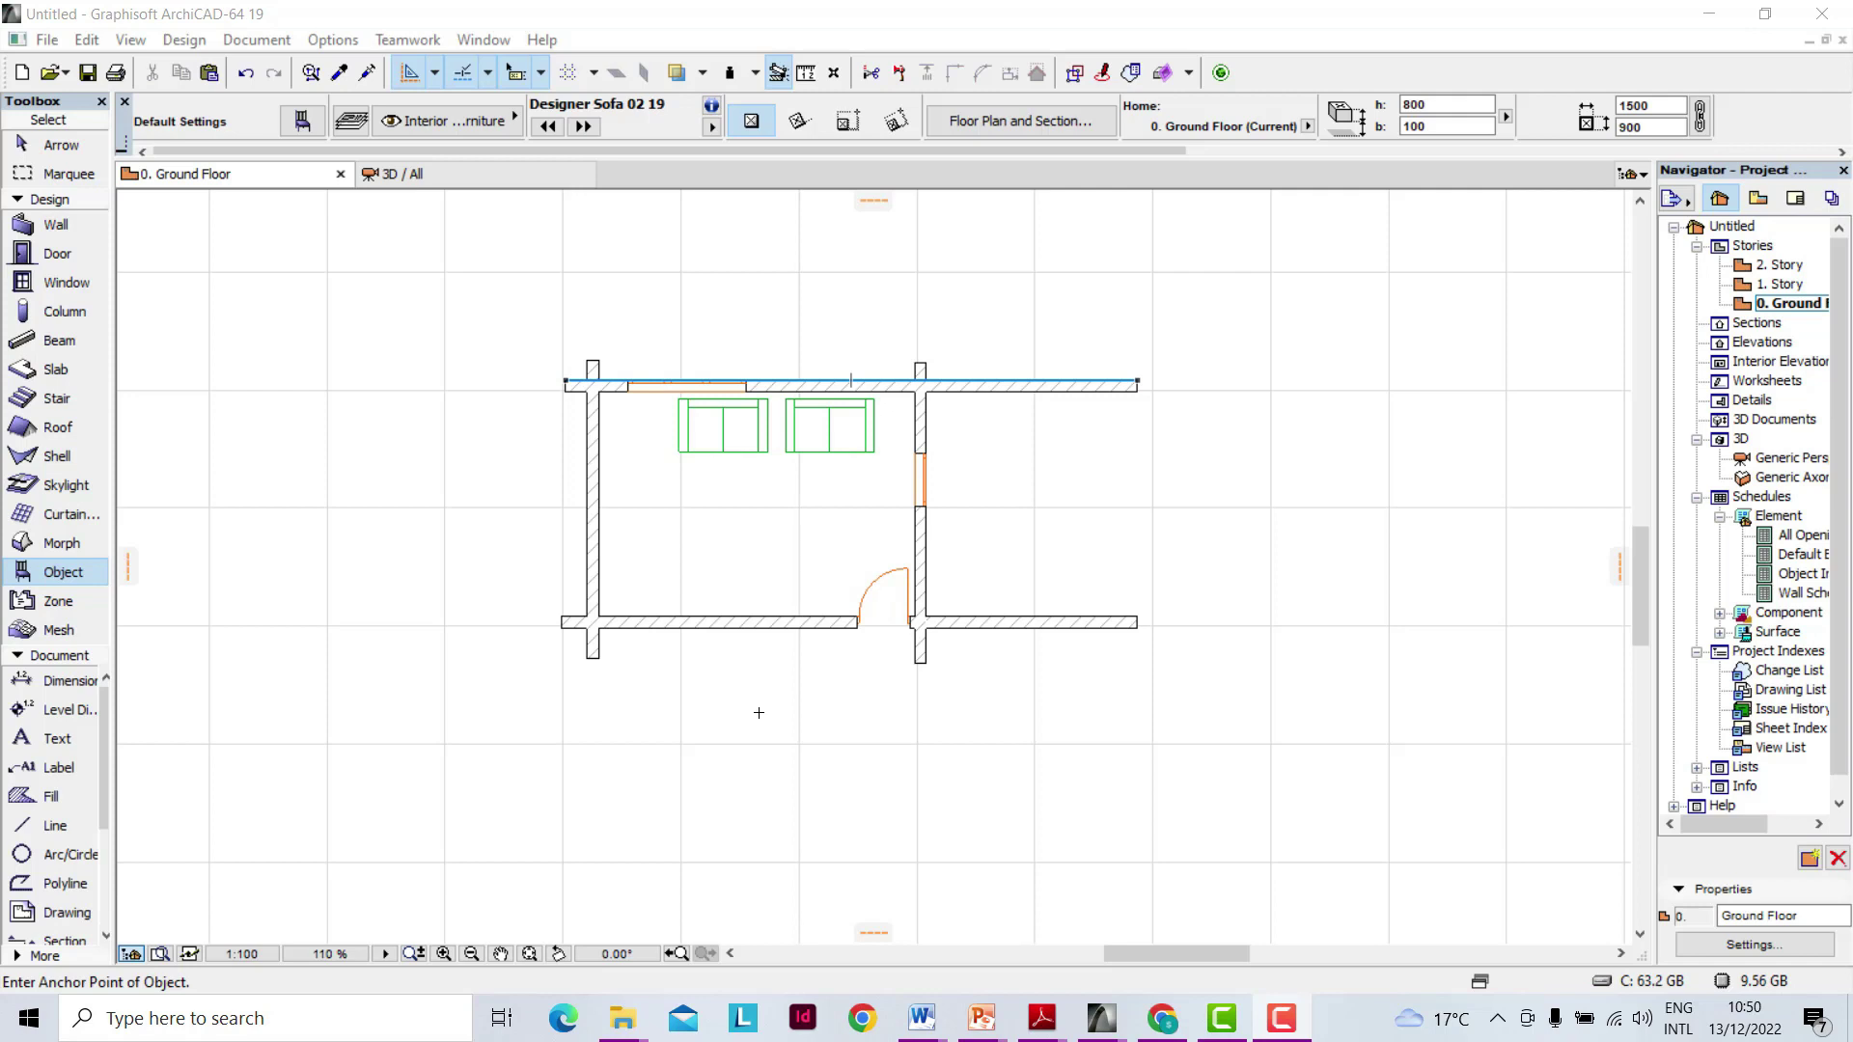
scroll(771, 659, down, 3)
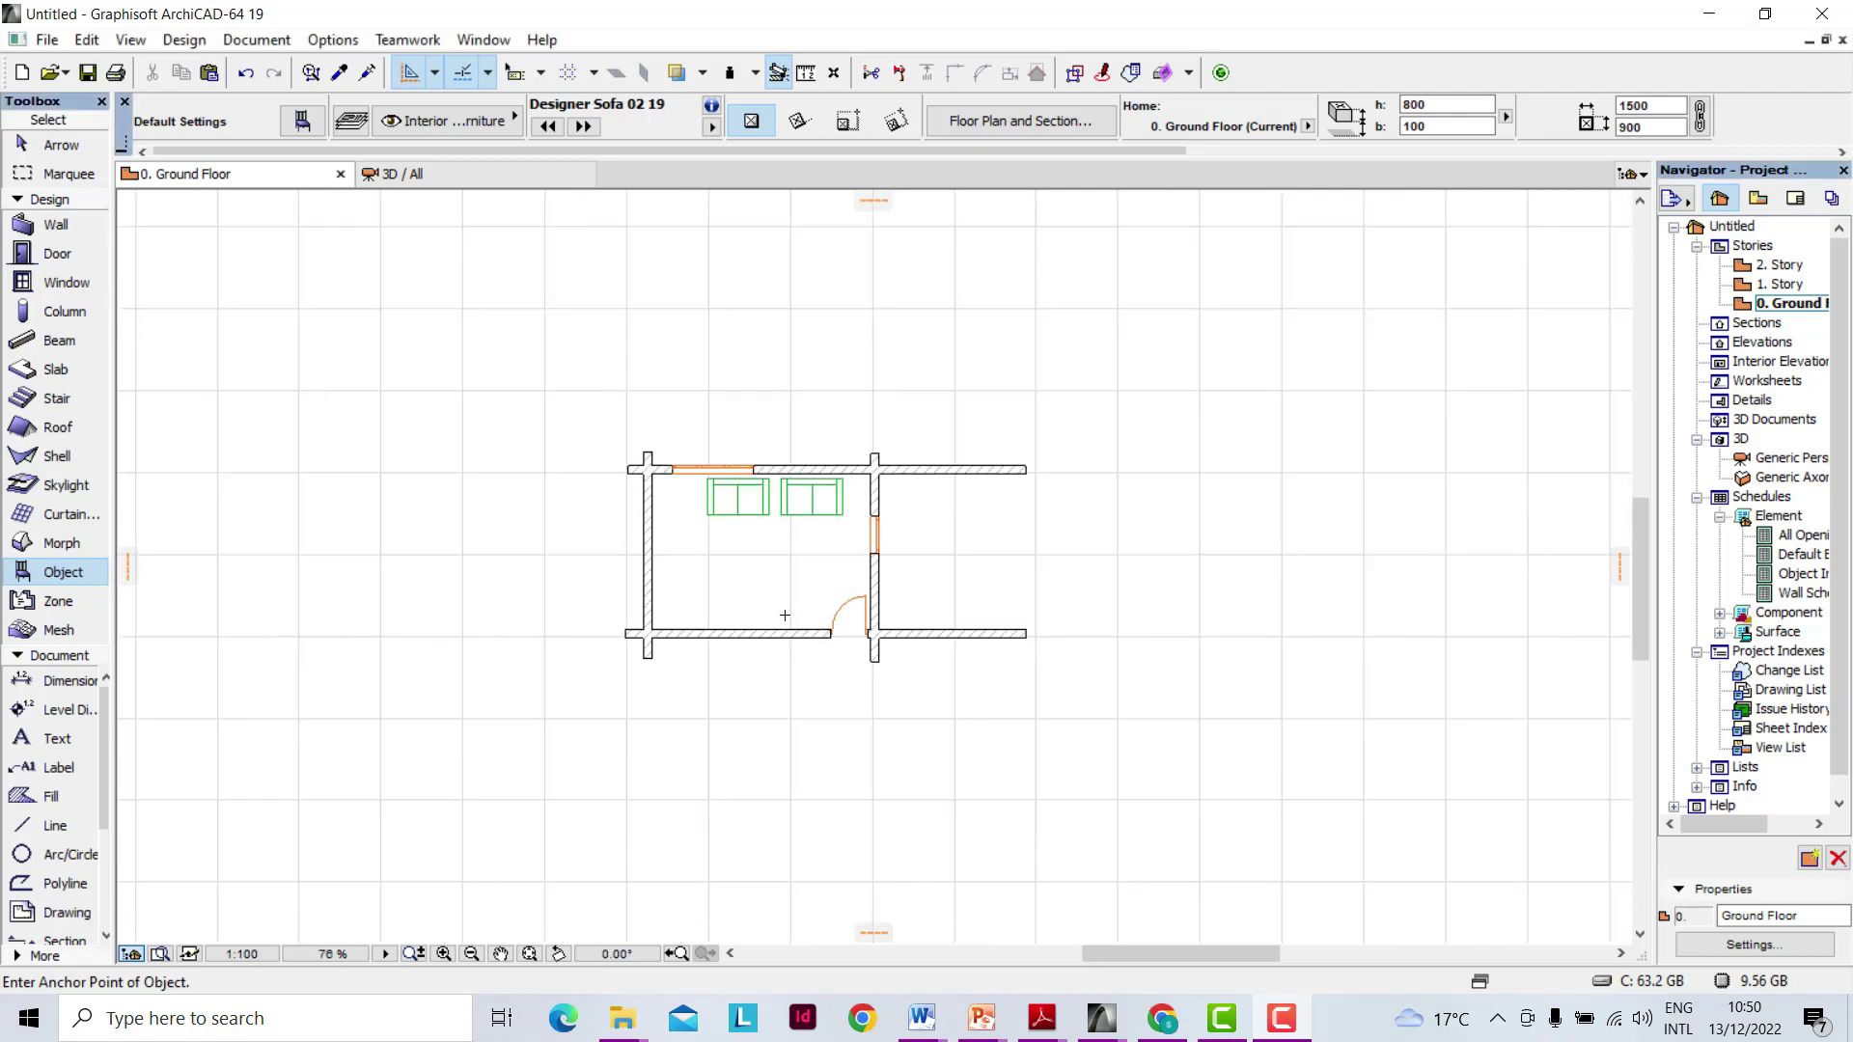
scroll(762, 538, up, 2)
scroll(873, 521, down, 2)
scroll(871, 486, up, 3)
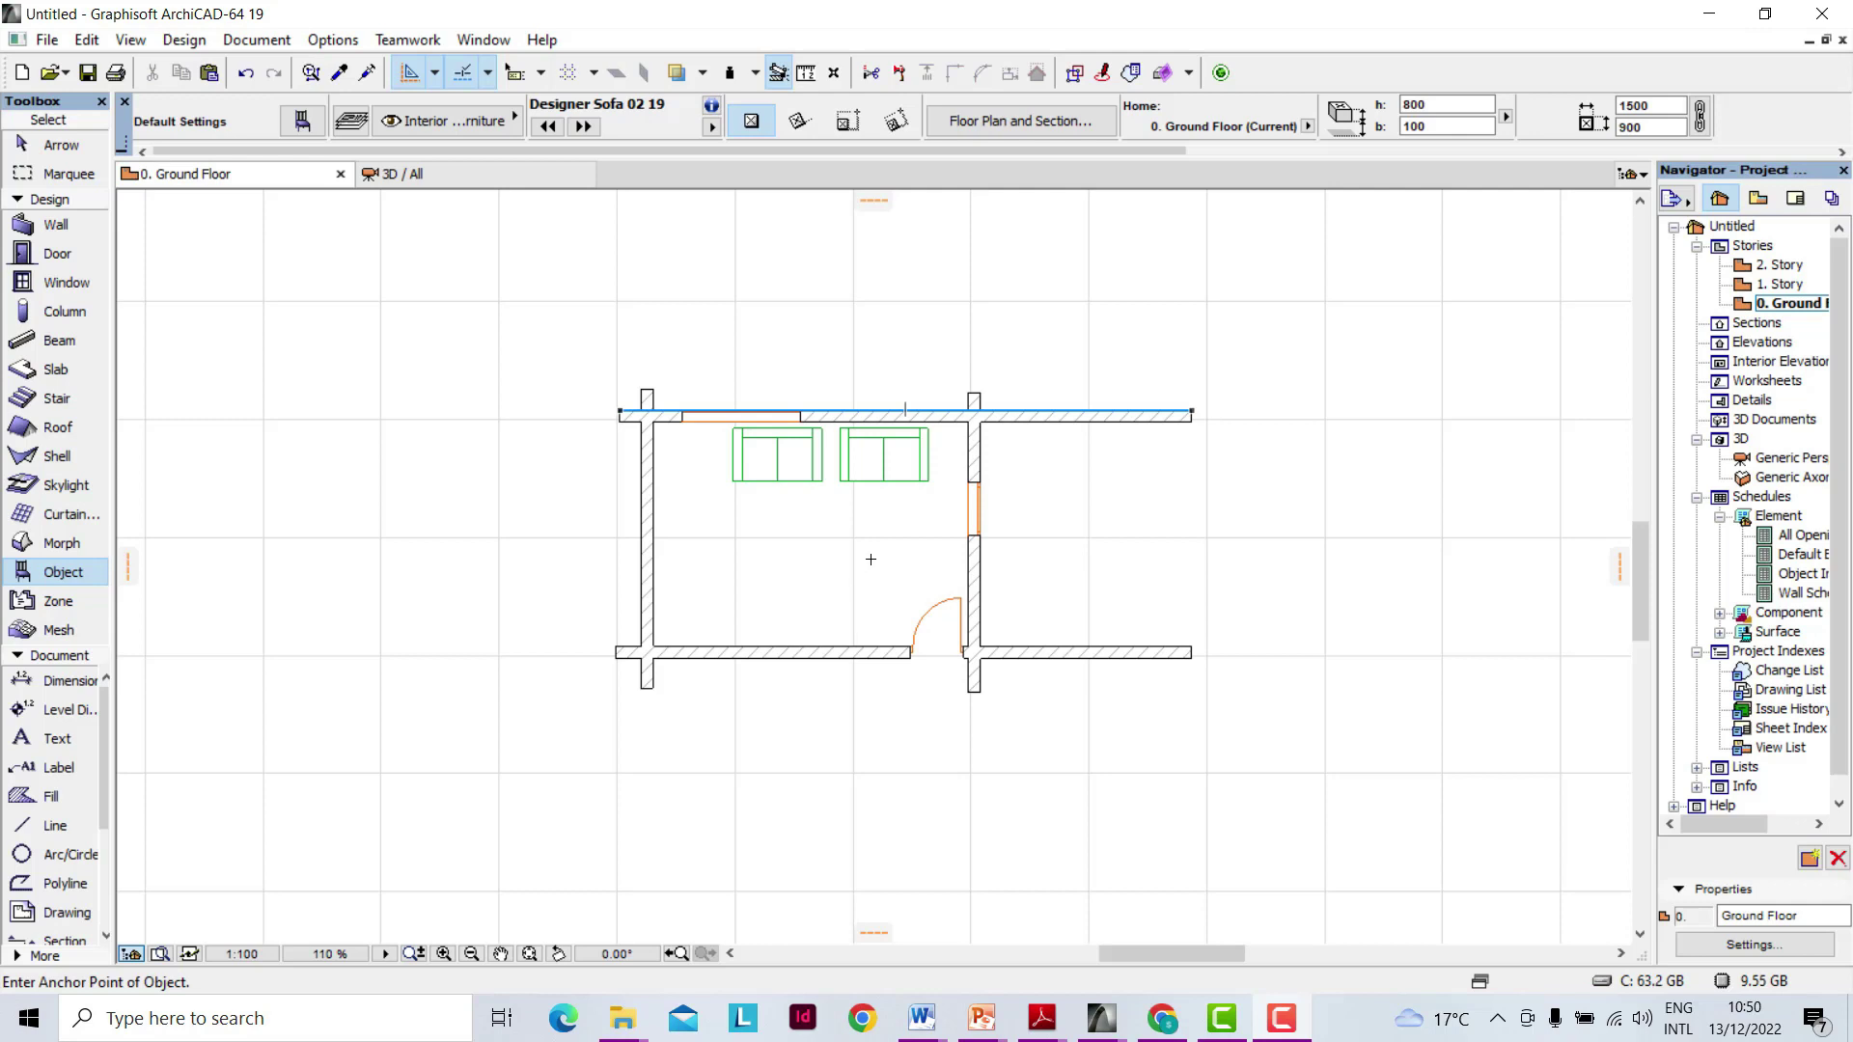
scroll(740, 546, down, 1)
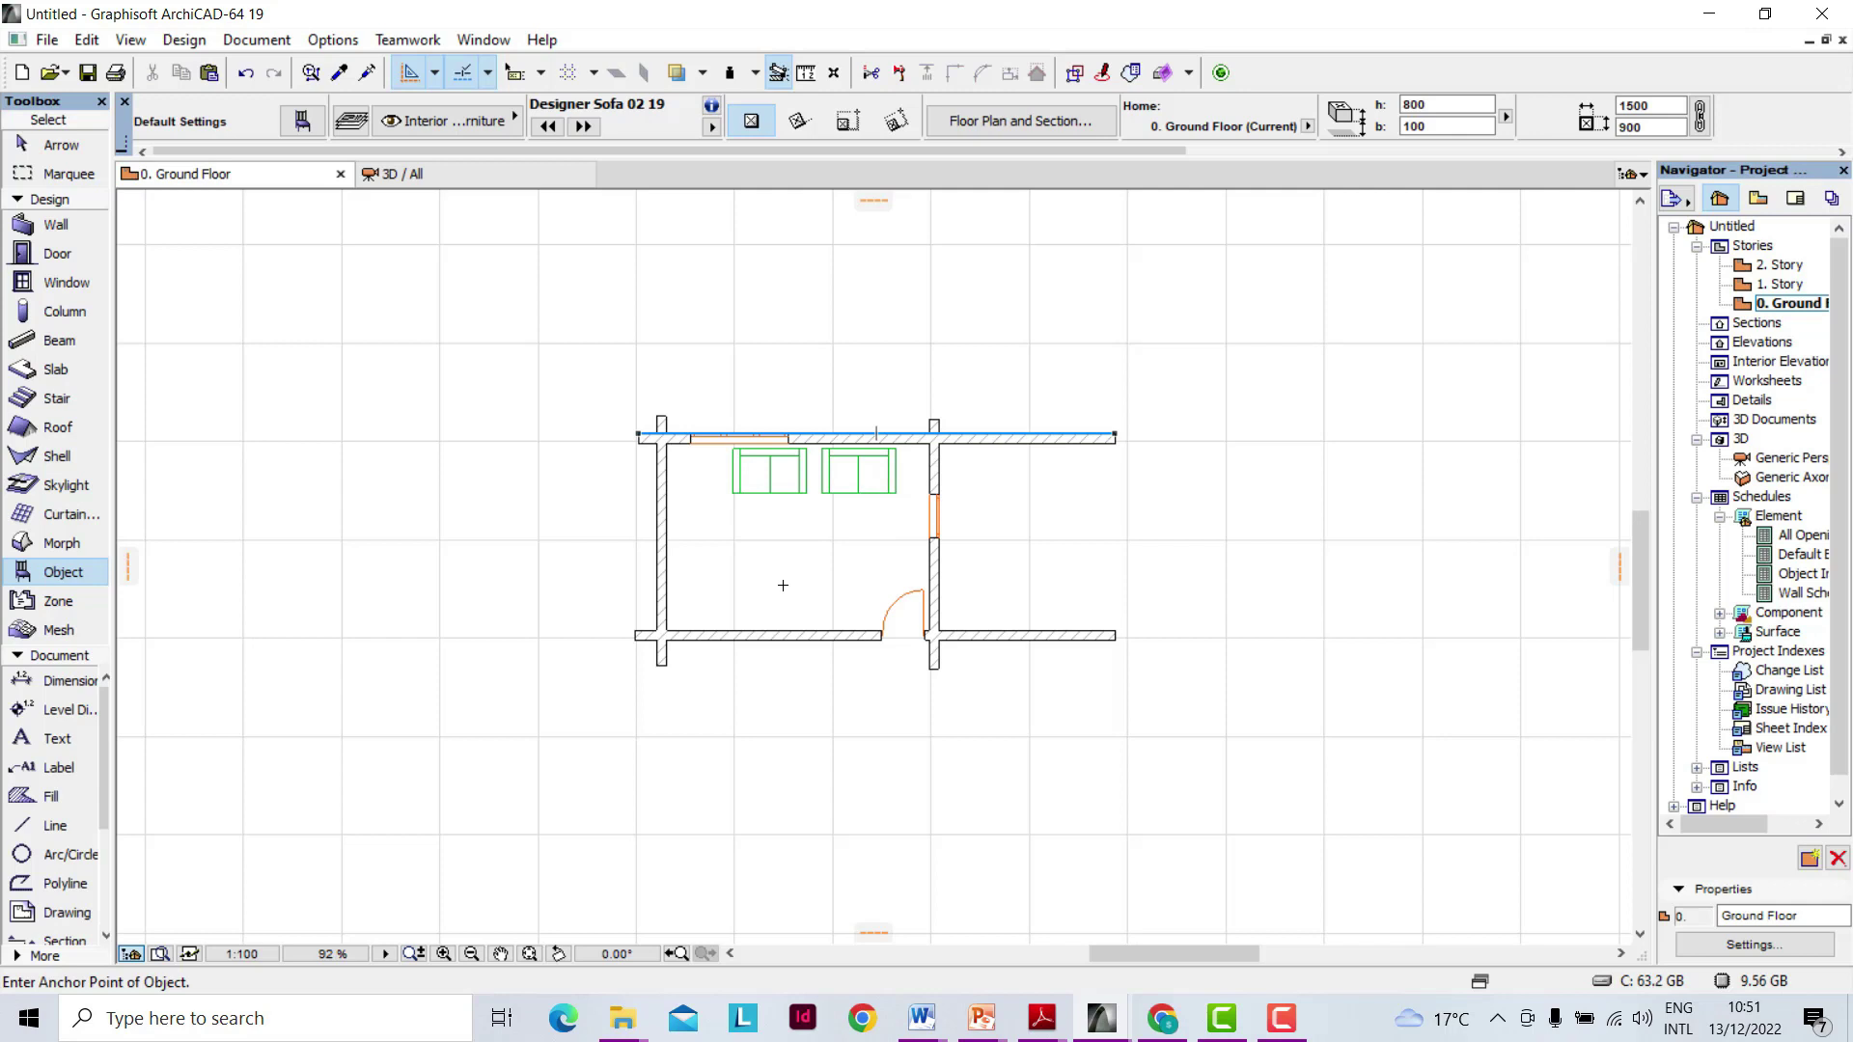
Move the right vertical wall with its window 2000 mm horizontally to the right using the Drag command.
key(shift)
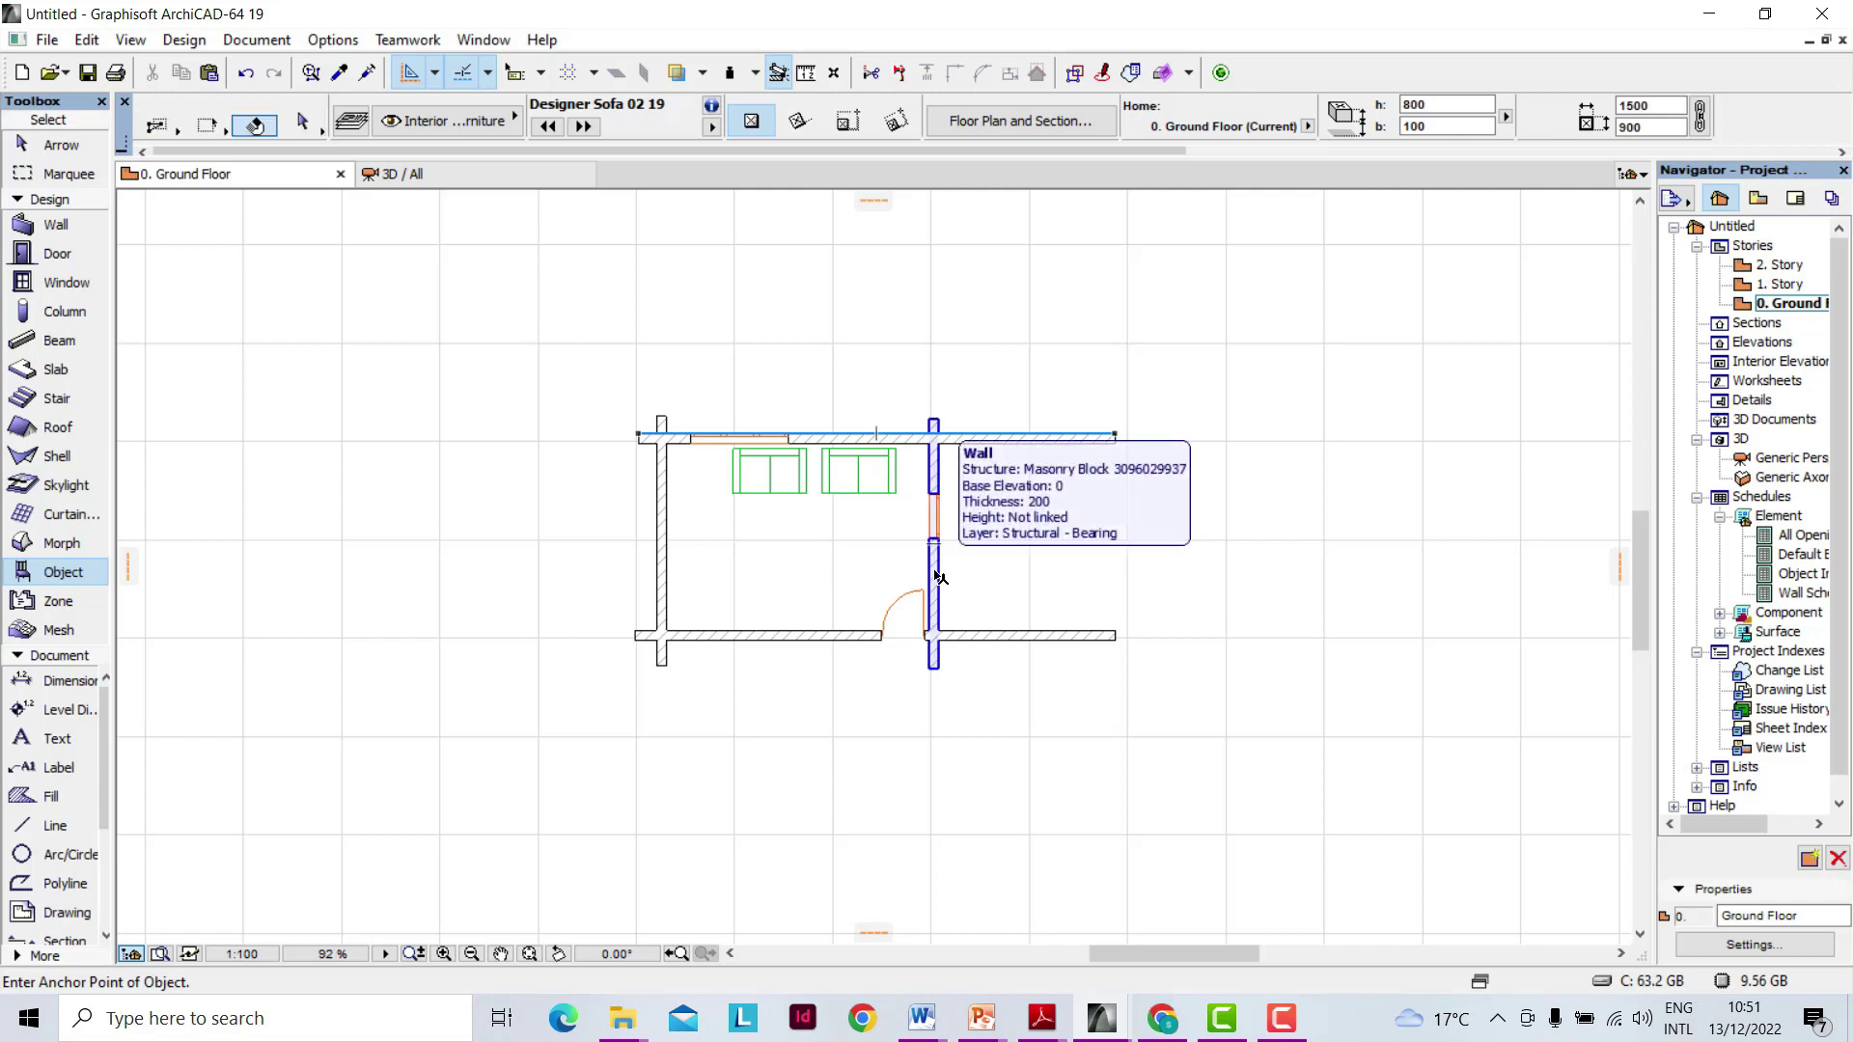
shift+click(935, 576)
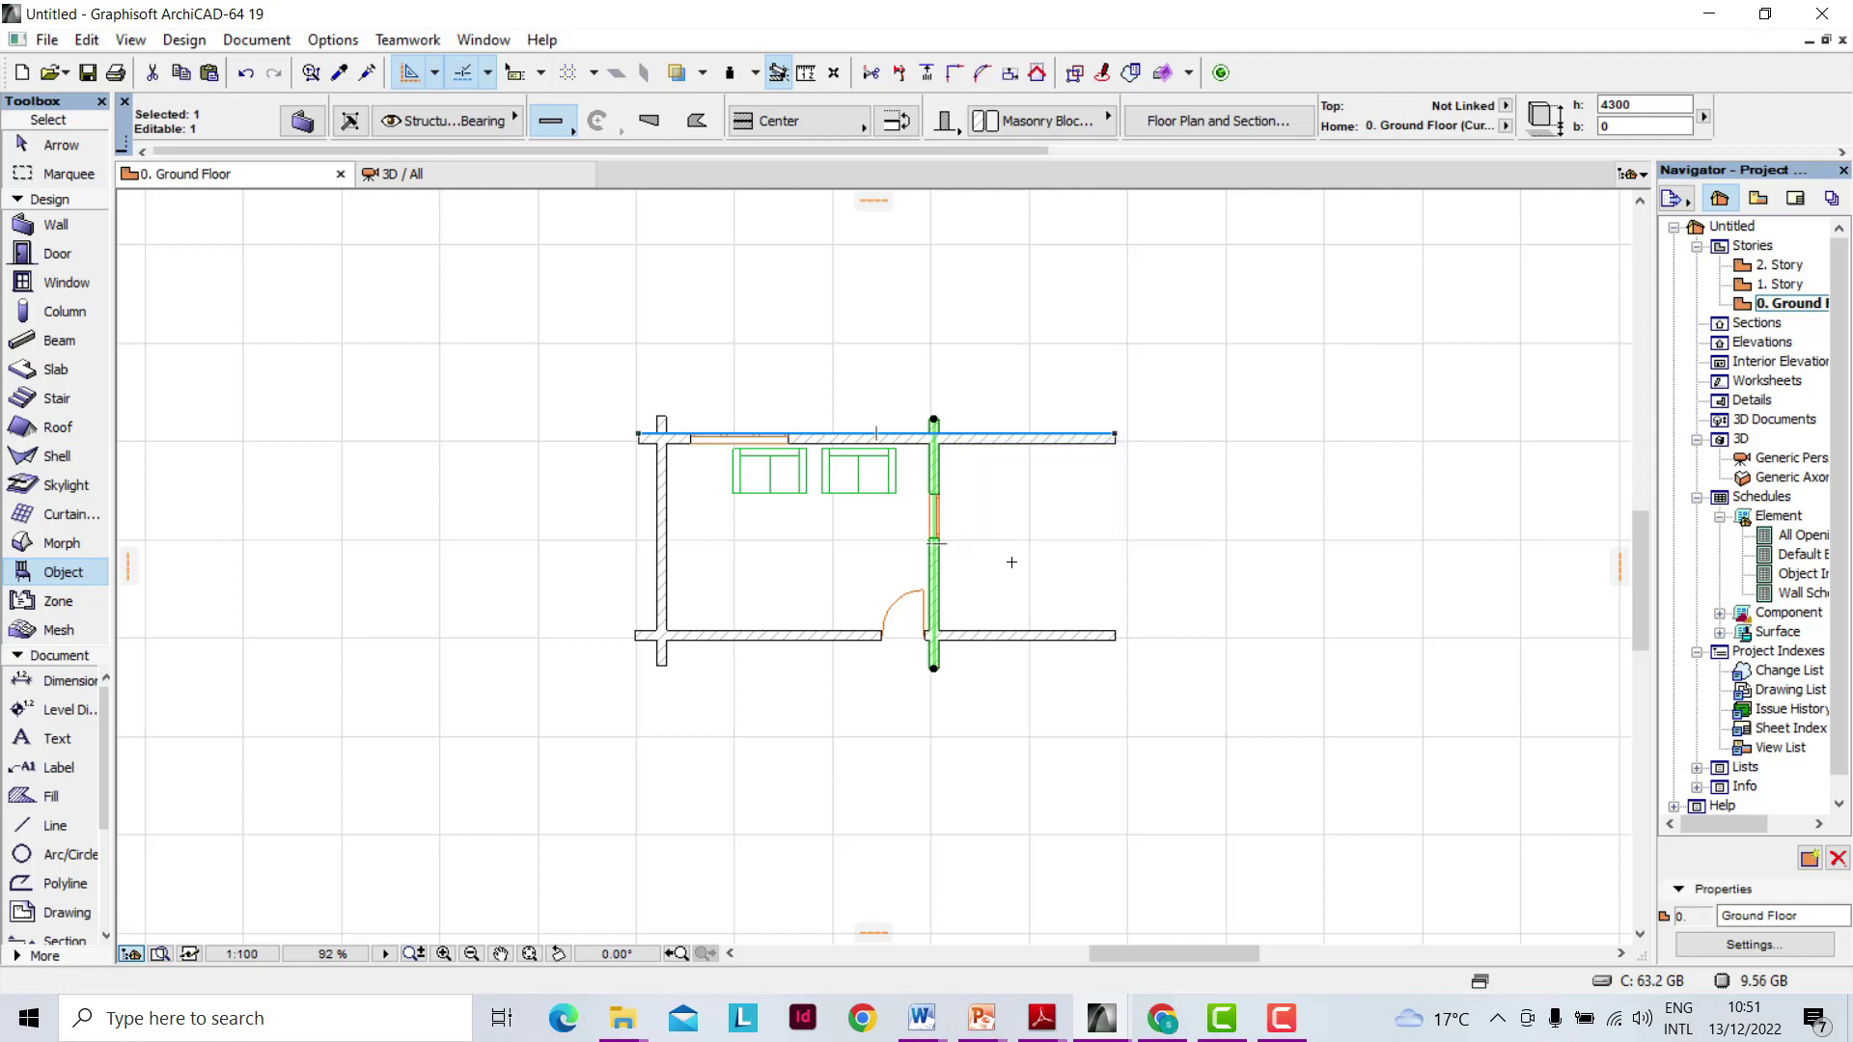
right_click(1079, 344)
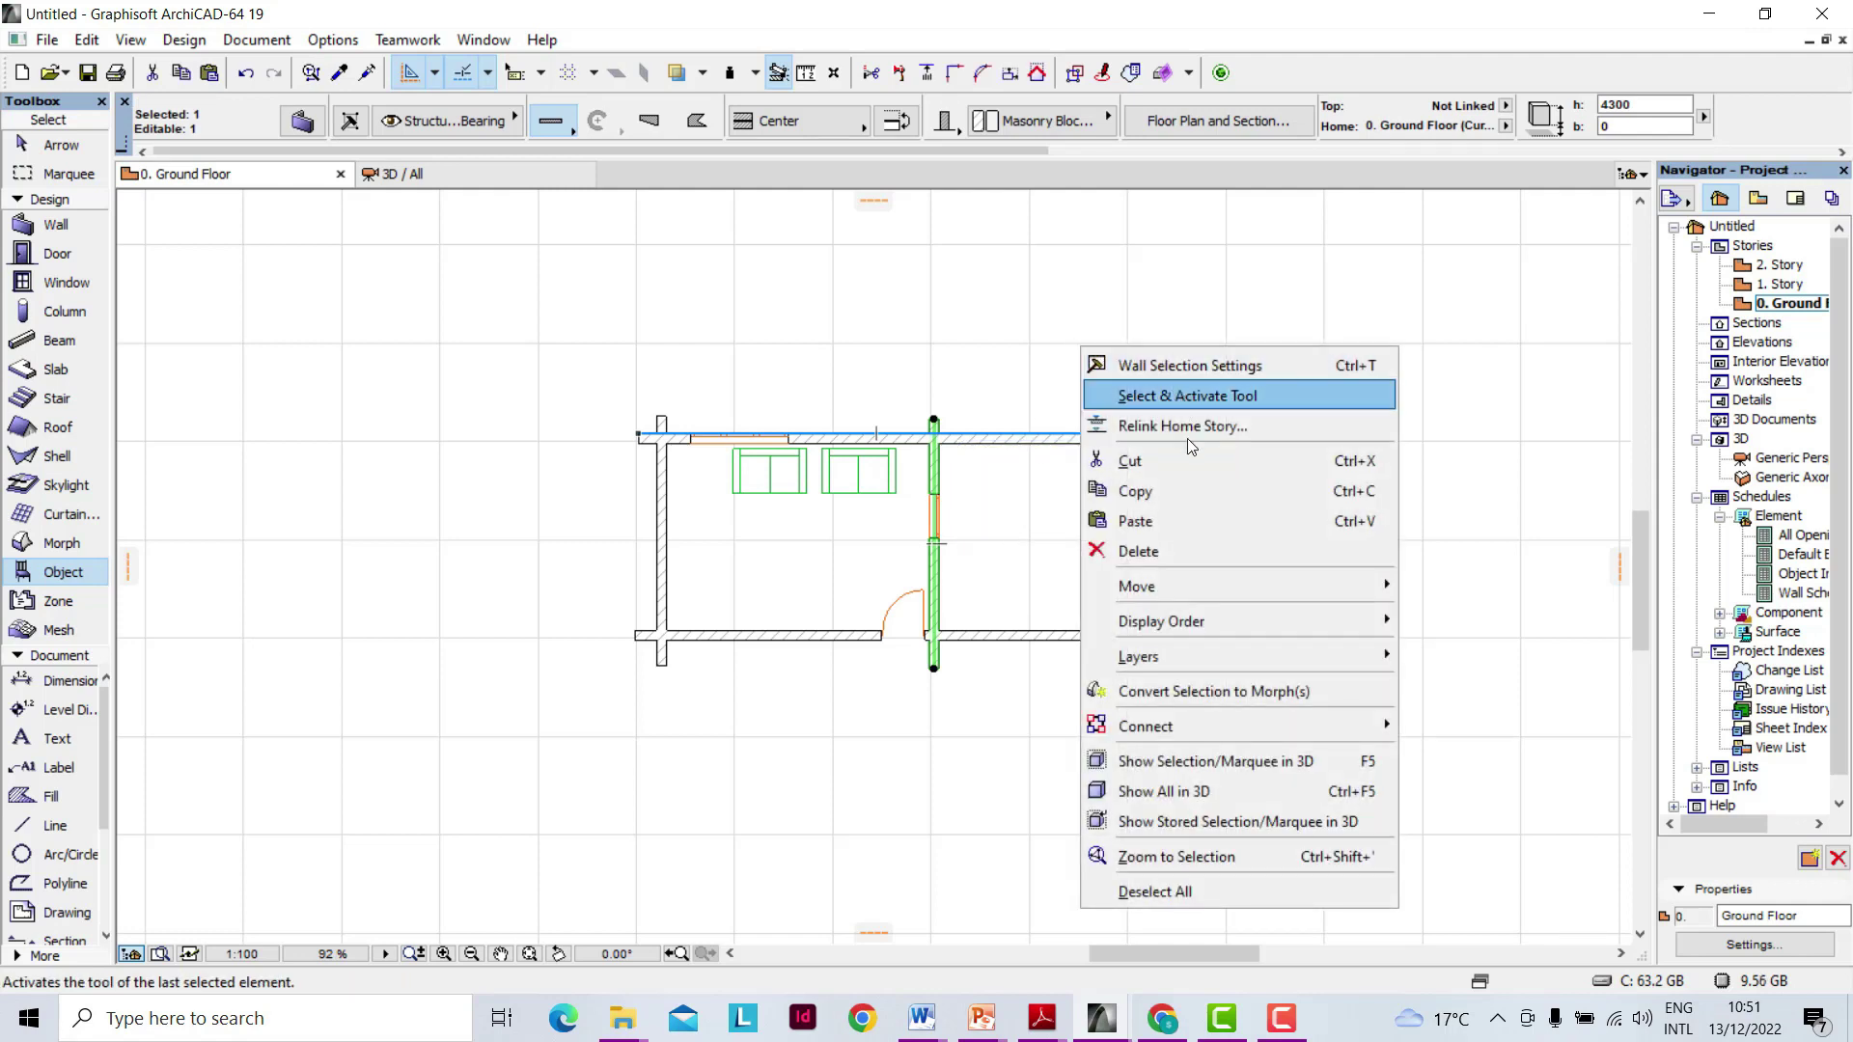
mouse_move(1162, 585)
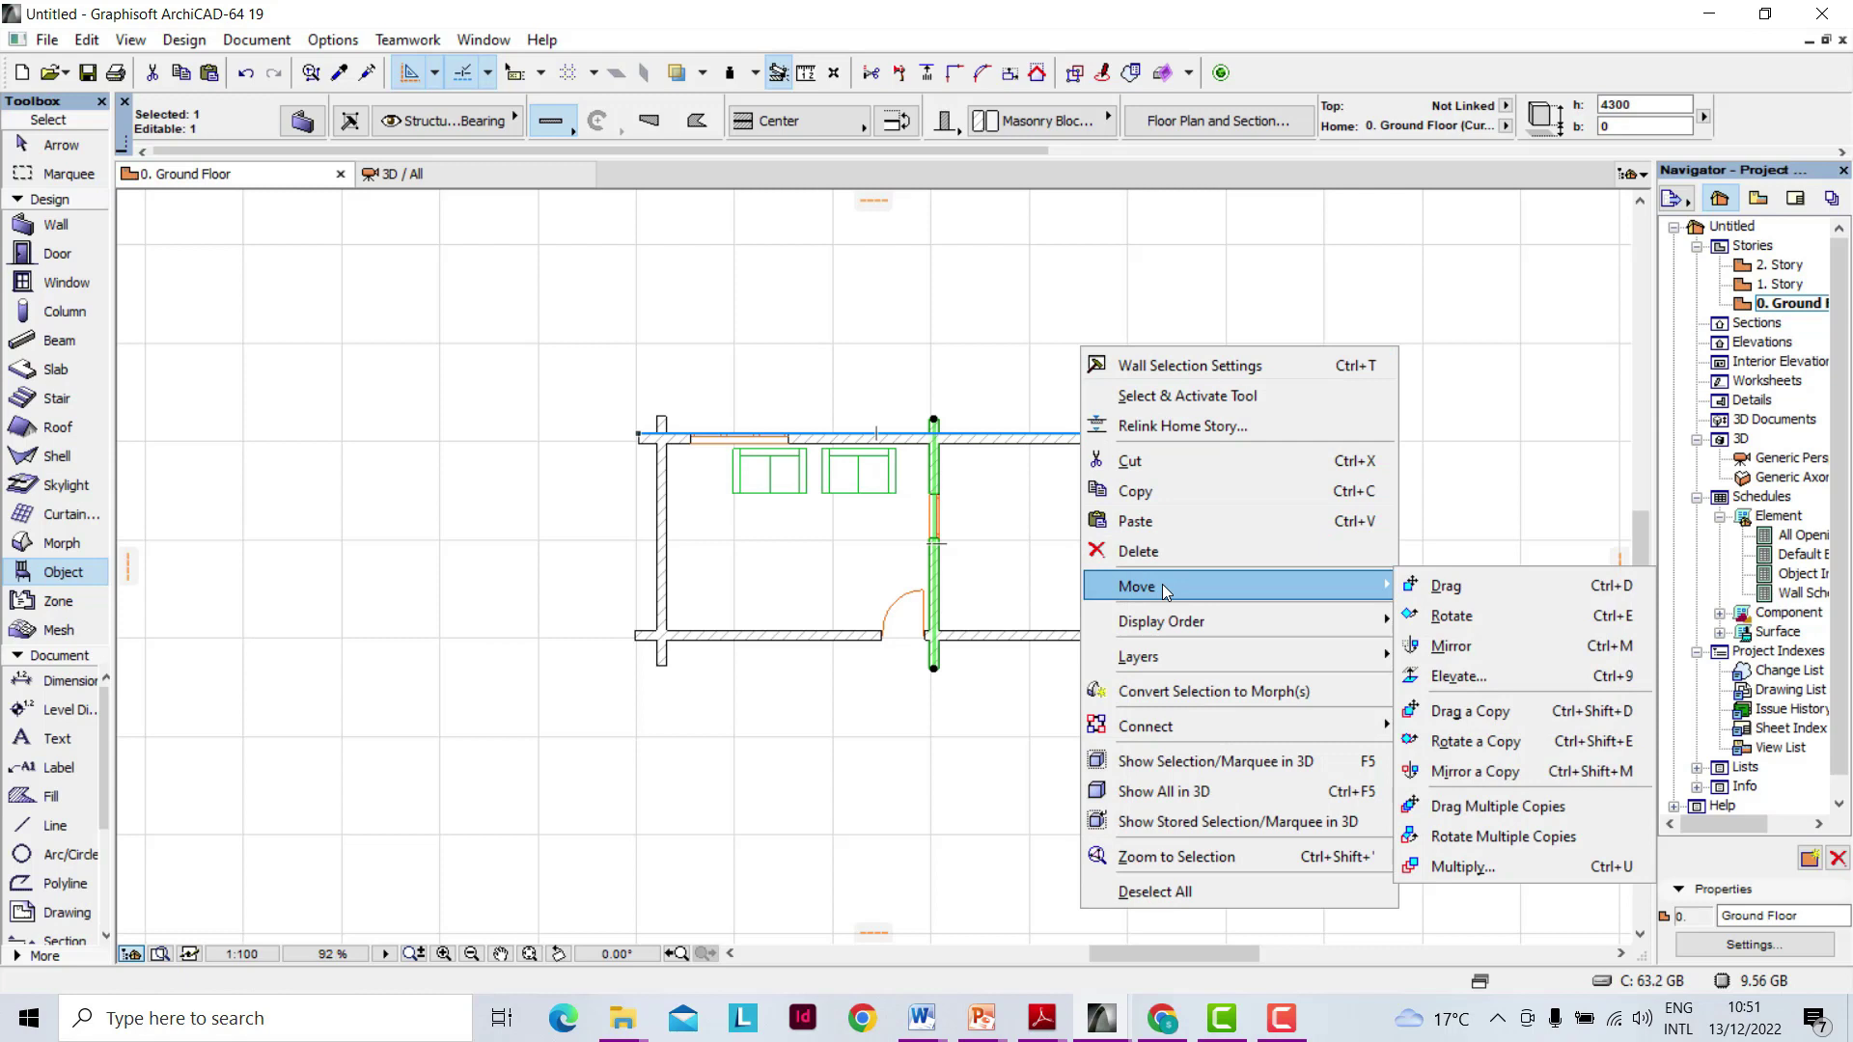
click(1455, 591)
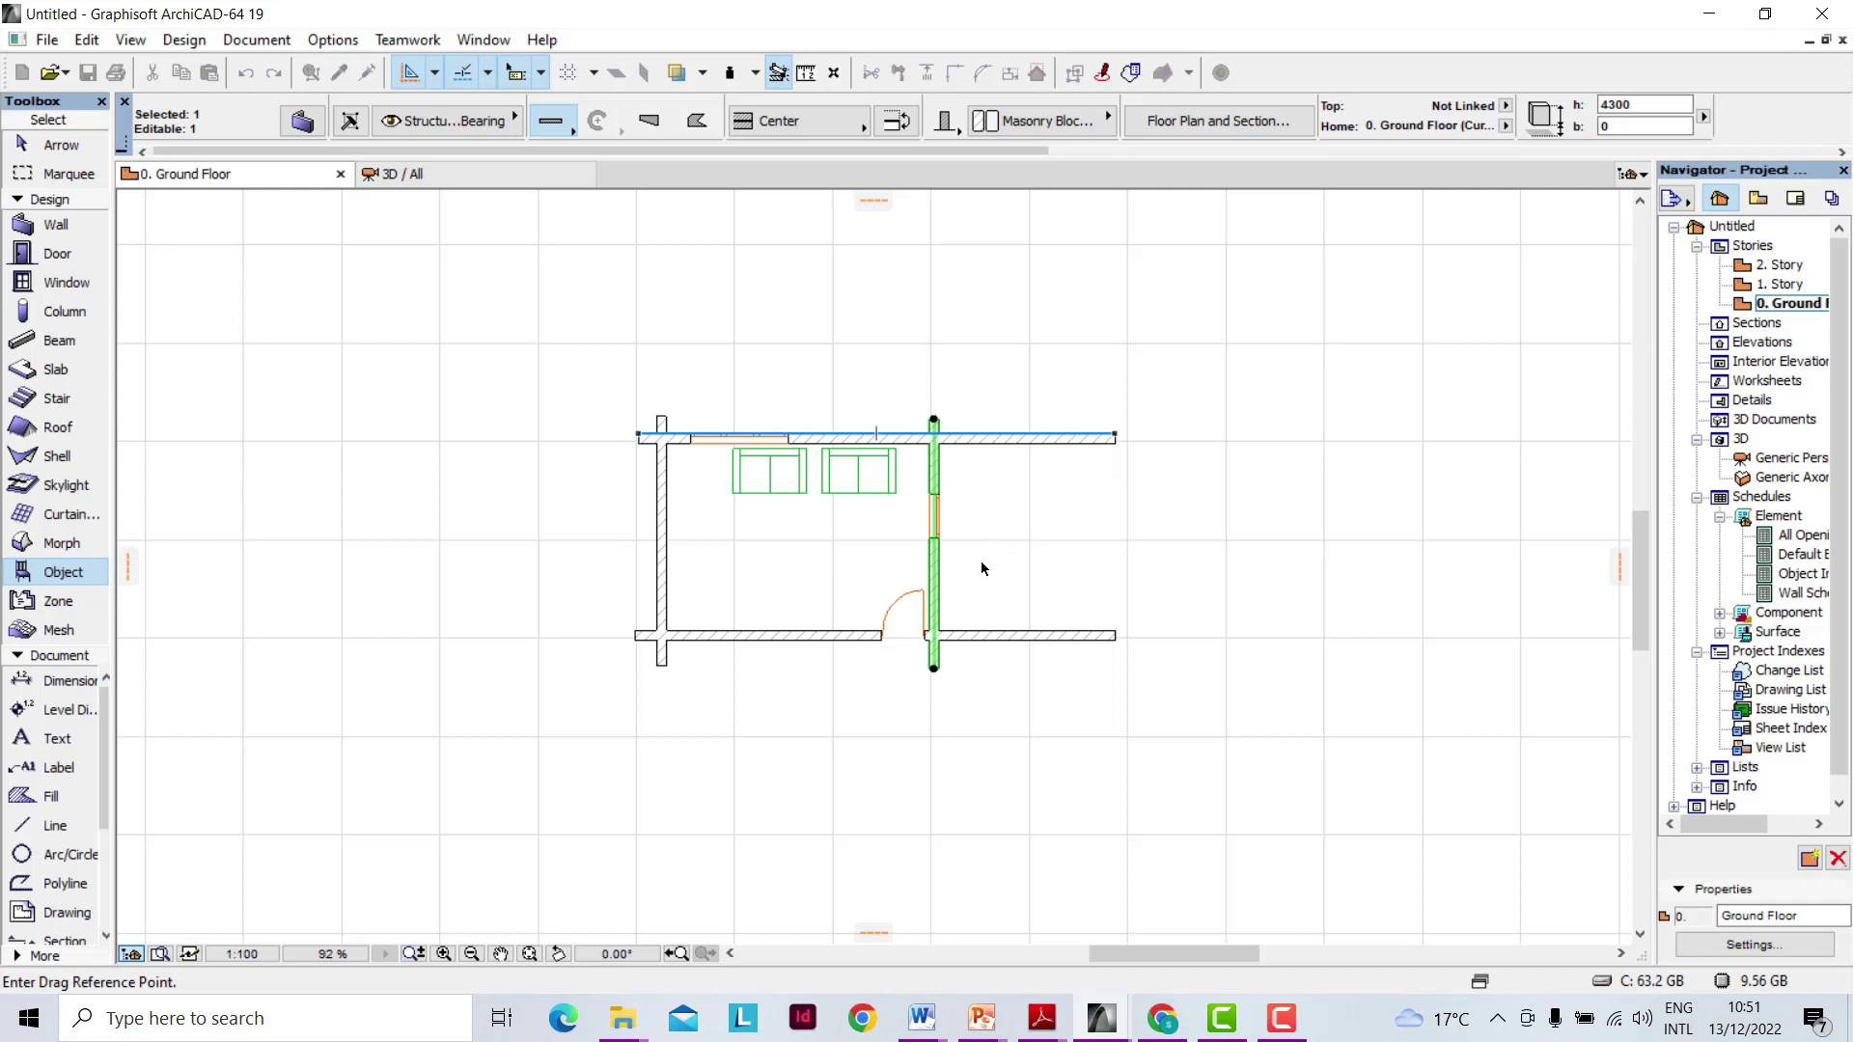
click(934, 563)
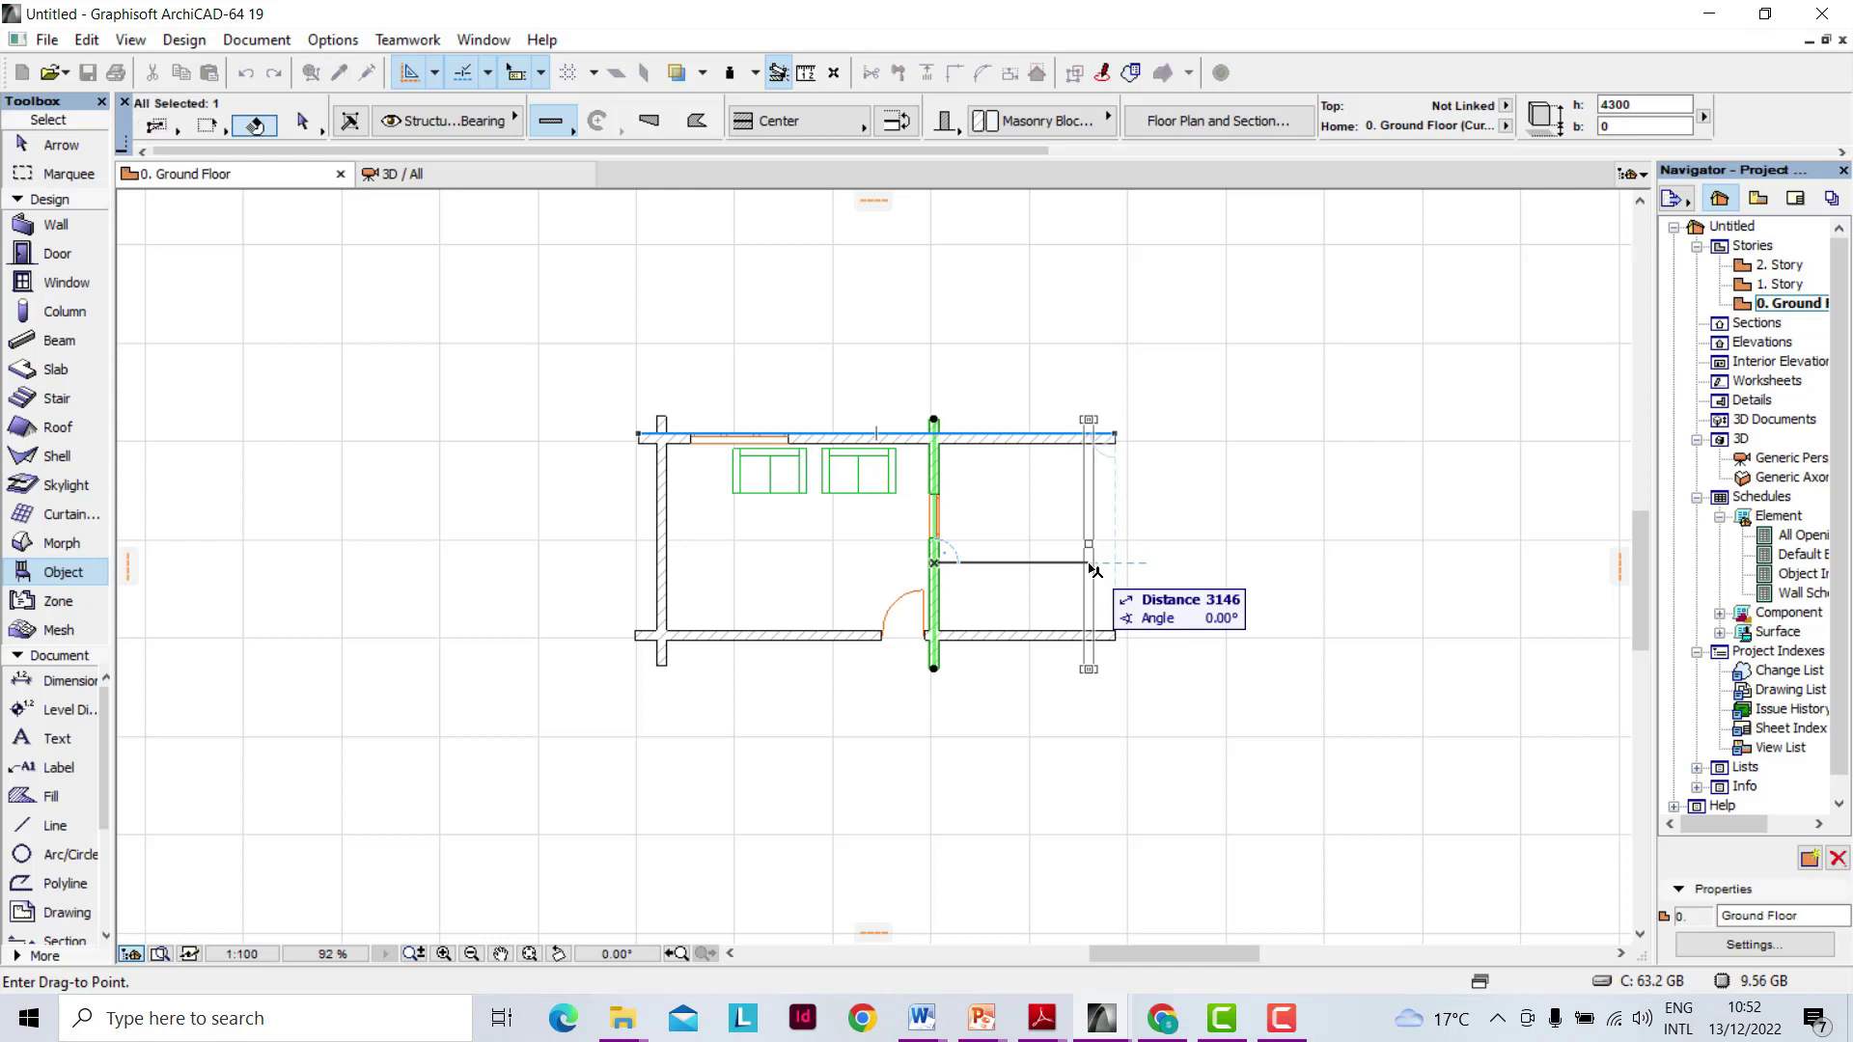
key(Tab)
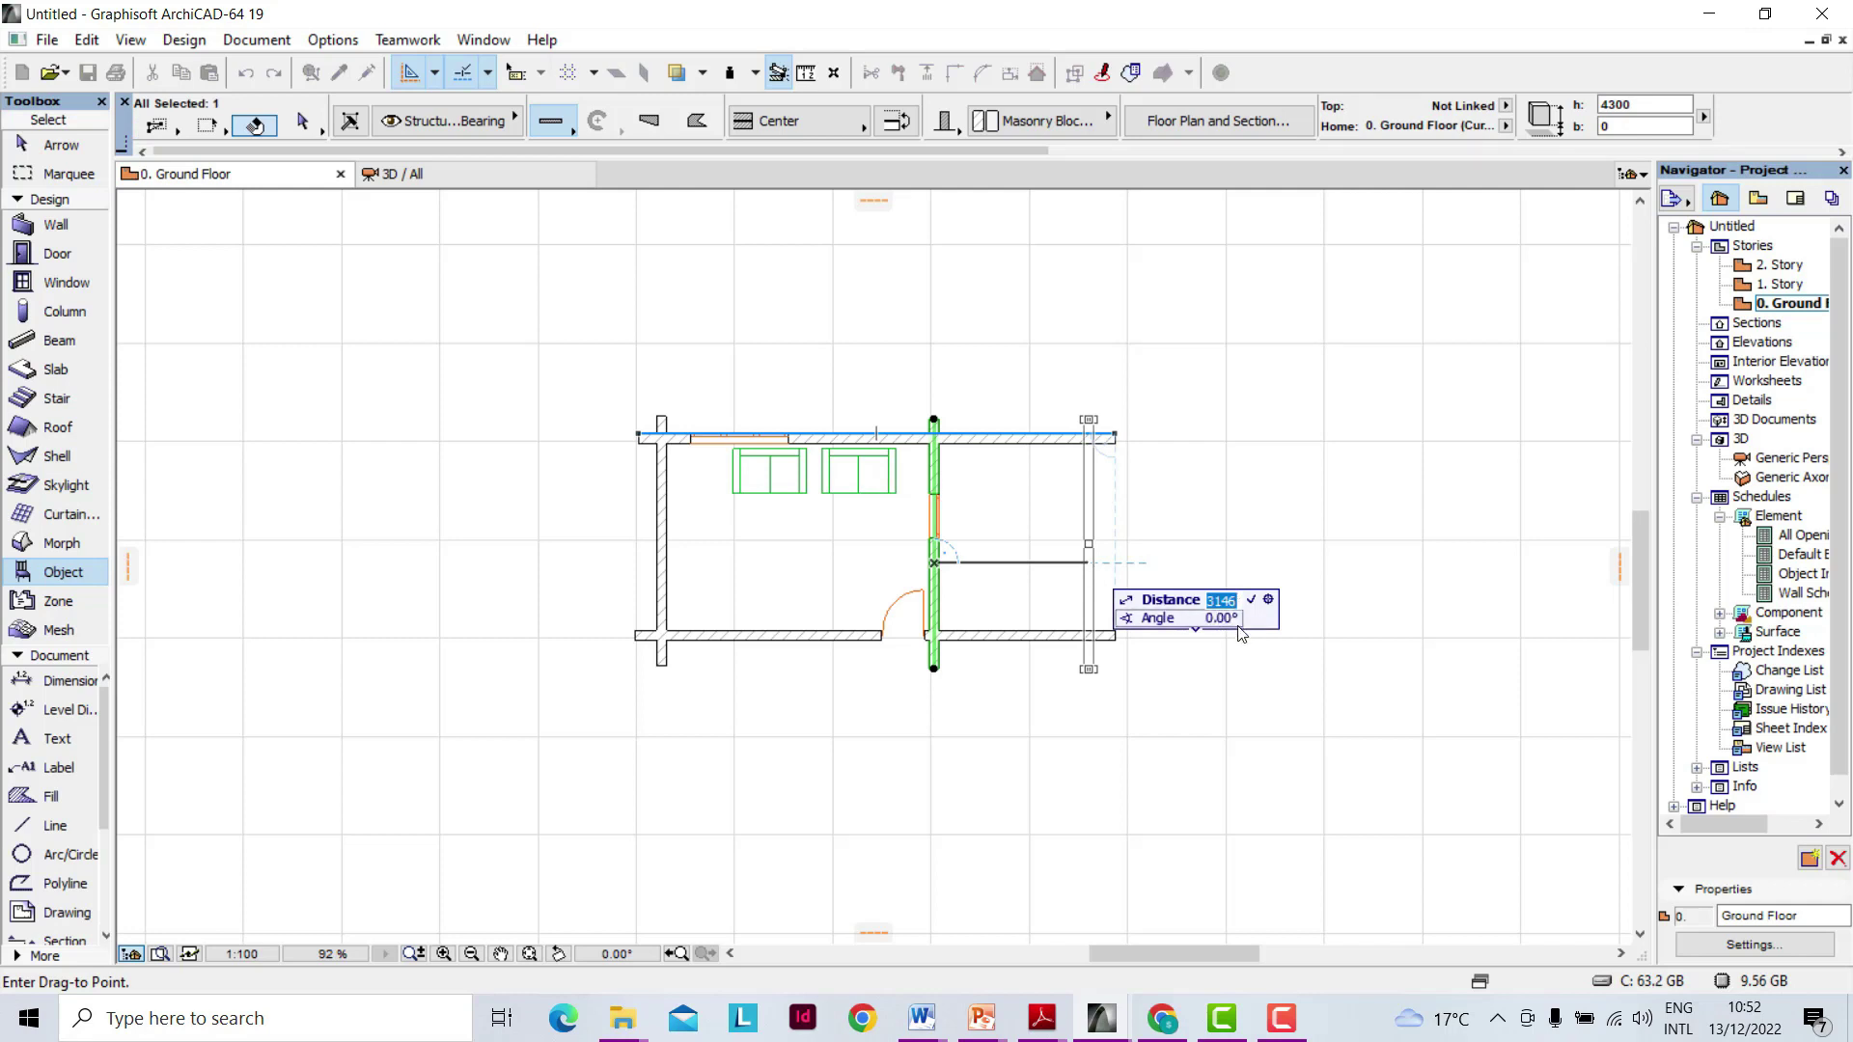
text(2000)
key(Return)
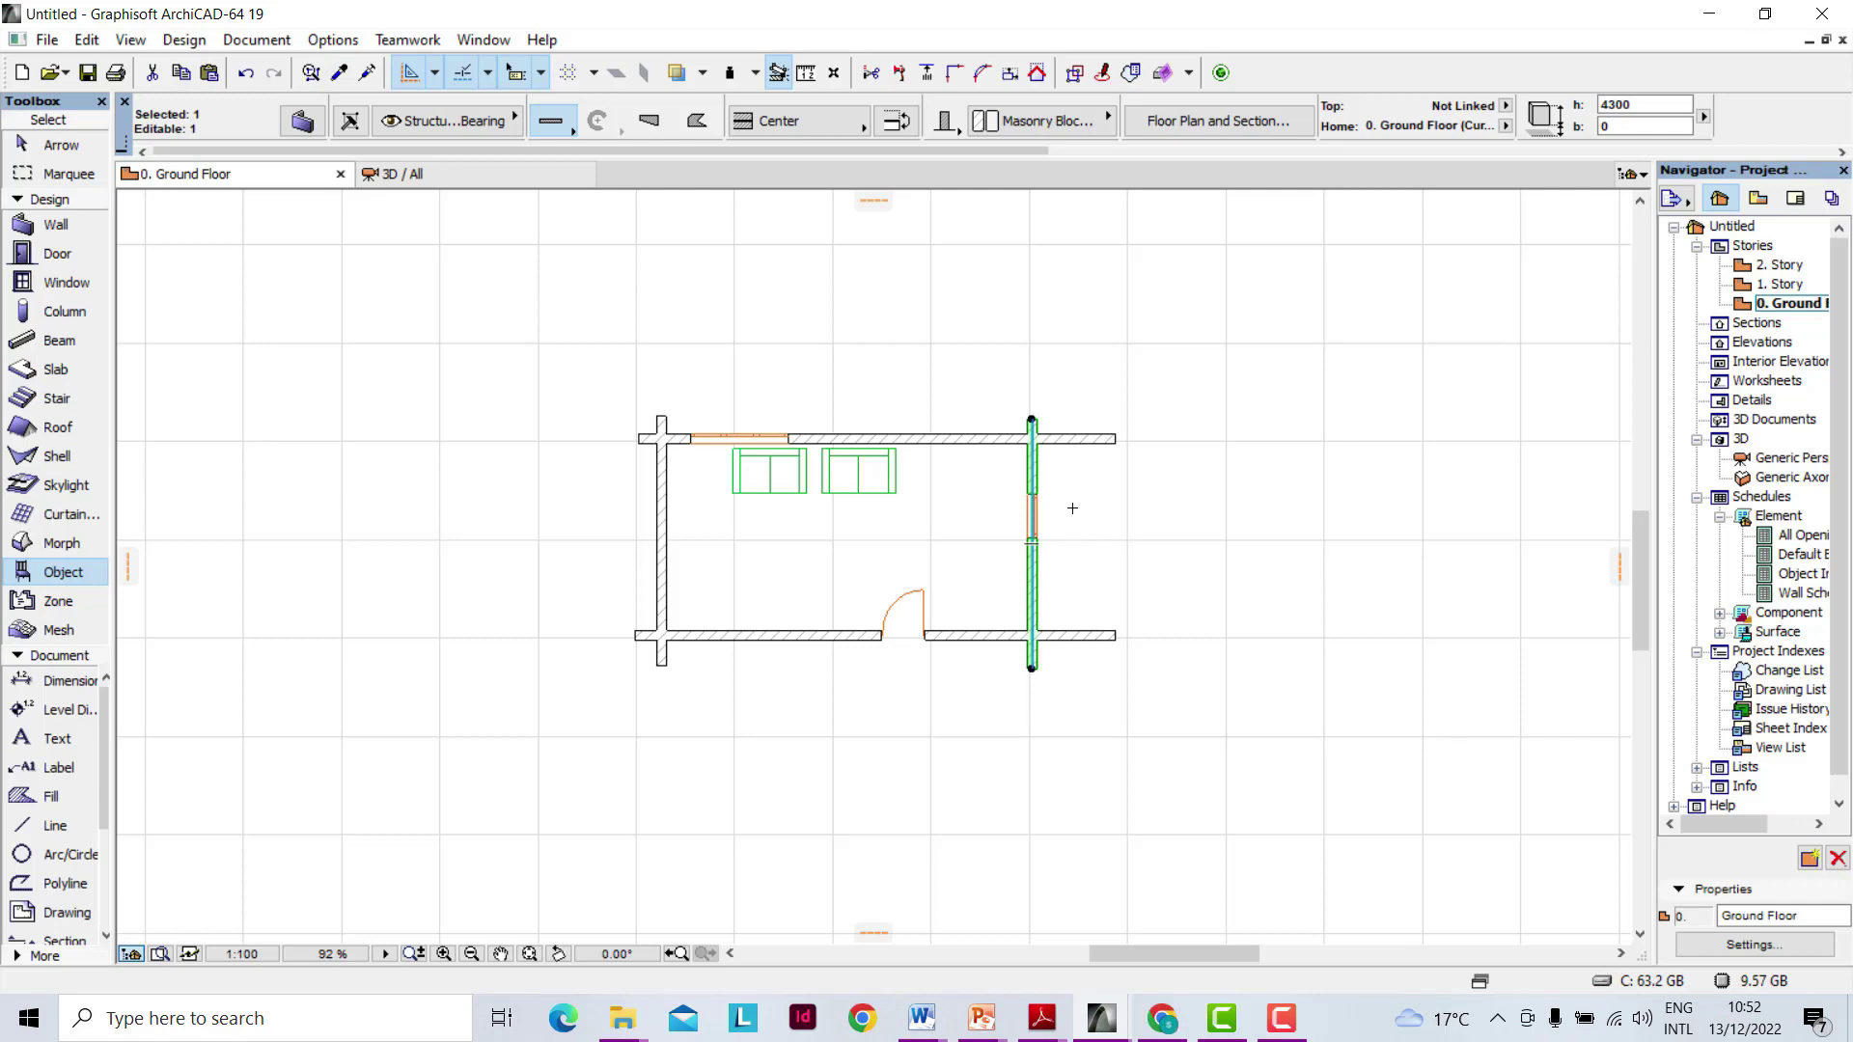
key(Escape)
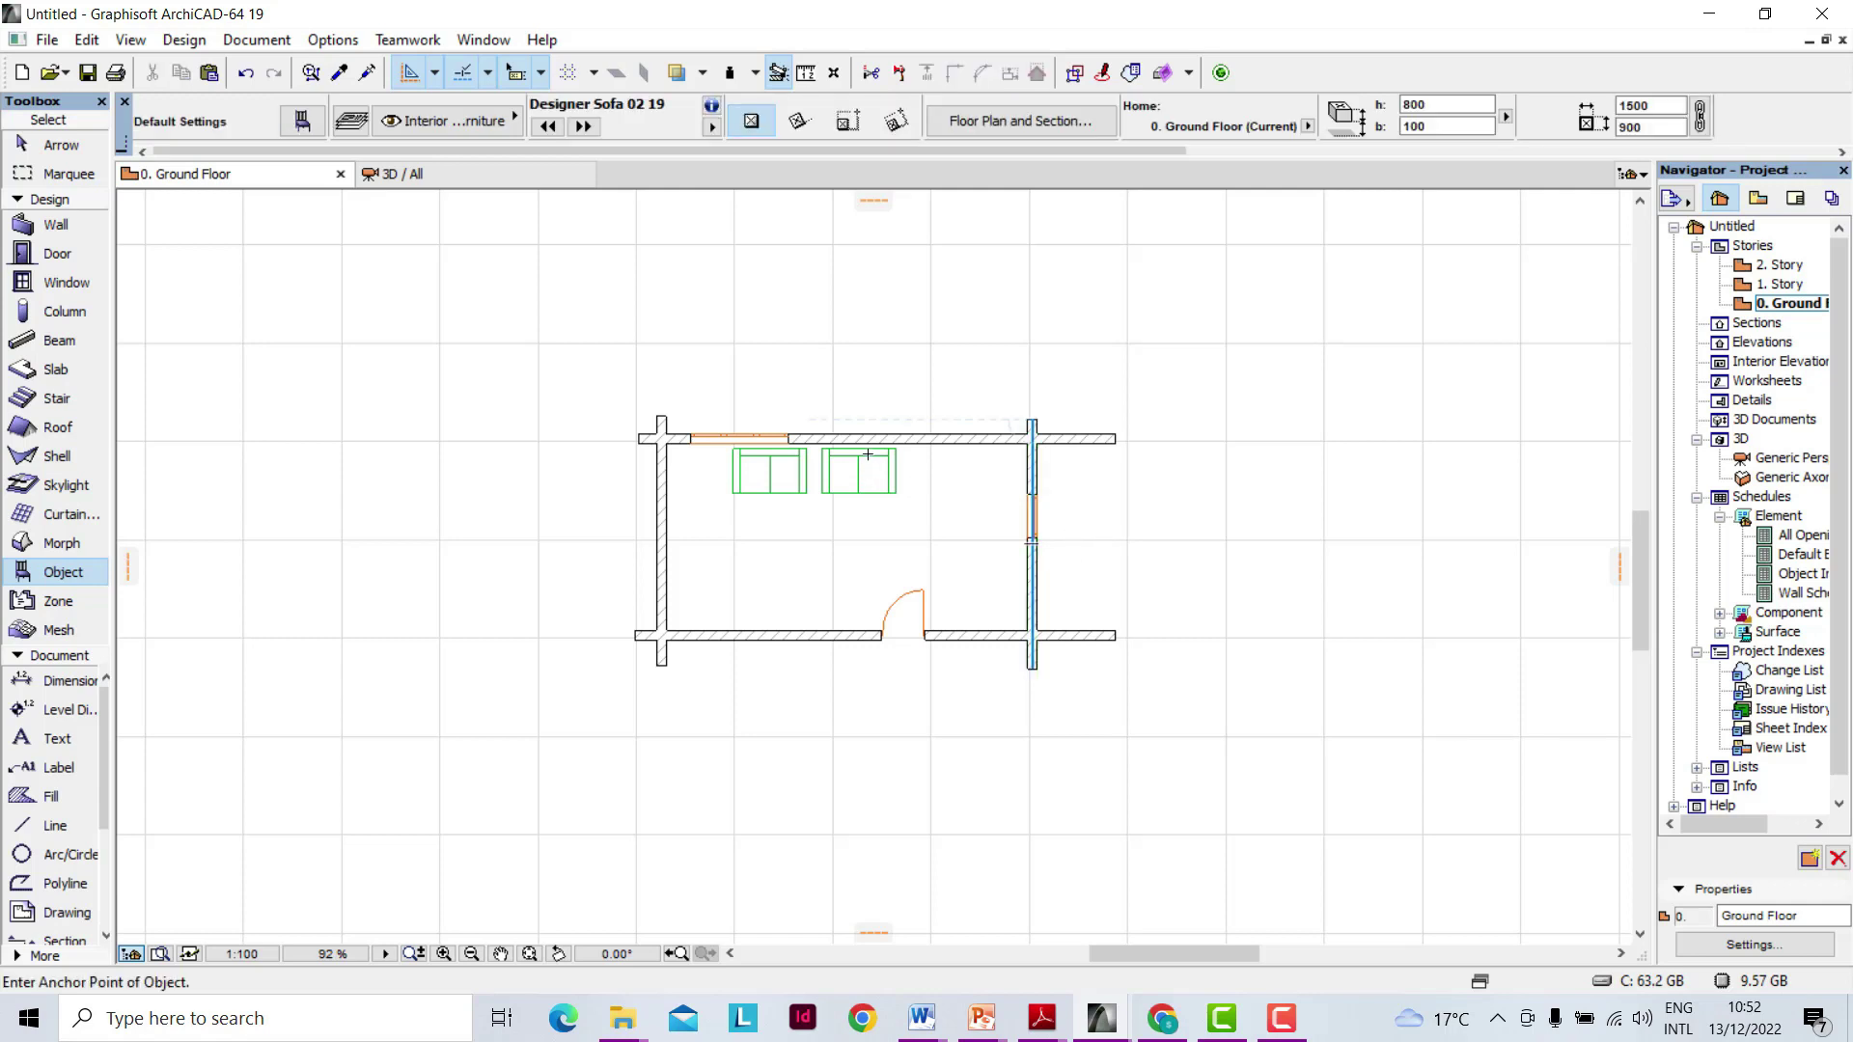
Rotate the right-hand sofa 90° clockwise about its centre point.
scroll(868, 454, up, 3)
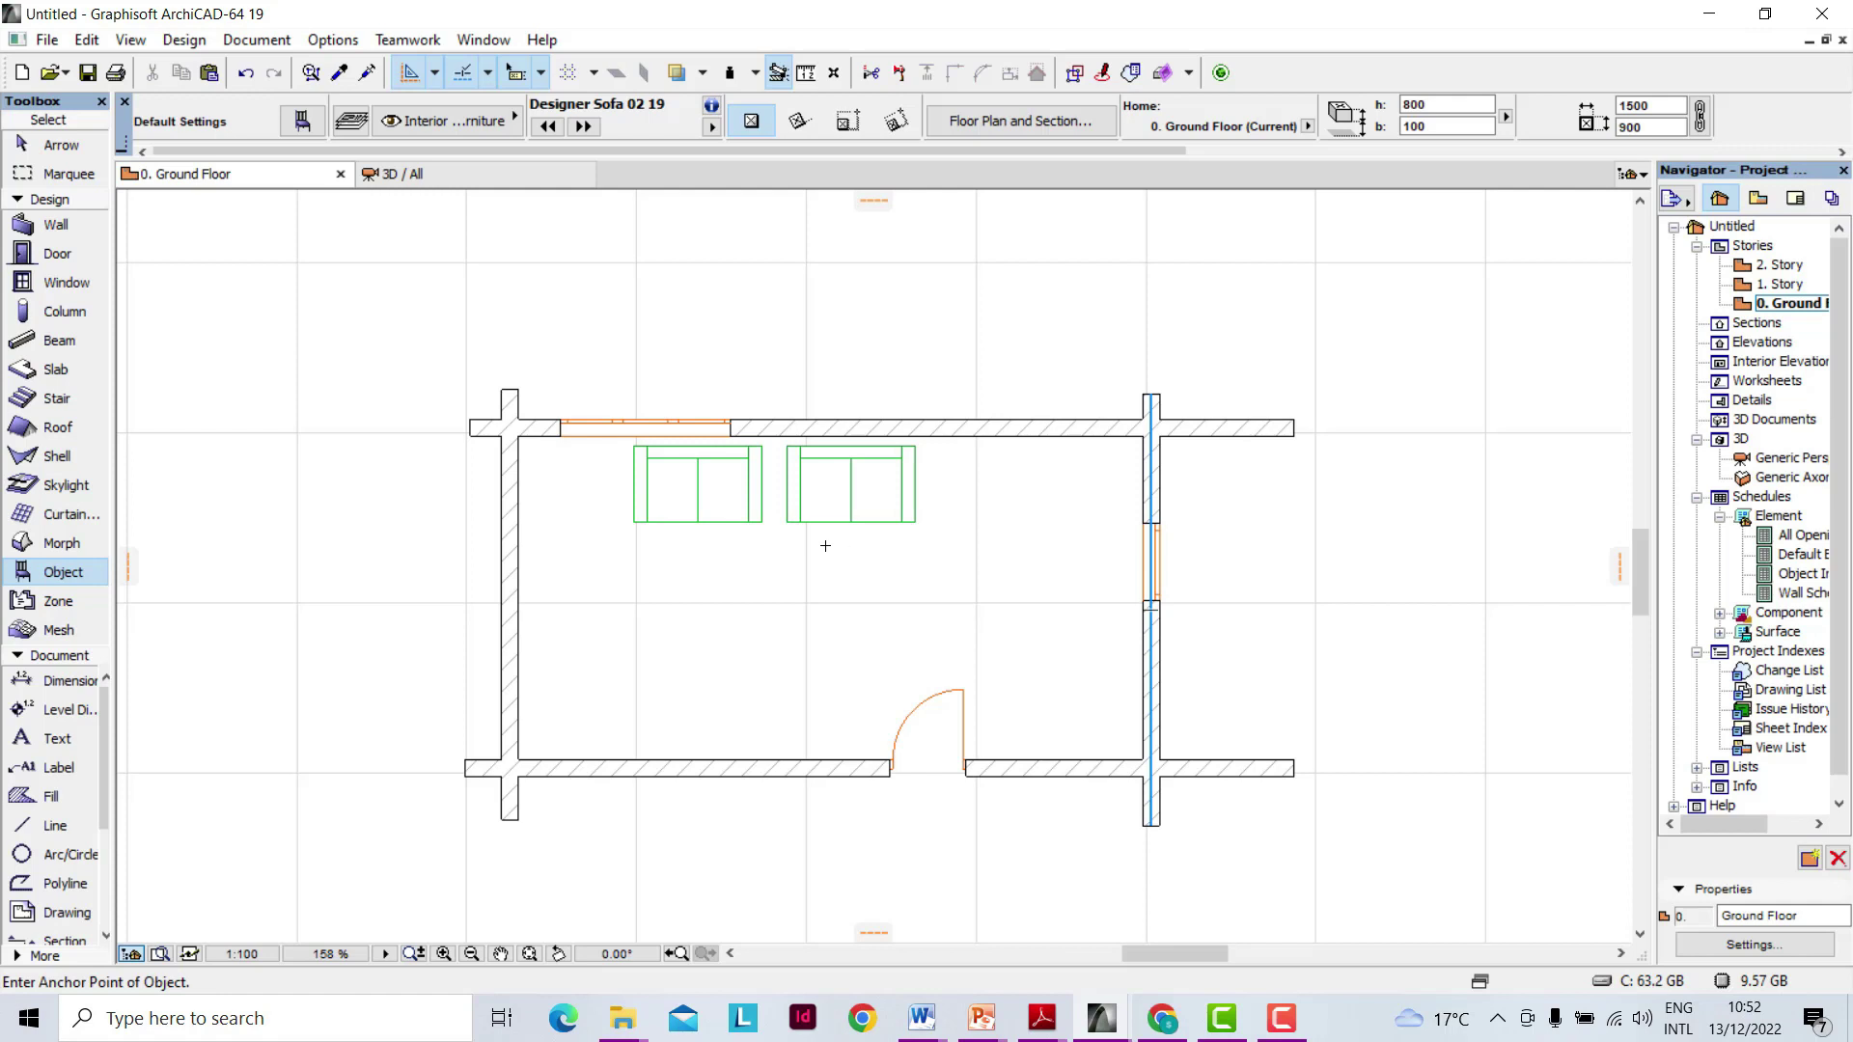
shift+click(849, 487)
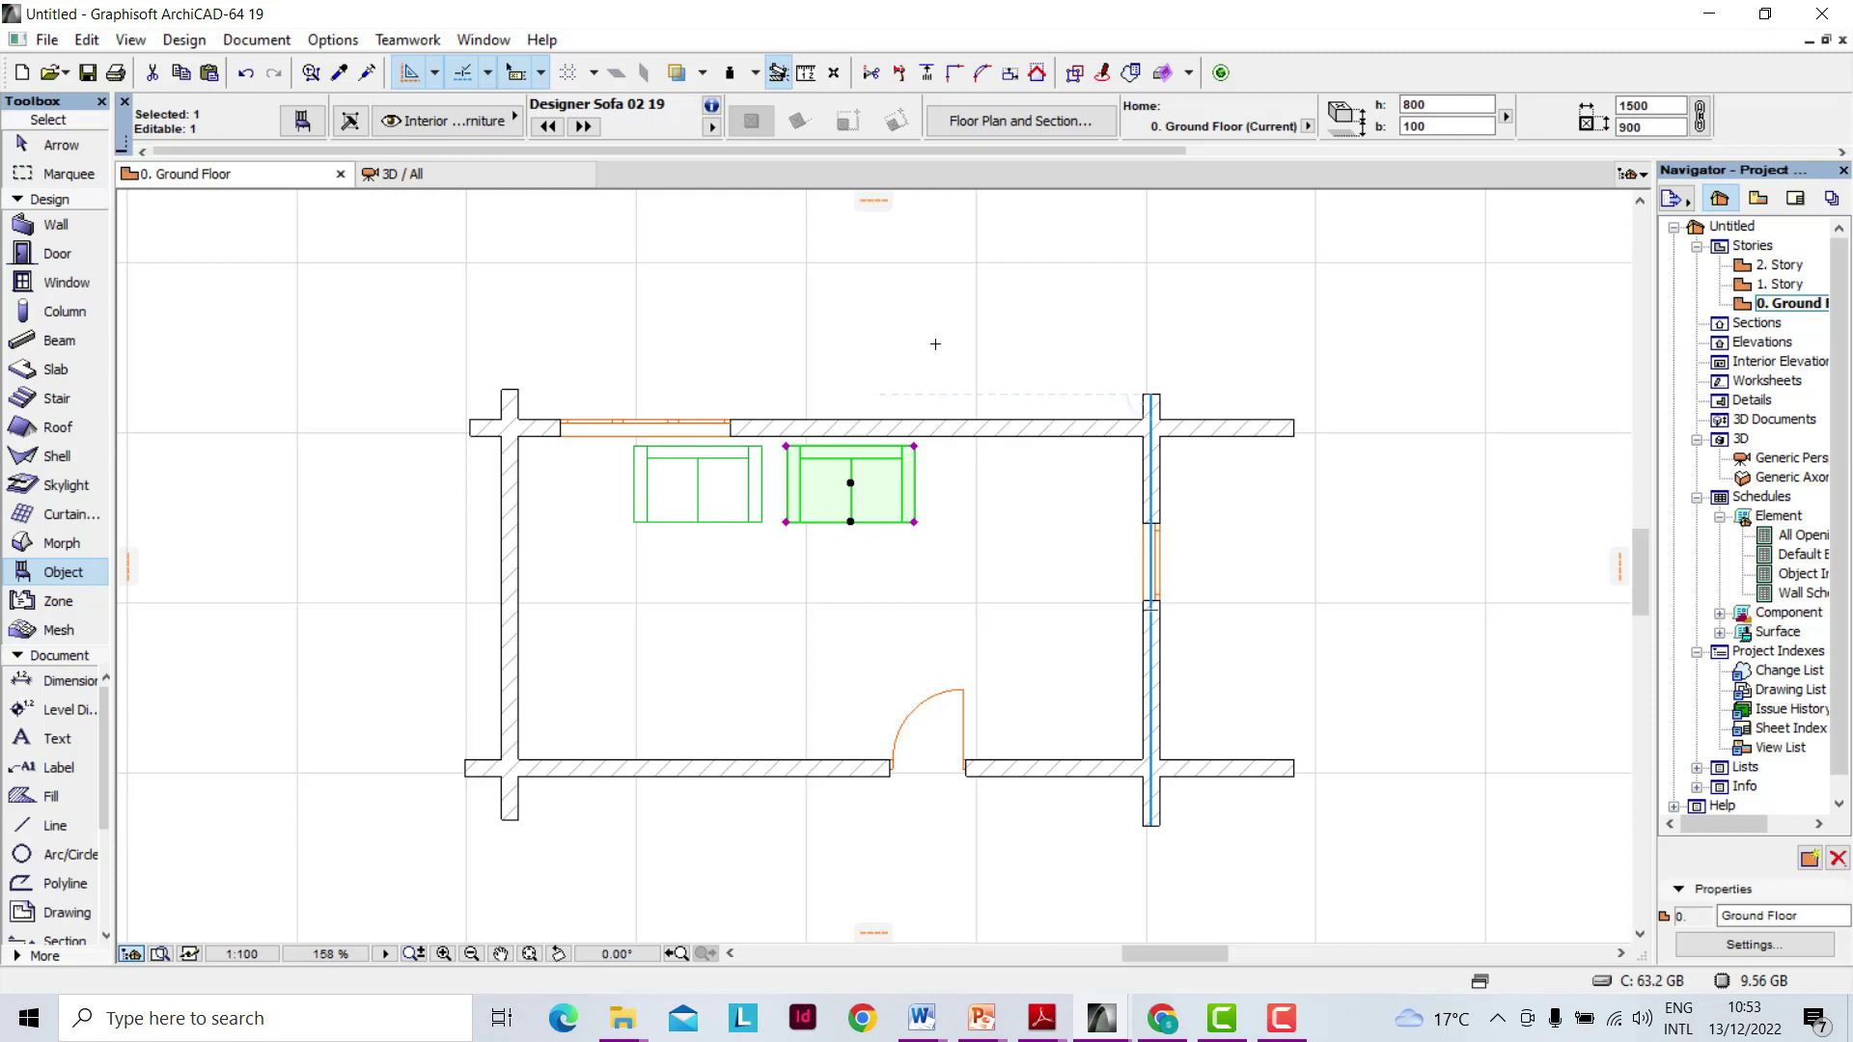
right_click(897, 315)
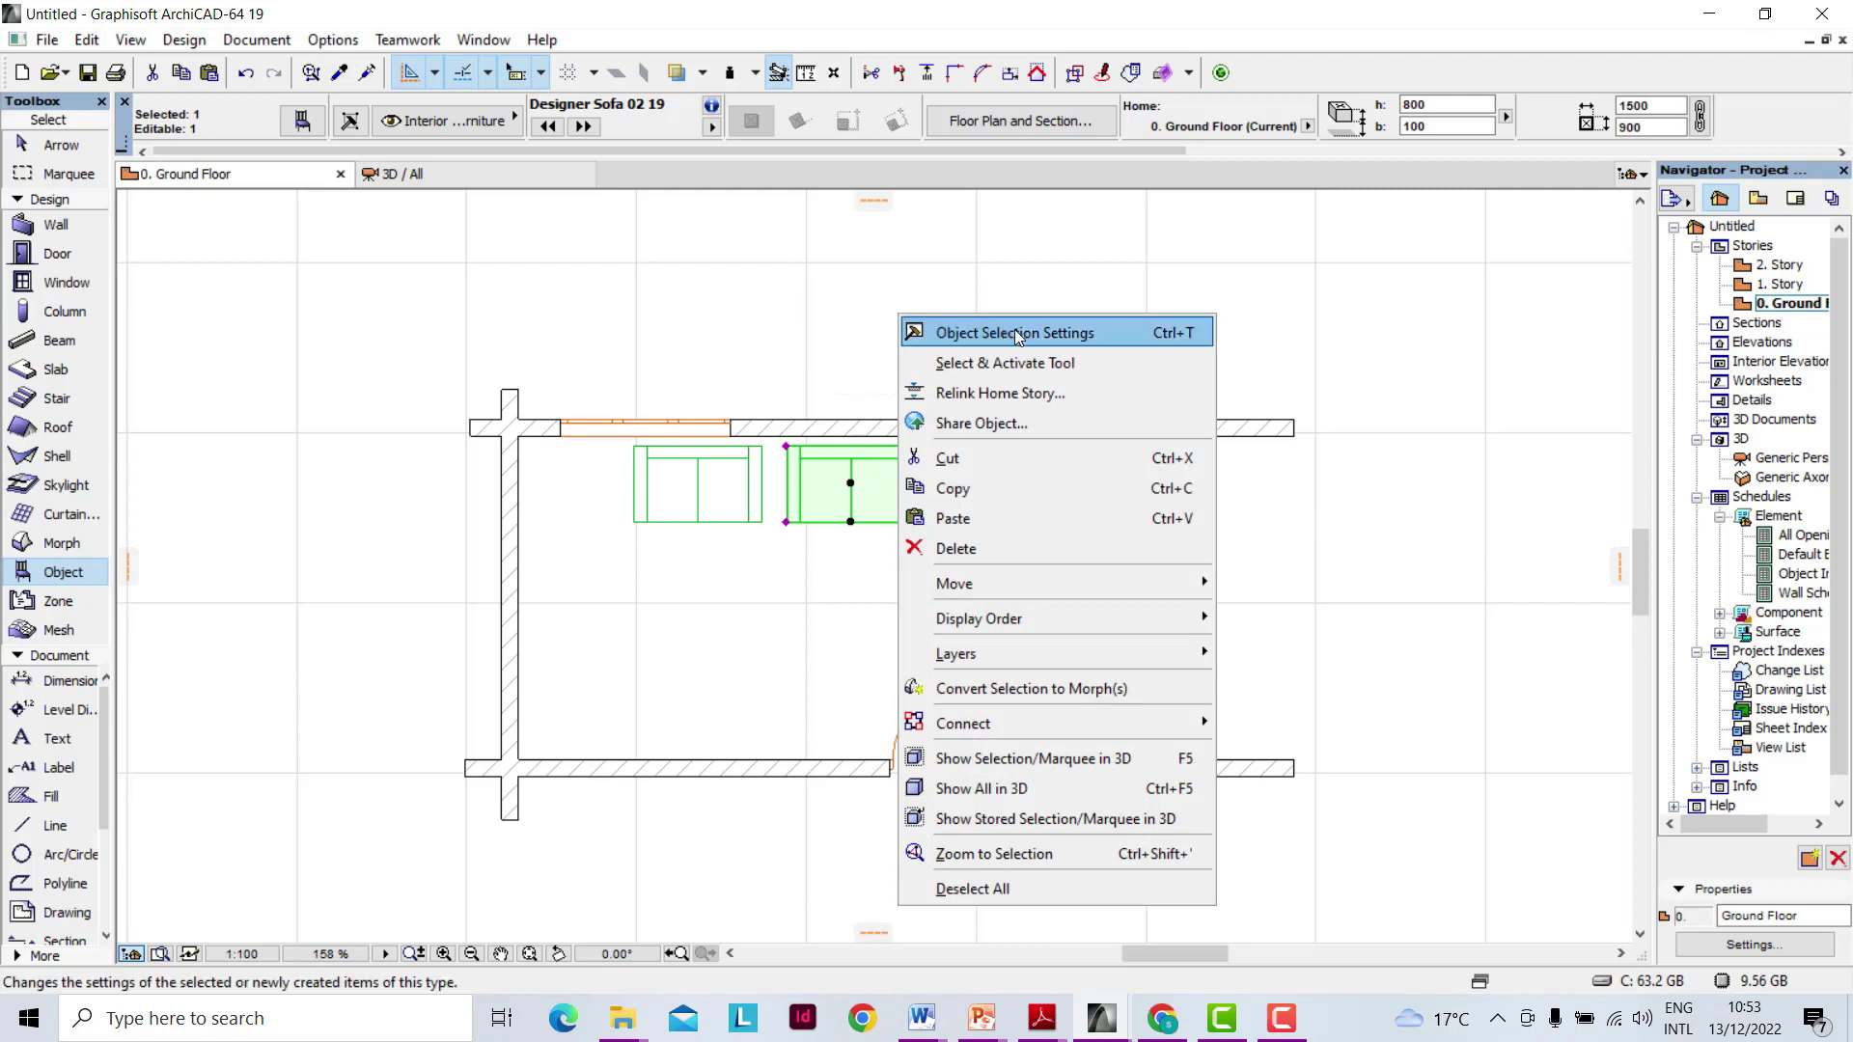
mouse_move(986, 586)
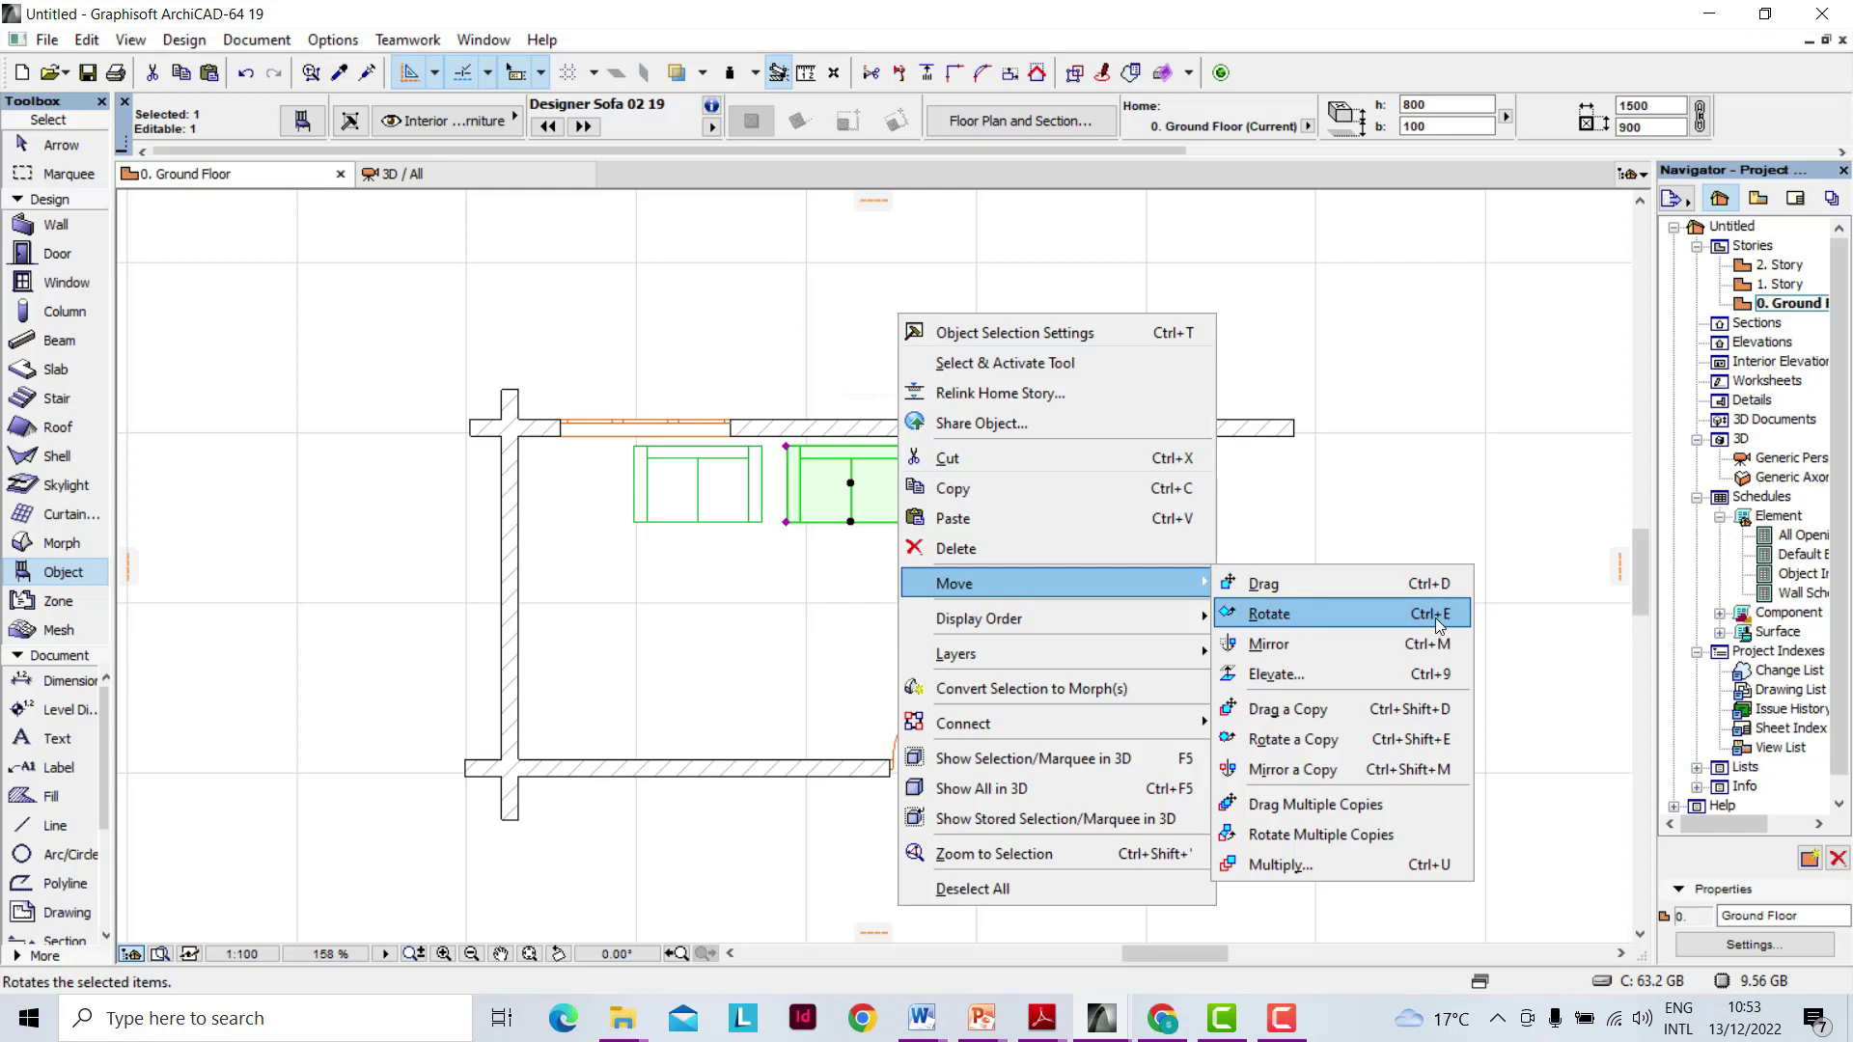
click(1270, 611)
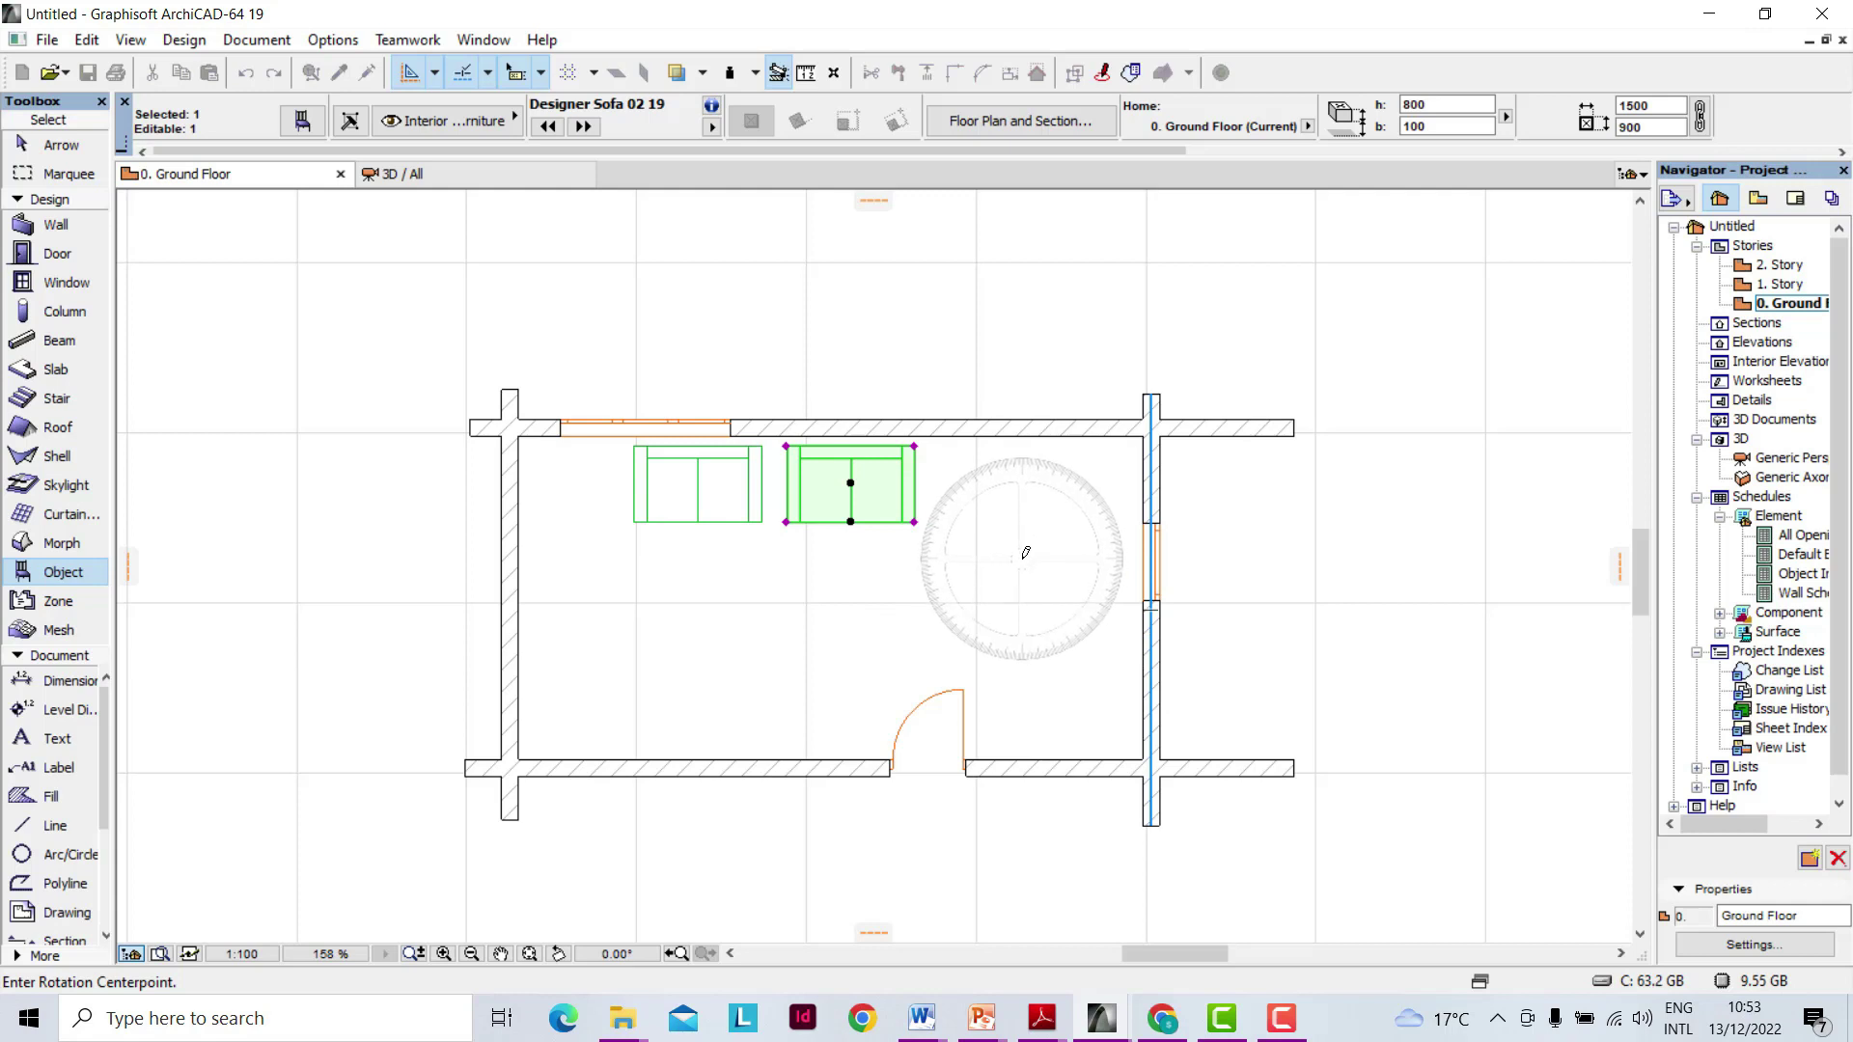
click(850, 481)
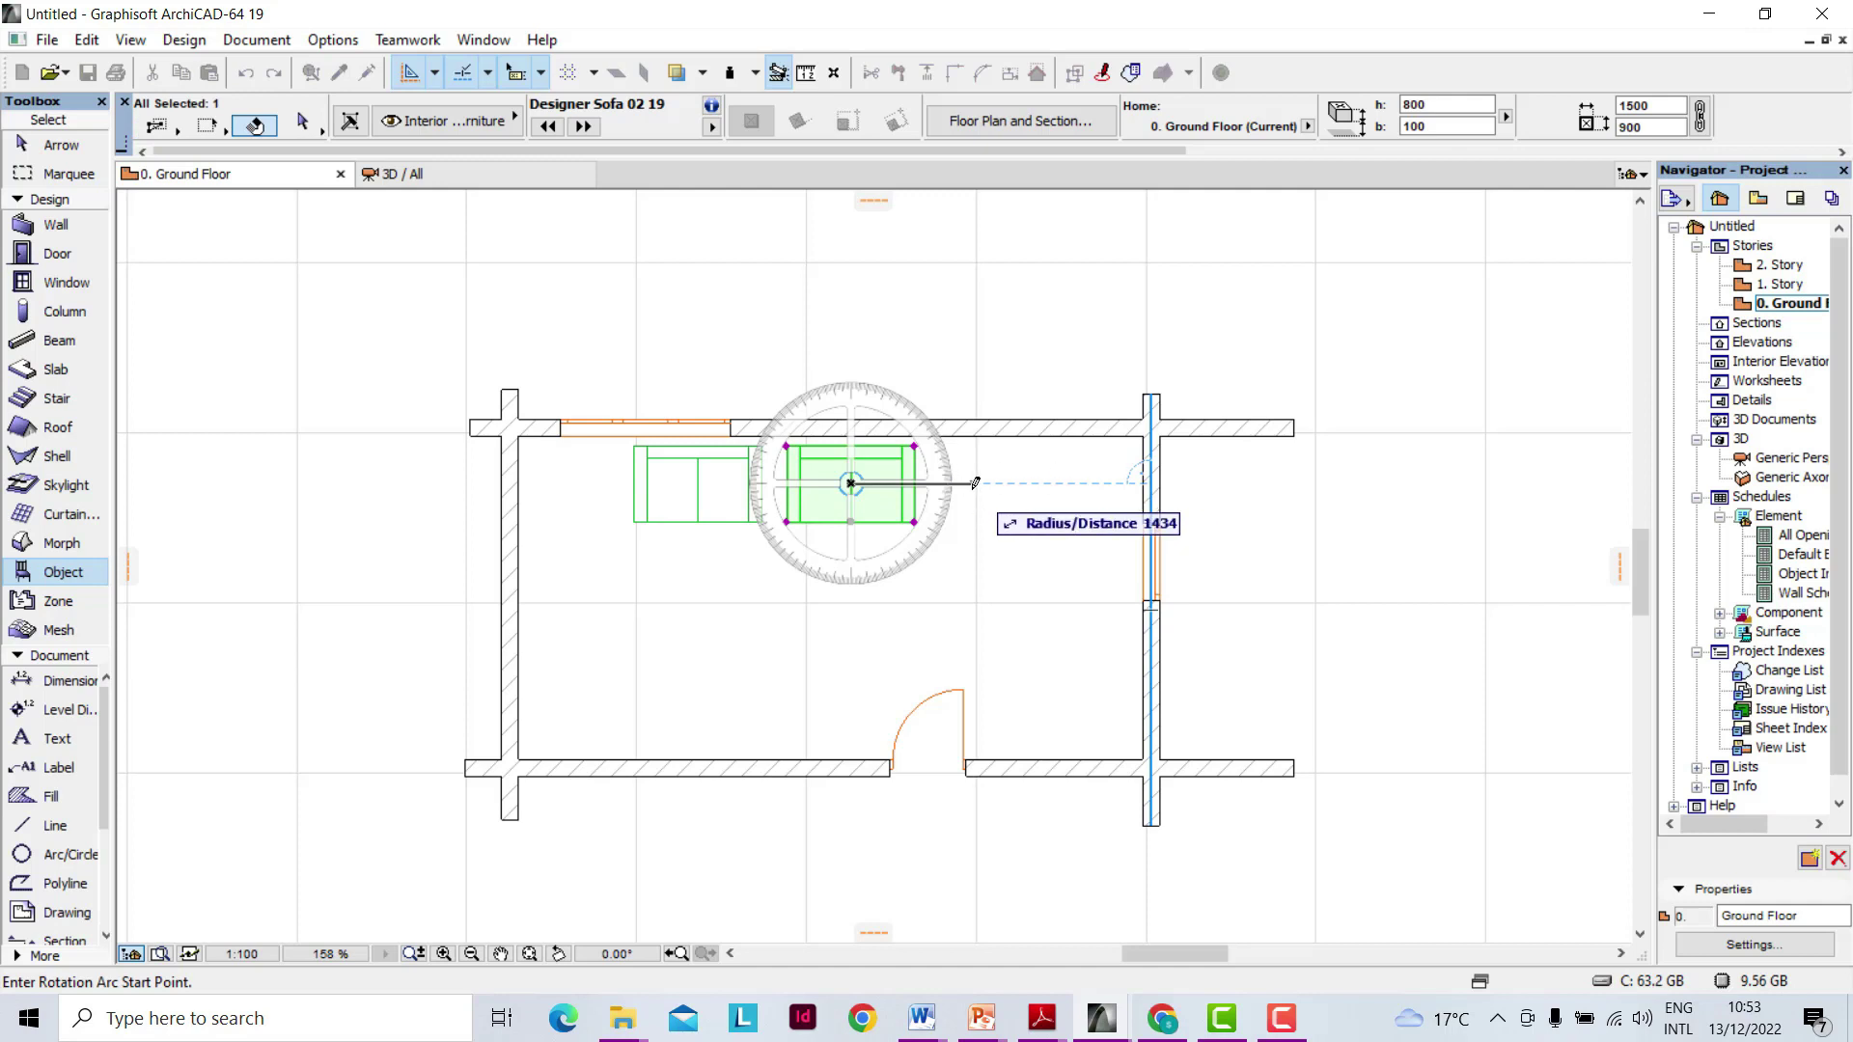
click(984, 476)
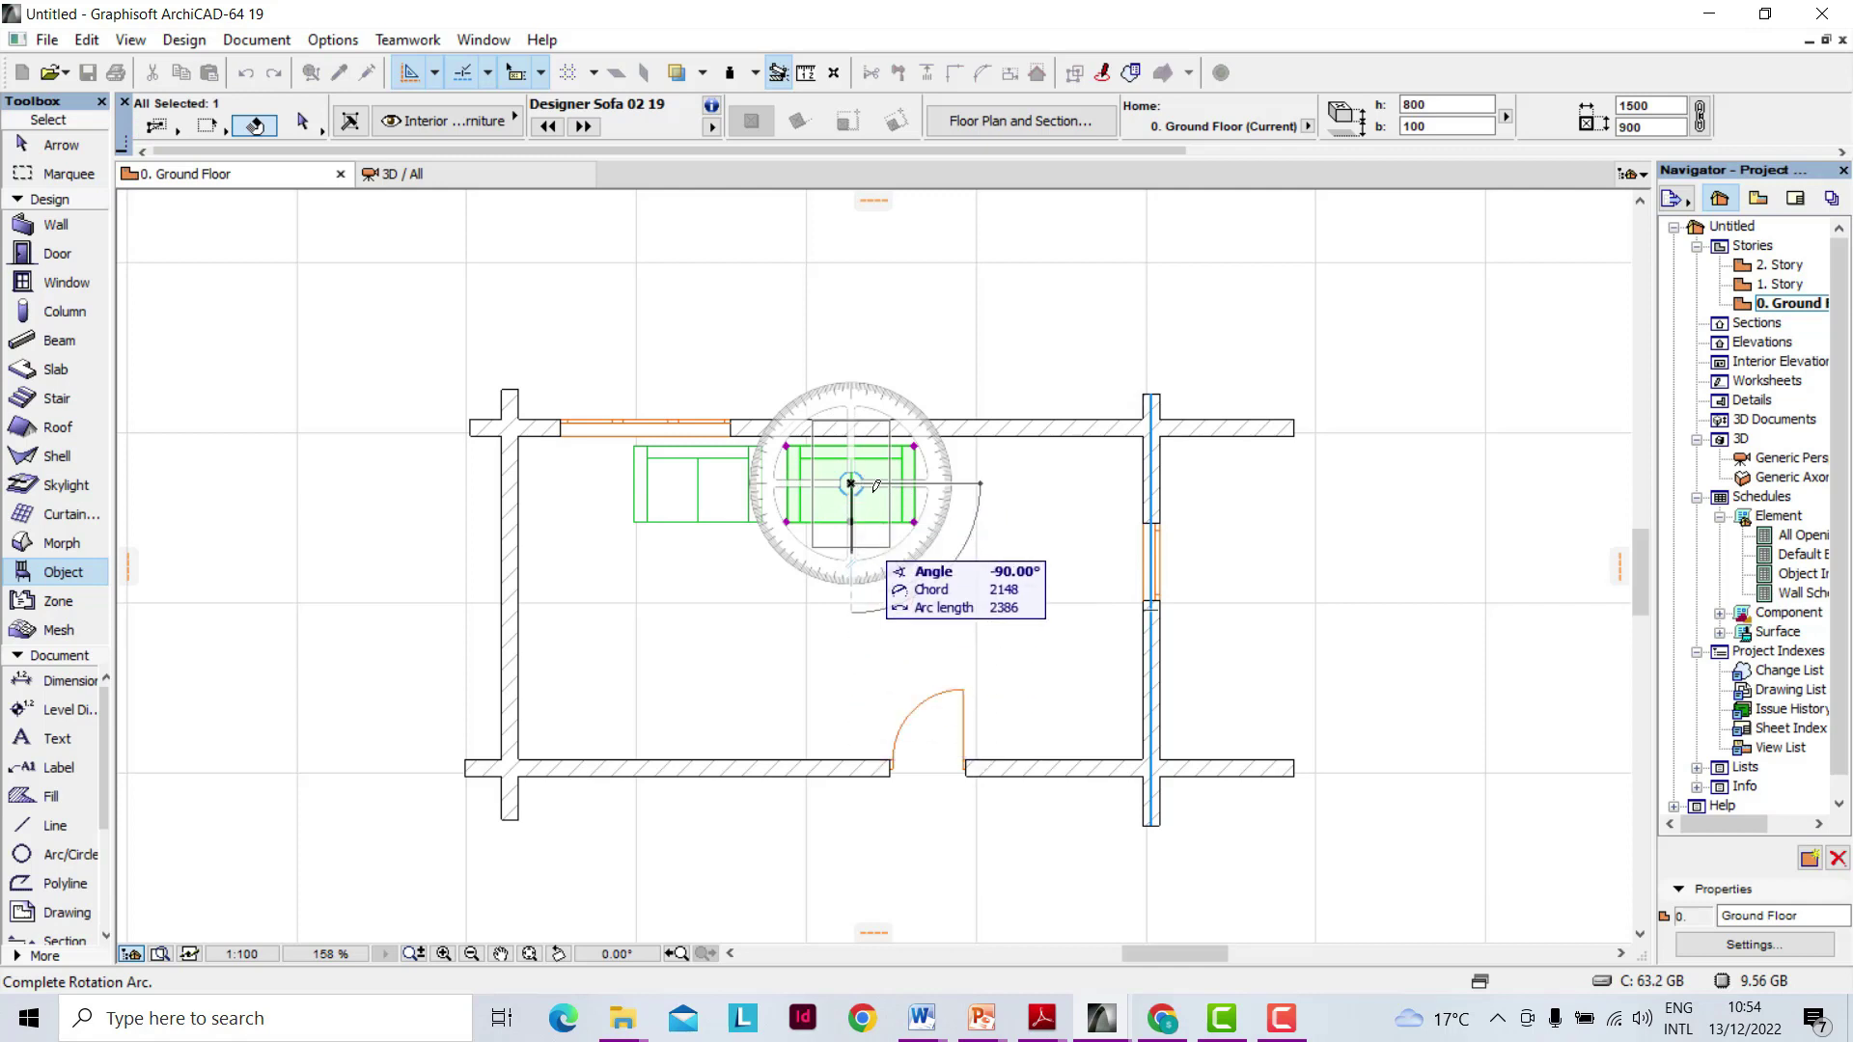
click(853, 630)
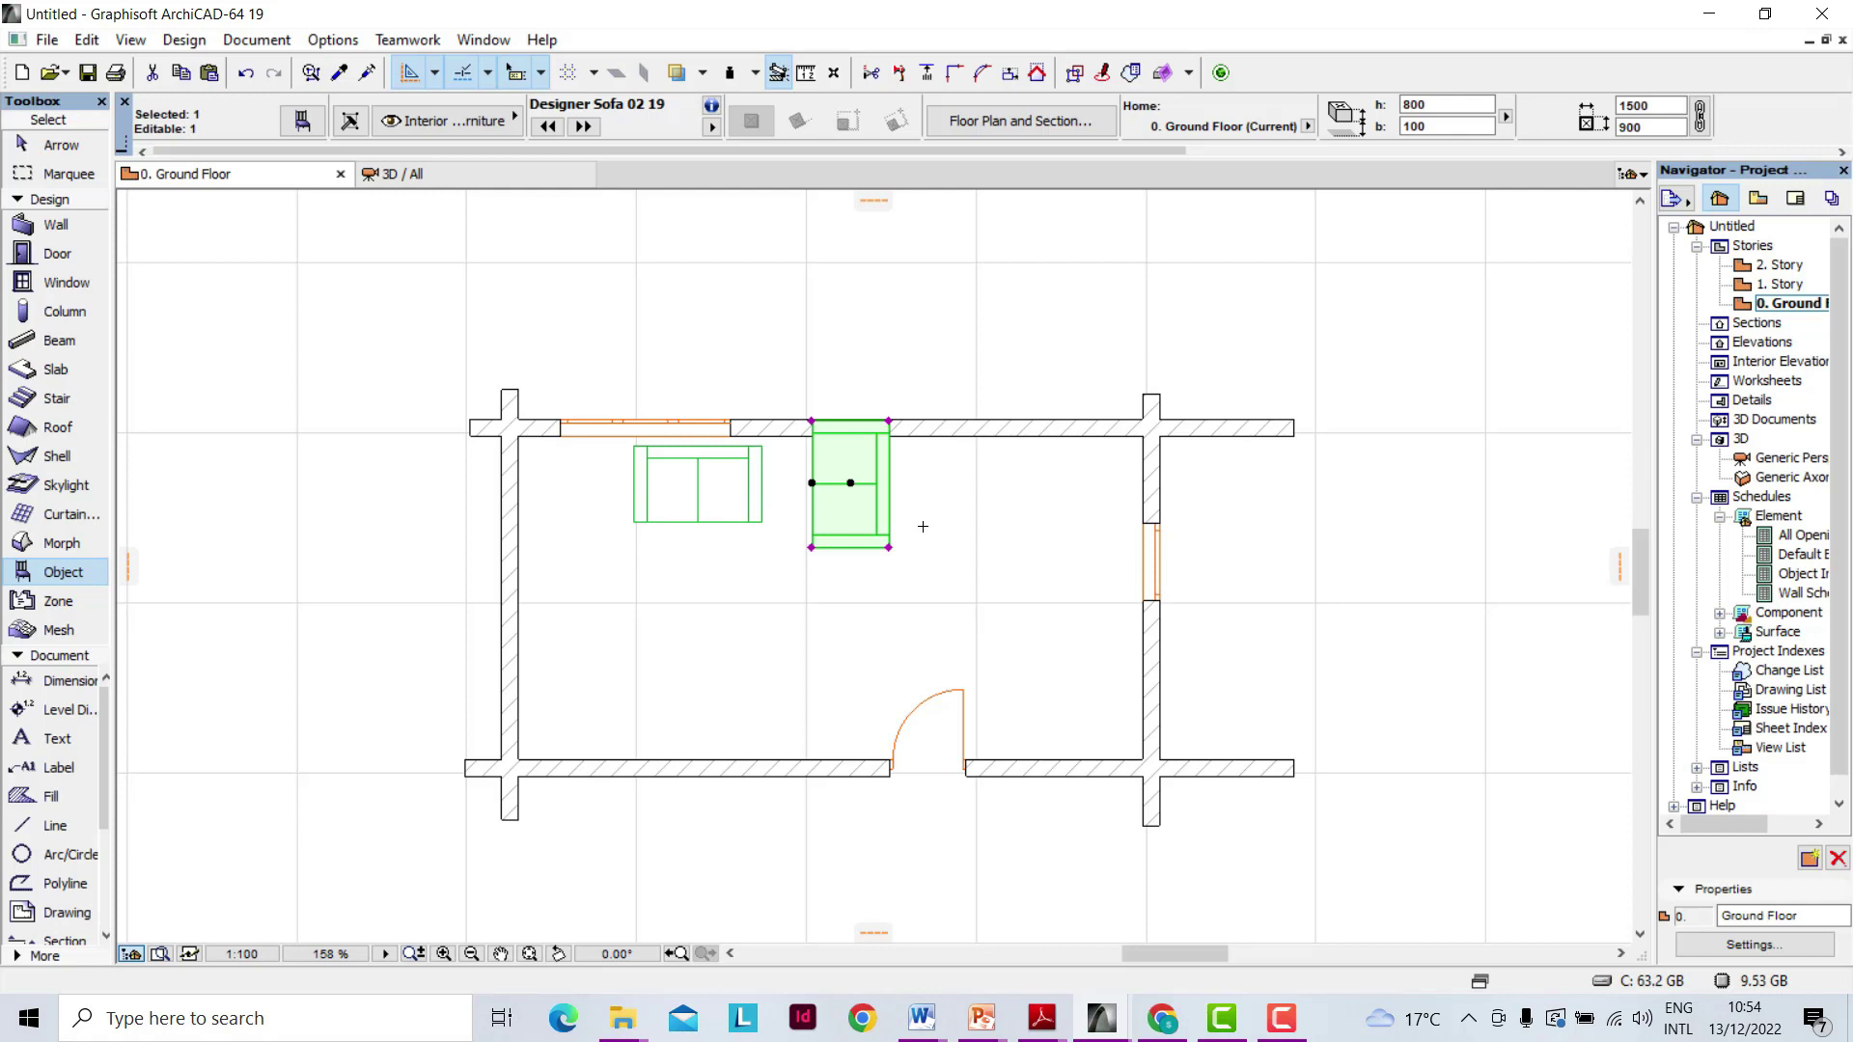
key(Escape)
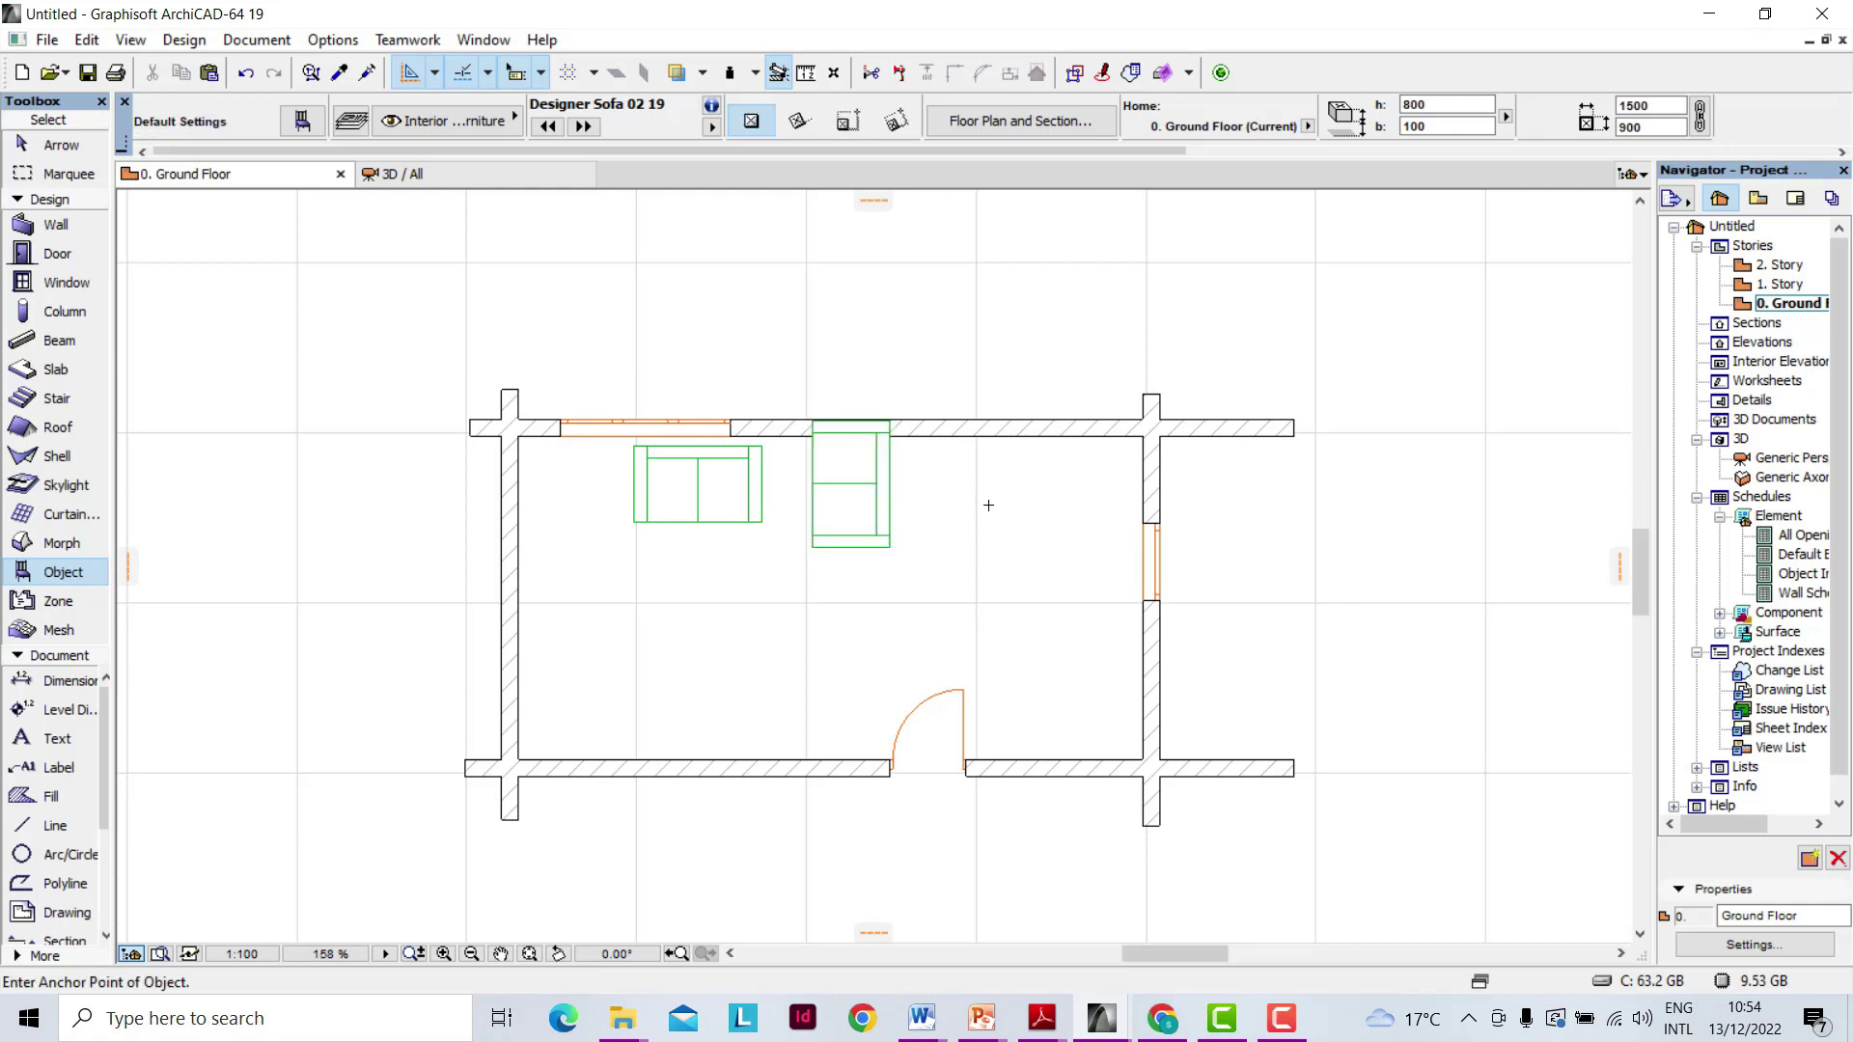
Mirror the rotated sofa, without copying it, across a vertical axis just to its right.
shift+click(870, 532)
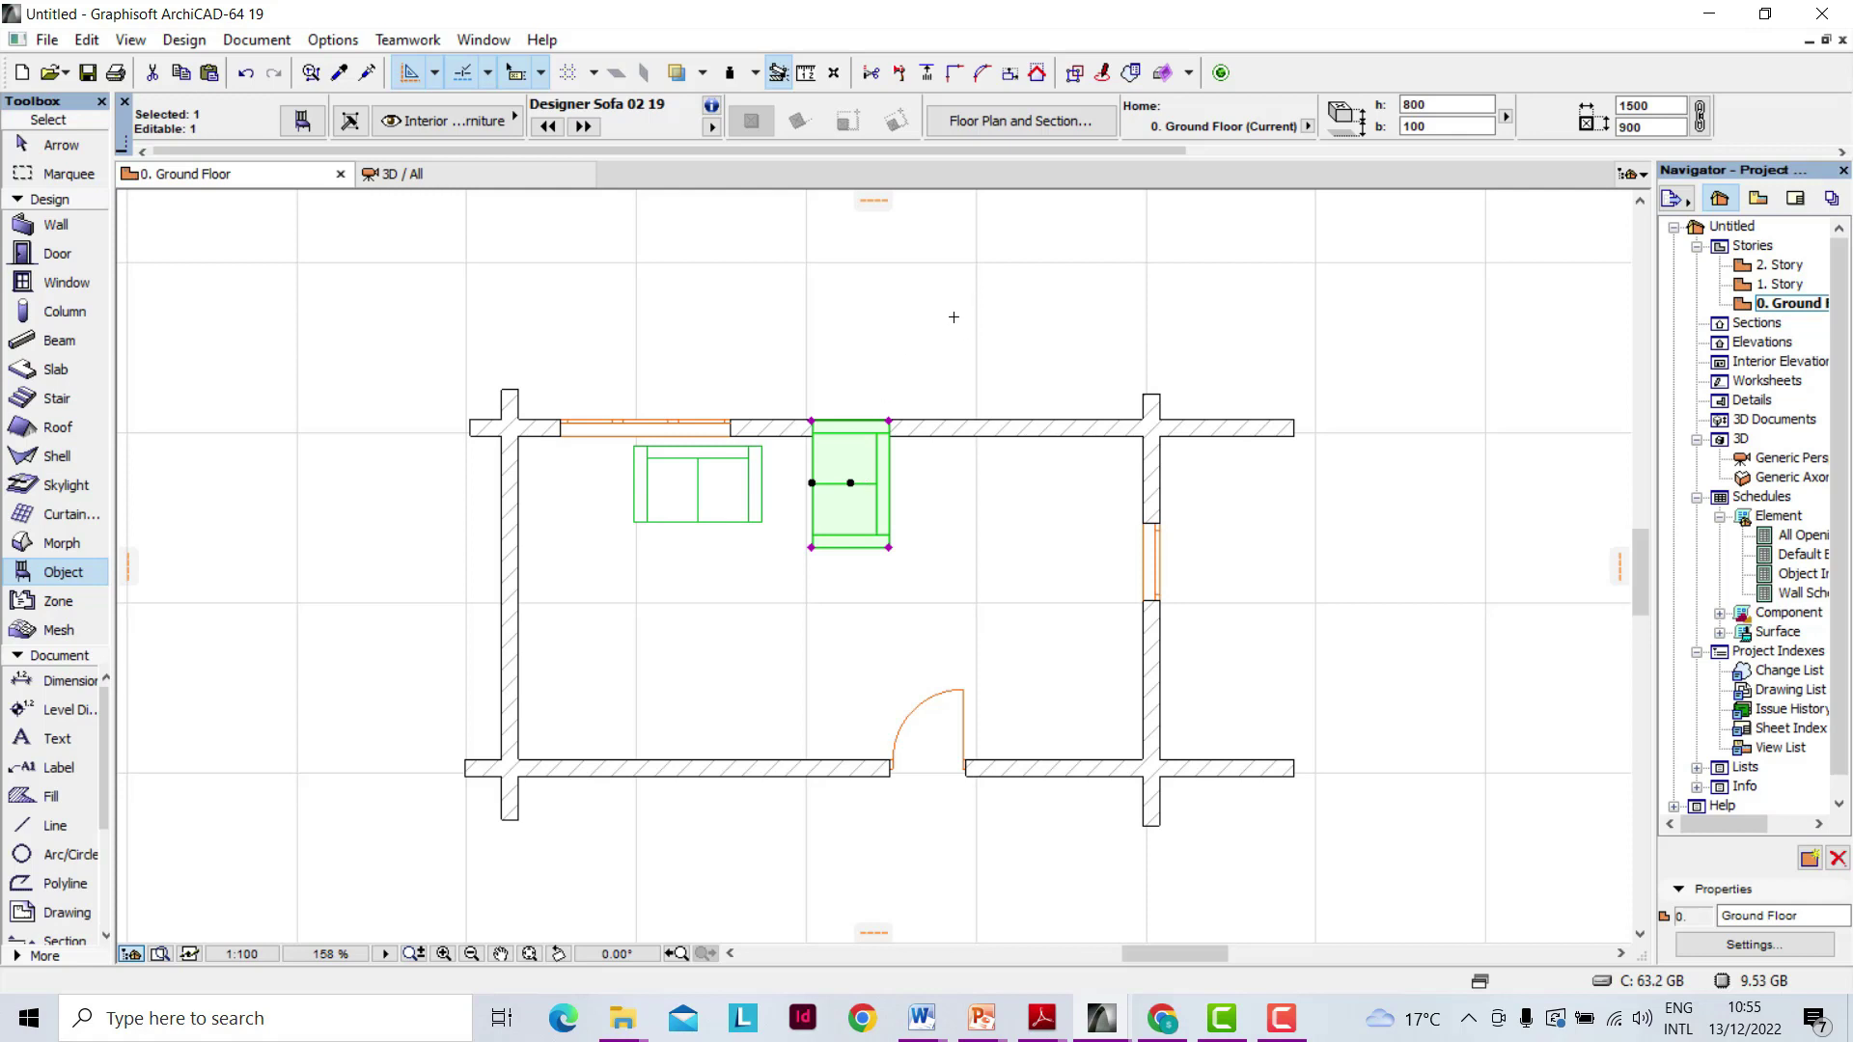
right_click(954, 316)
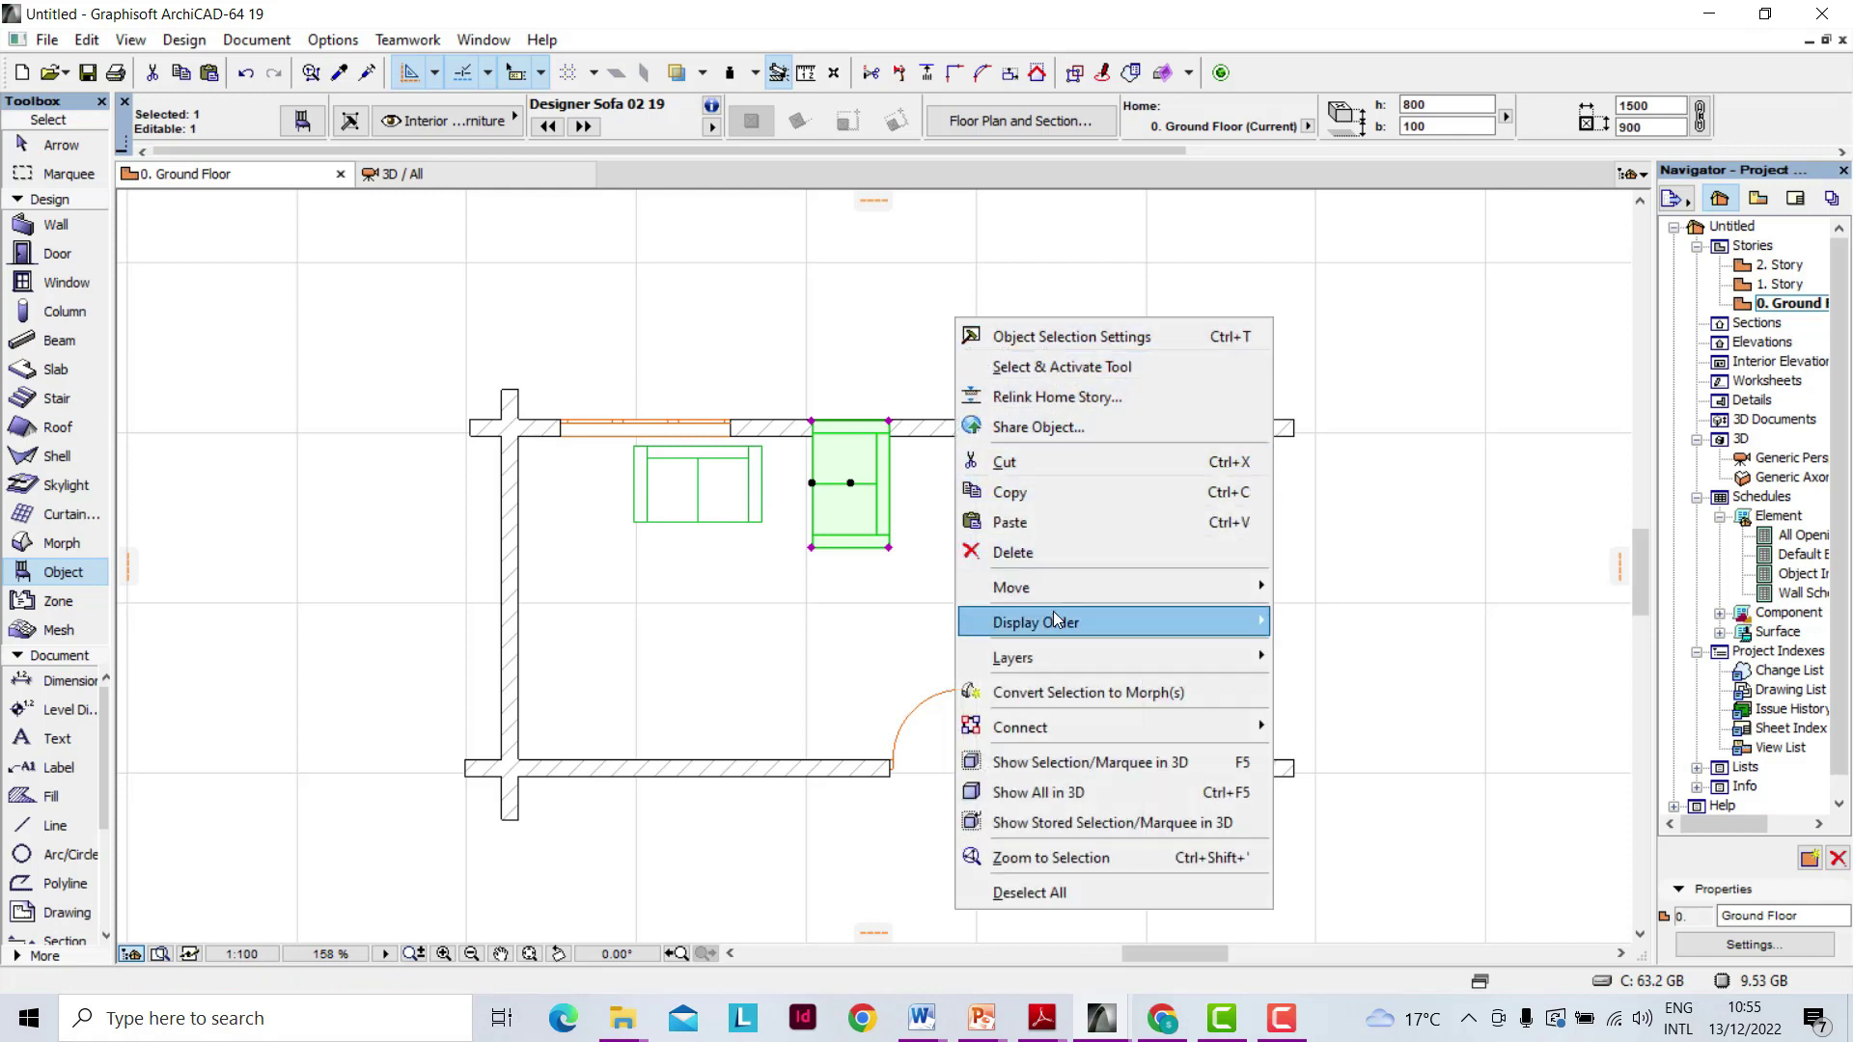
mouse_move(1052, 589)
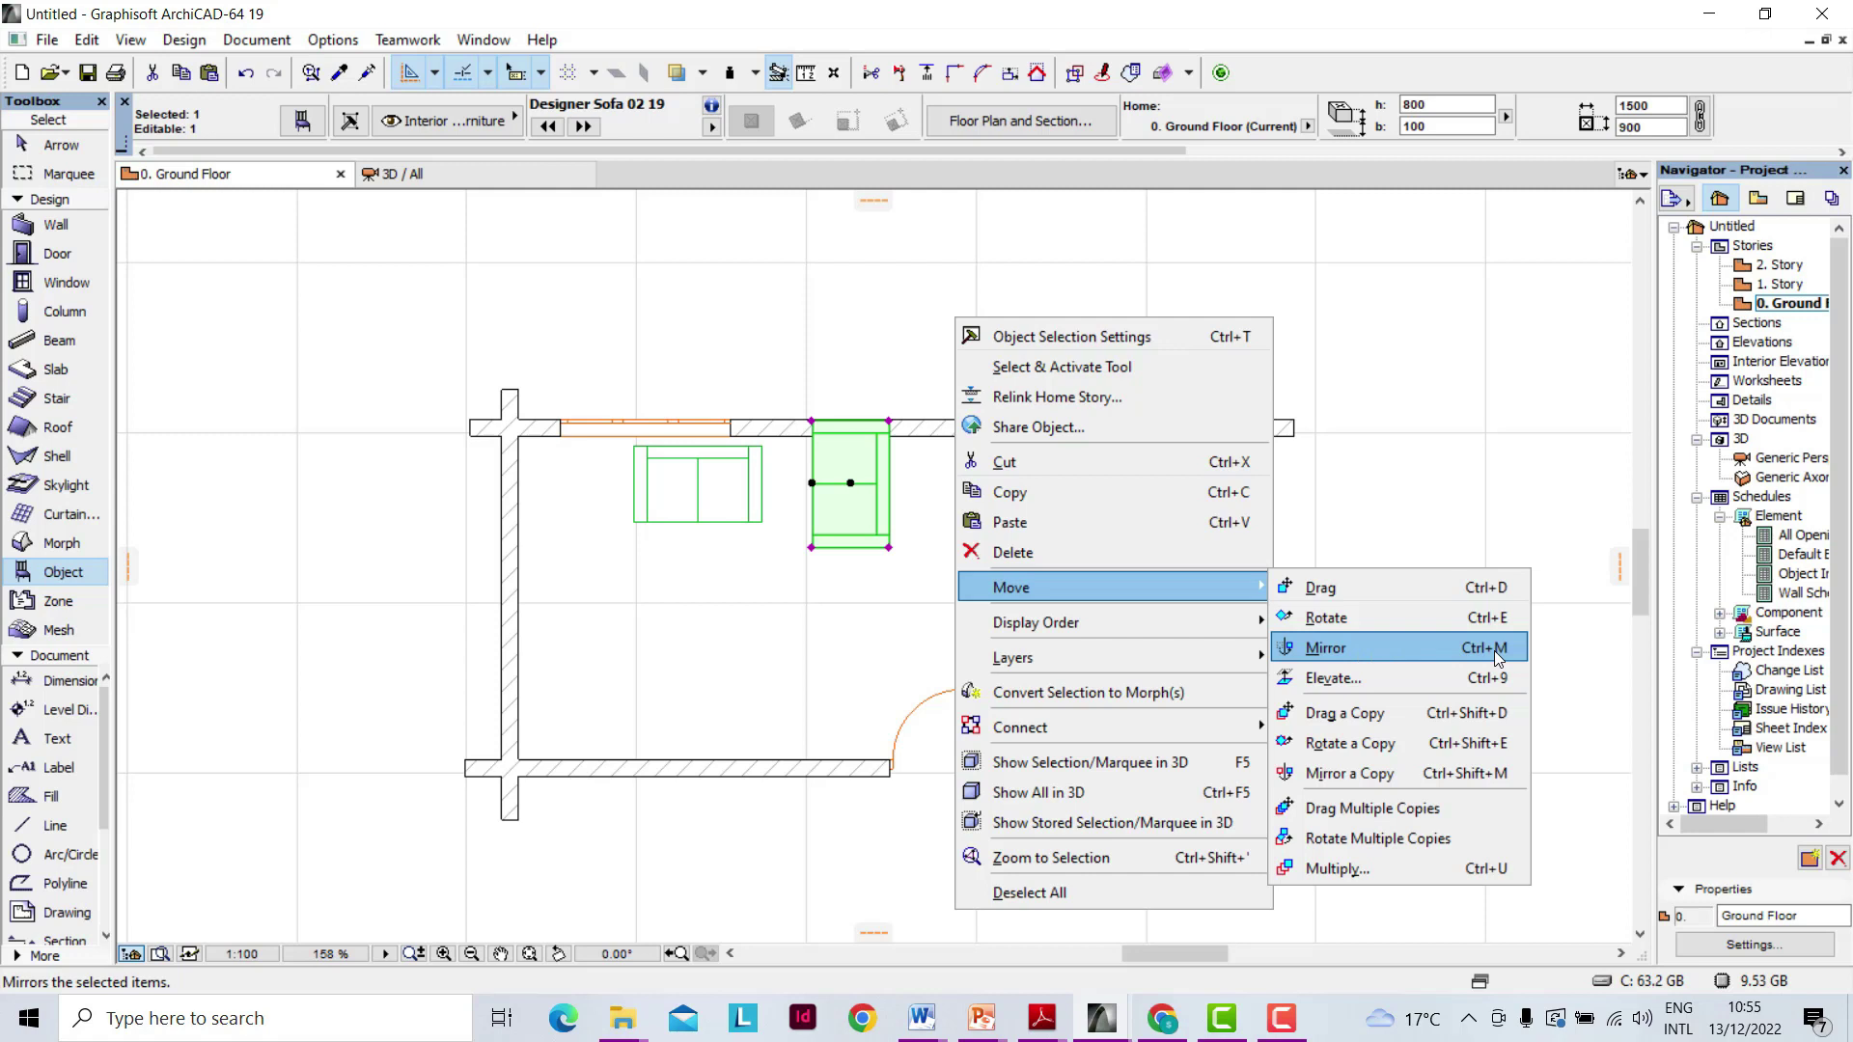
click(1345, 648)
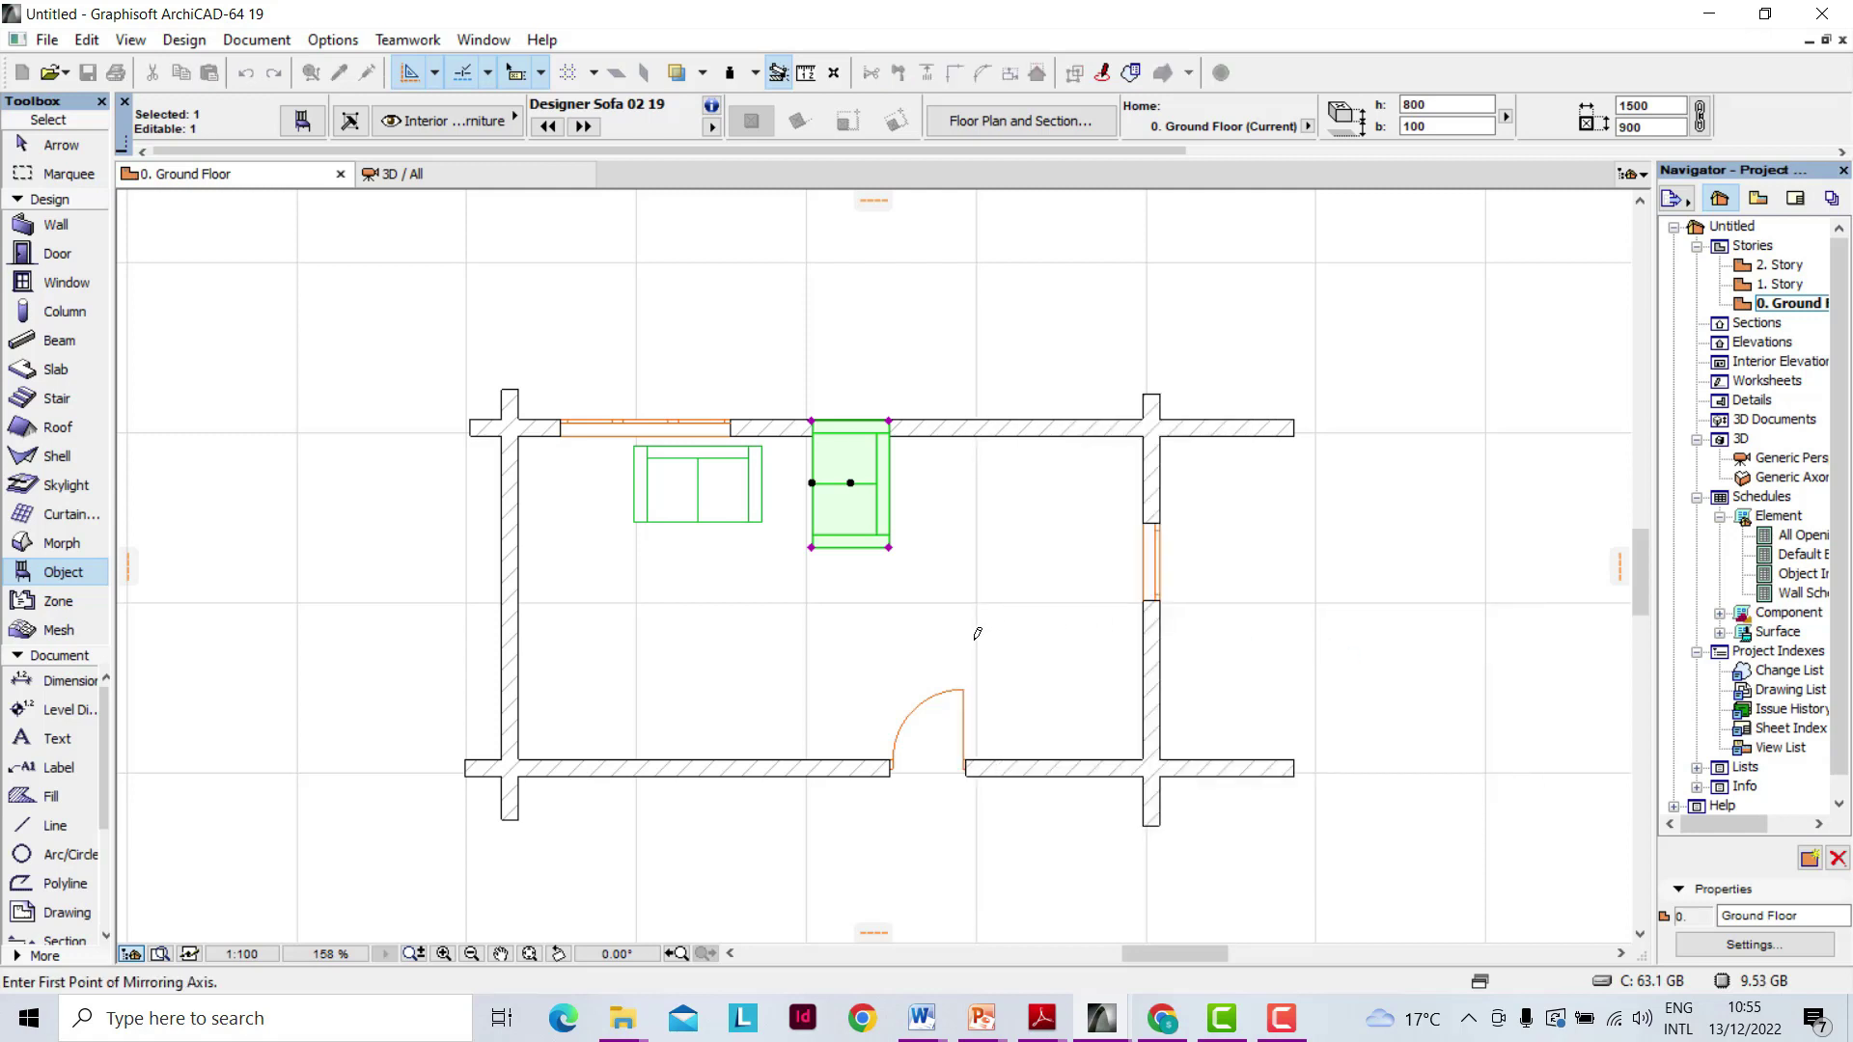
click(931, 398)
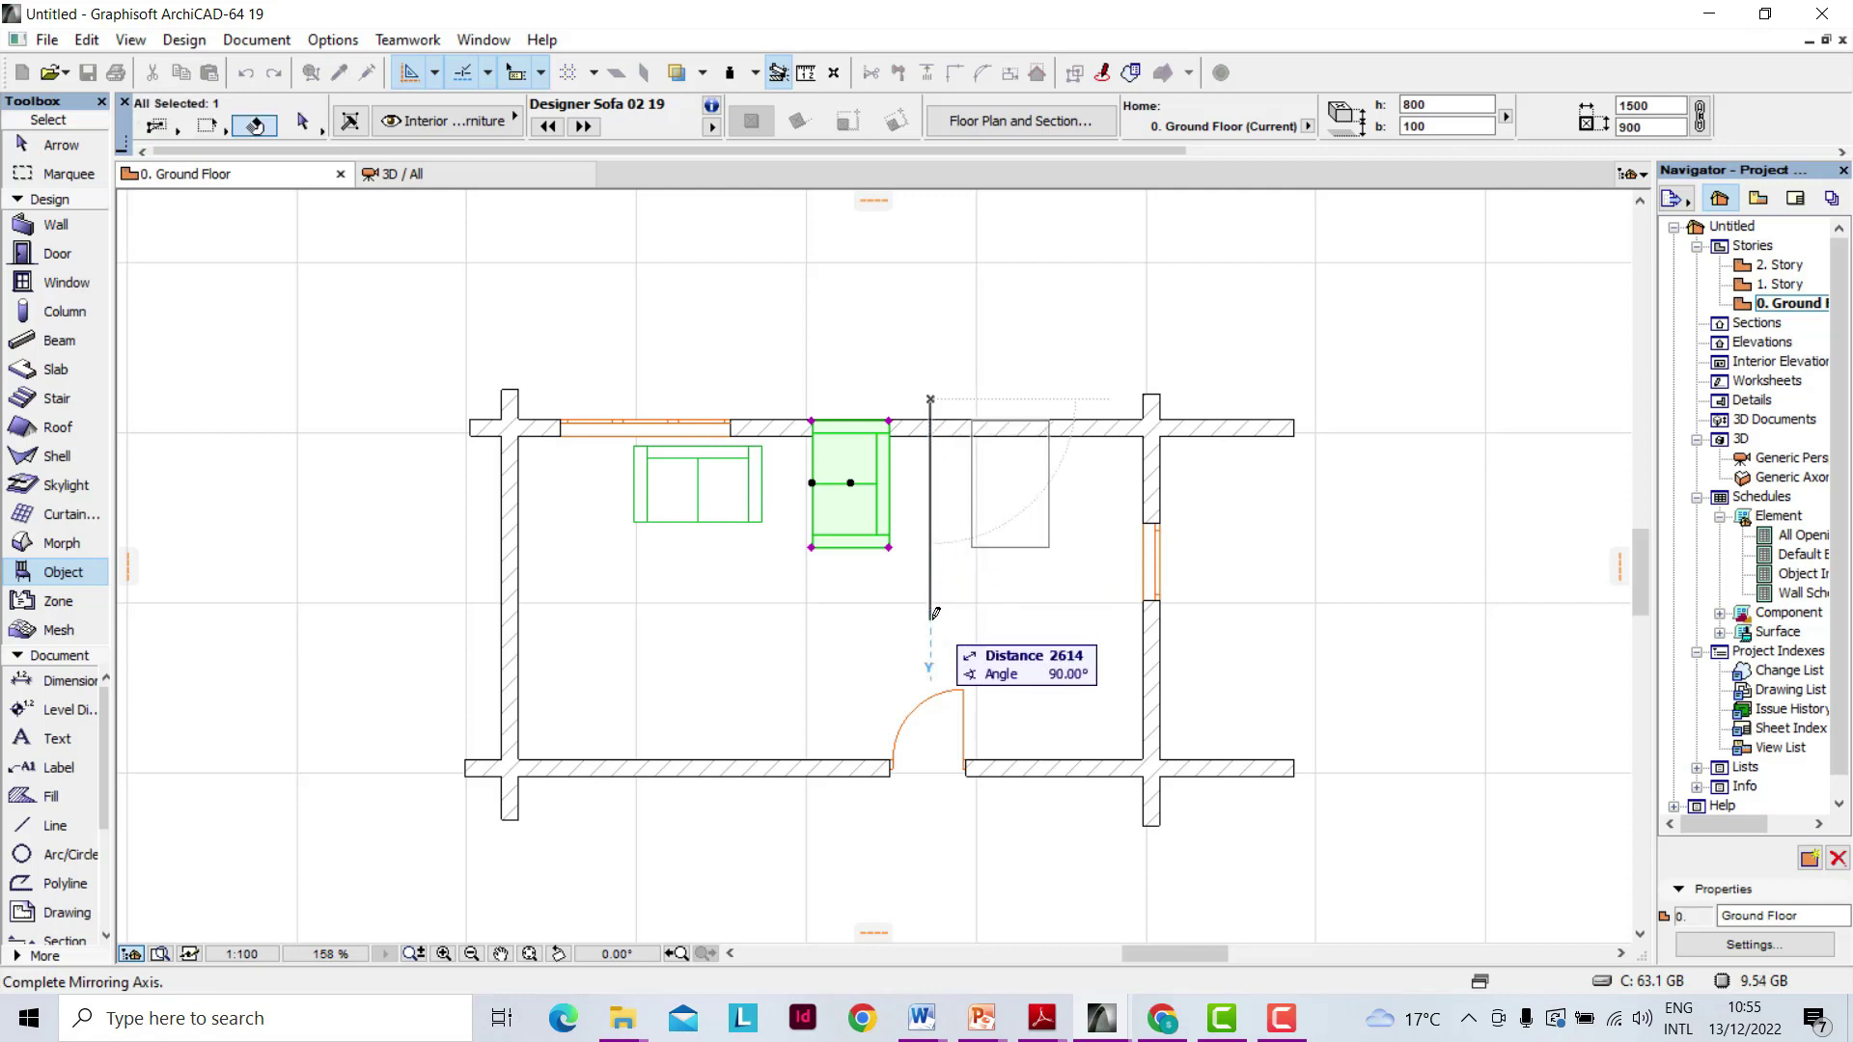
click(930, 617)
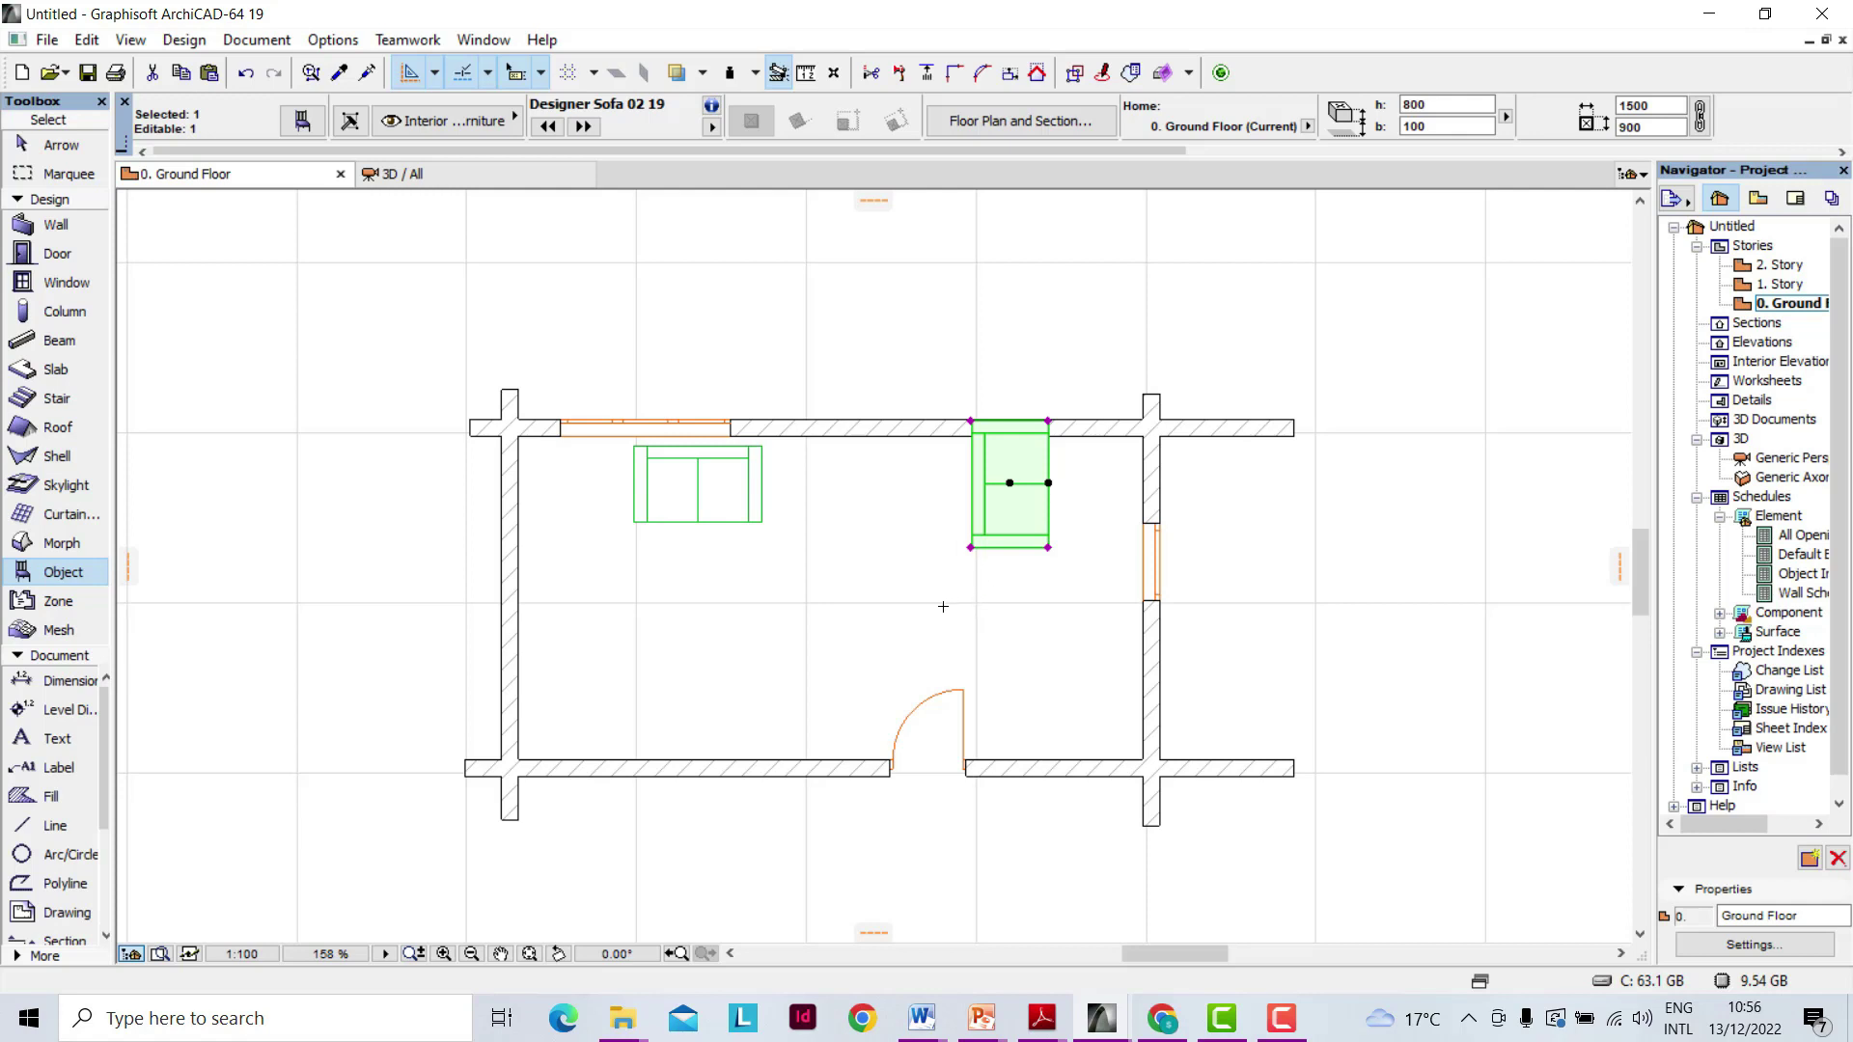
key(Escape)
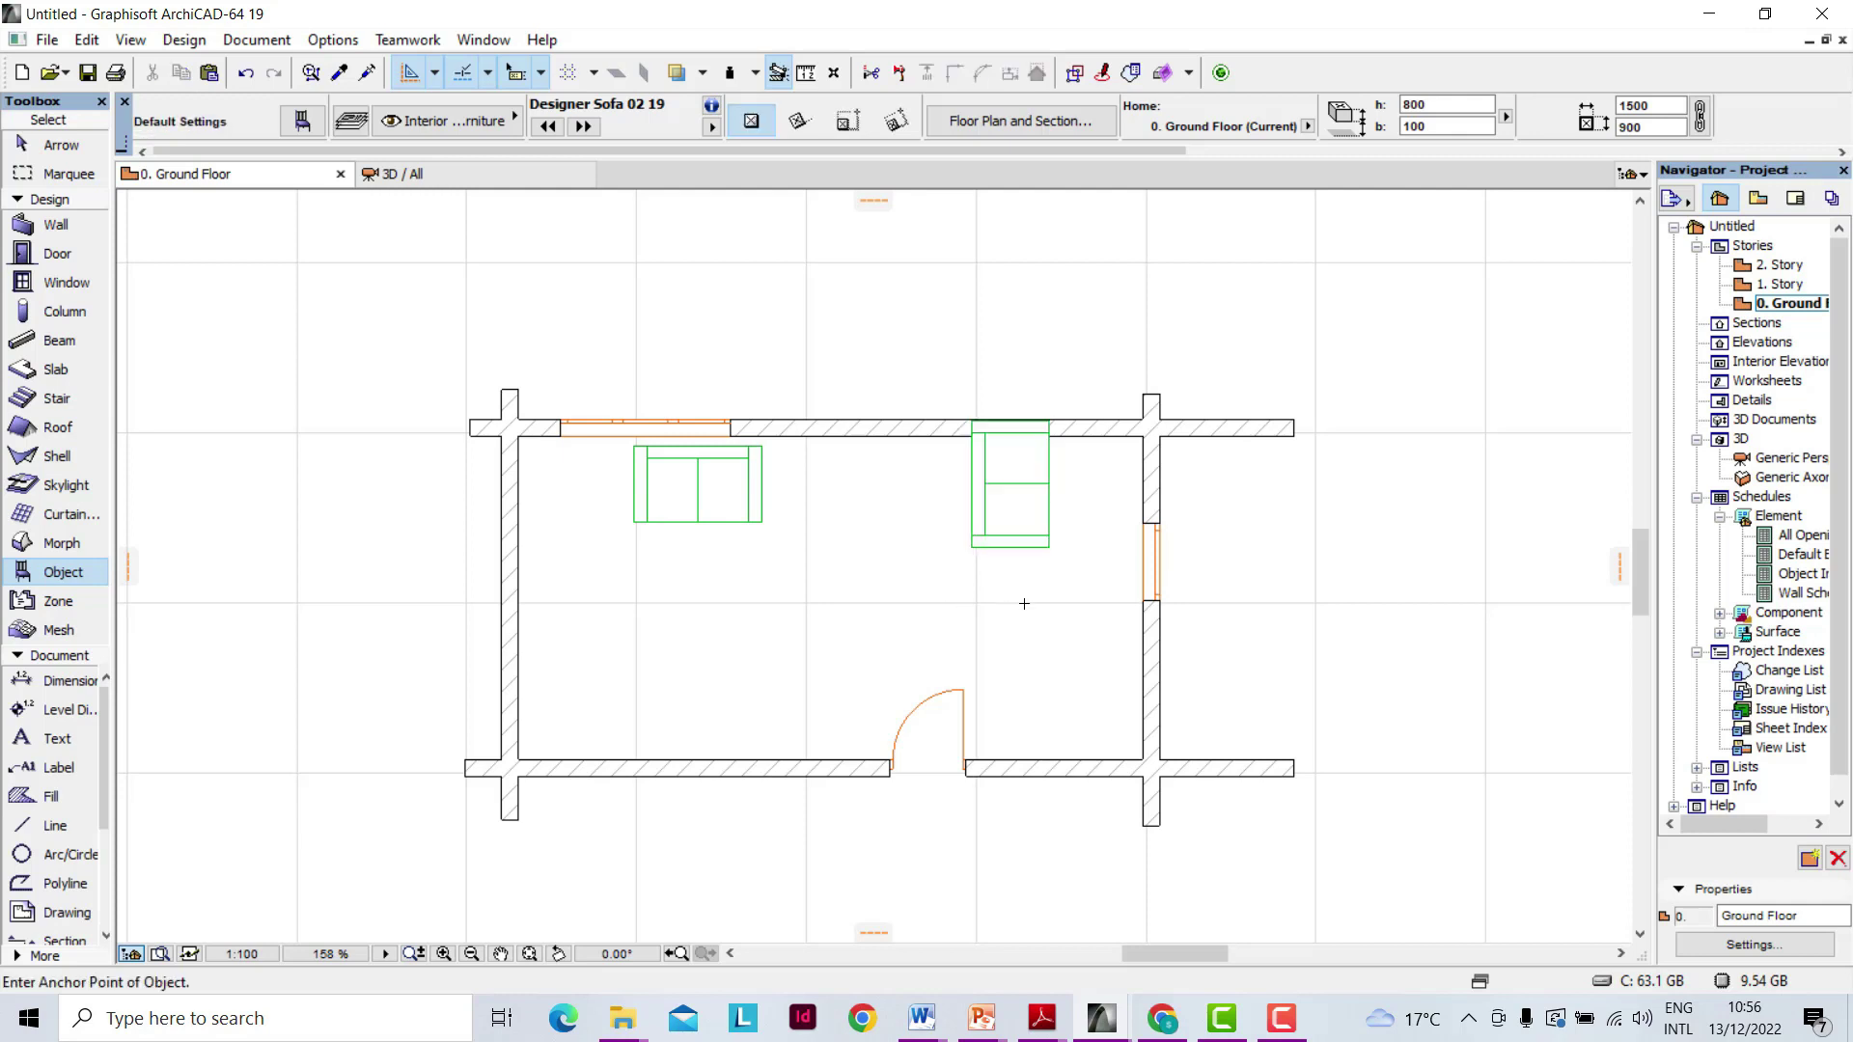
Drag a copy of the right vertical wall with its window 2000 mm horizontally to the left.
shift+click(1144, 694)
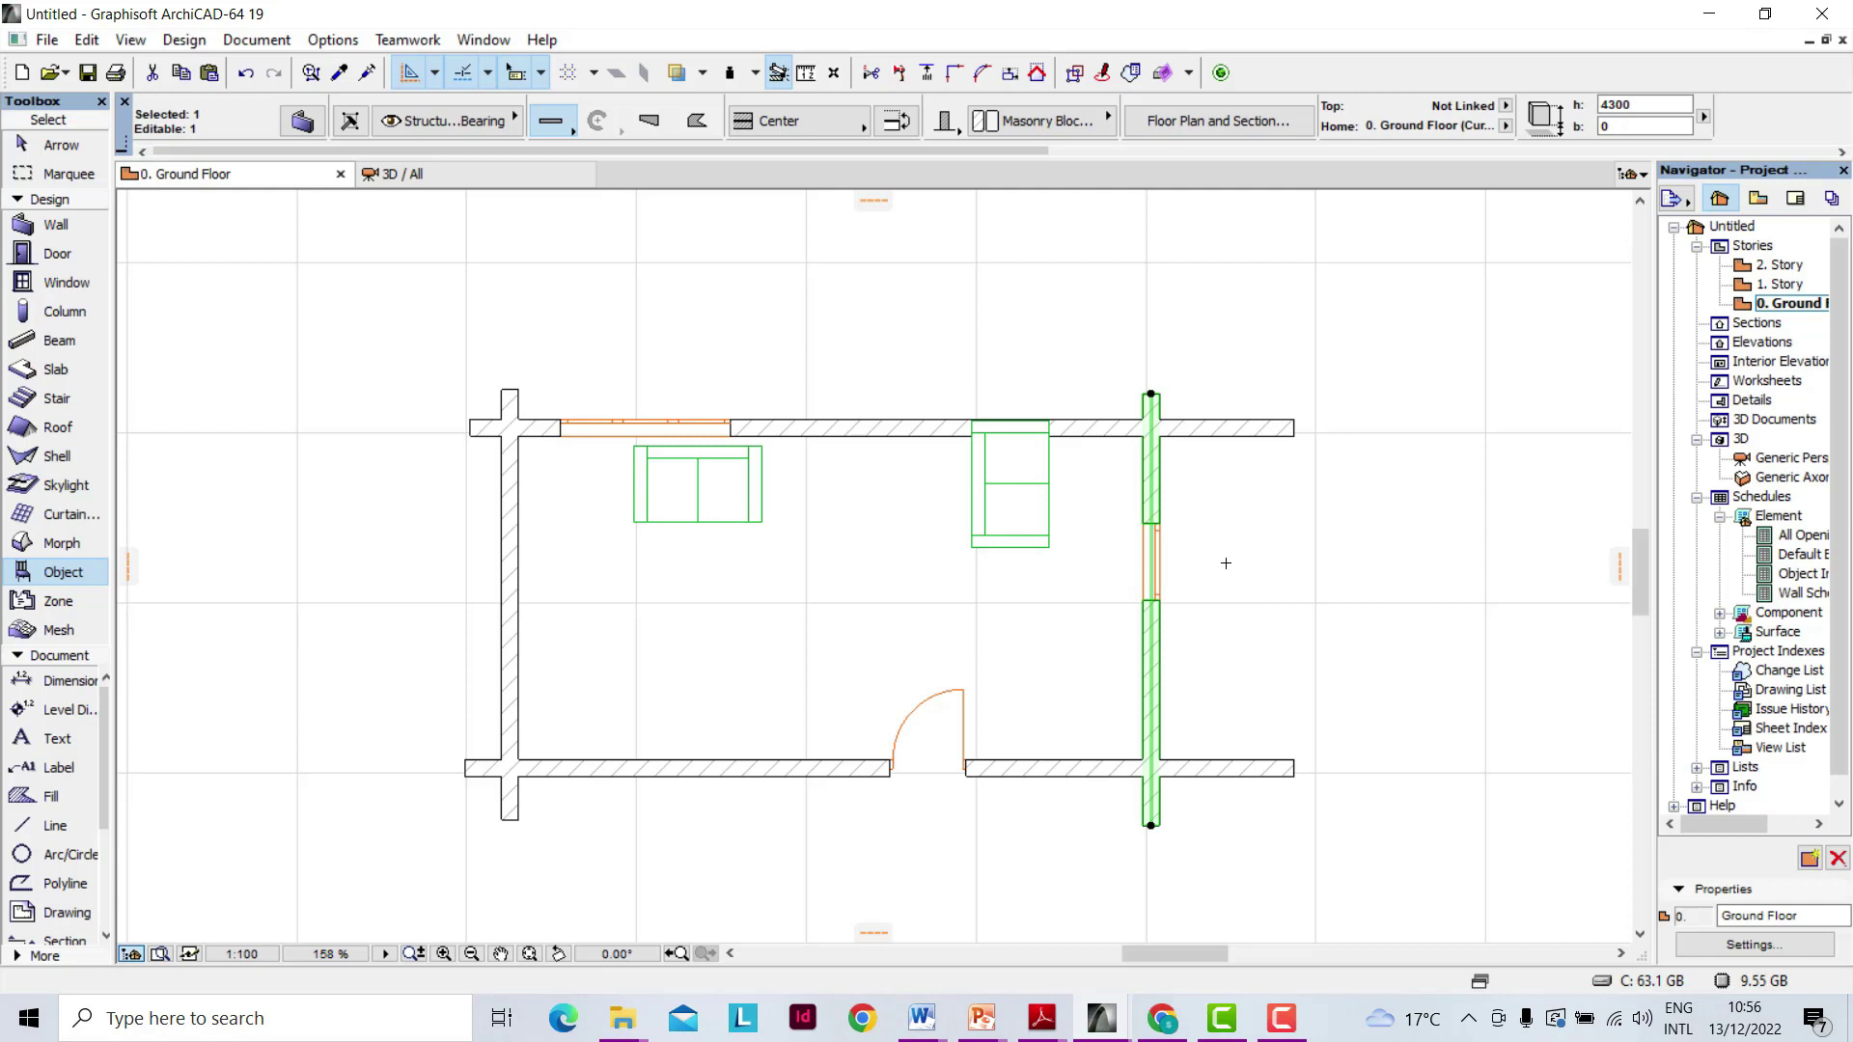
right_click(1209, 329)
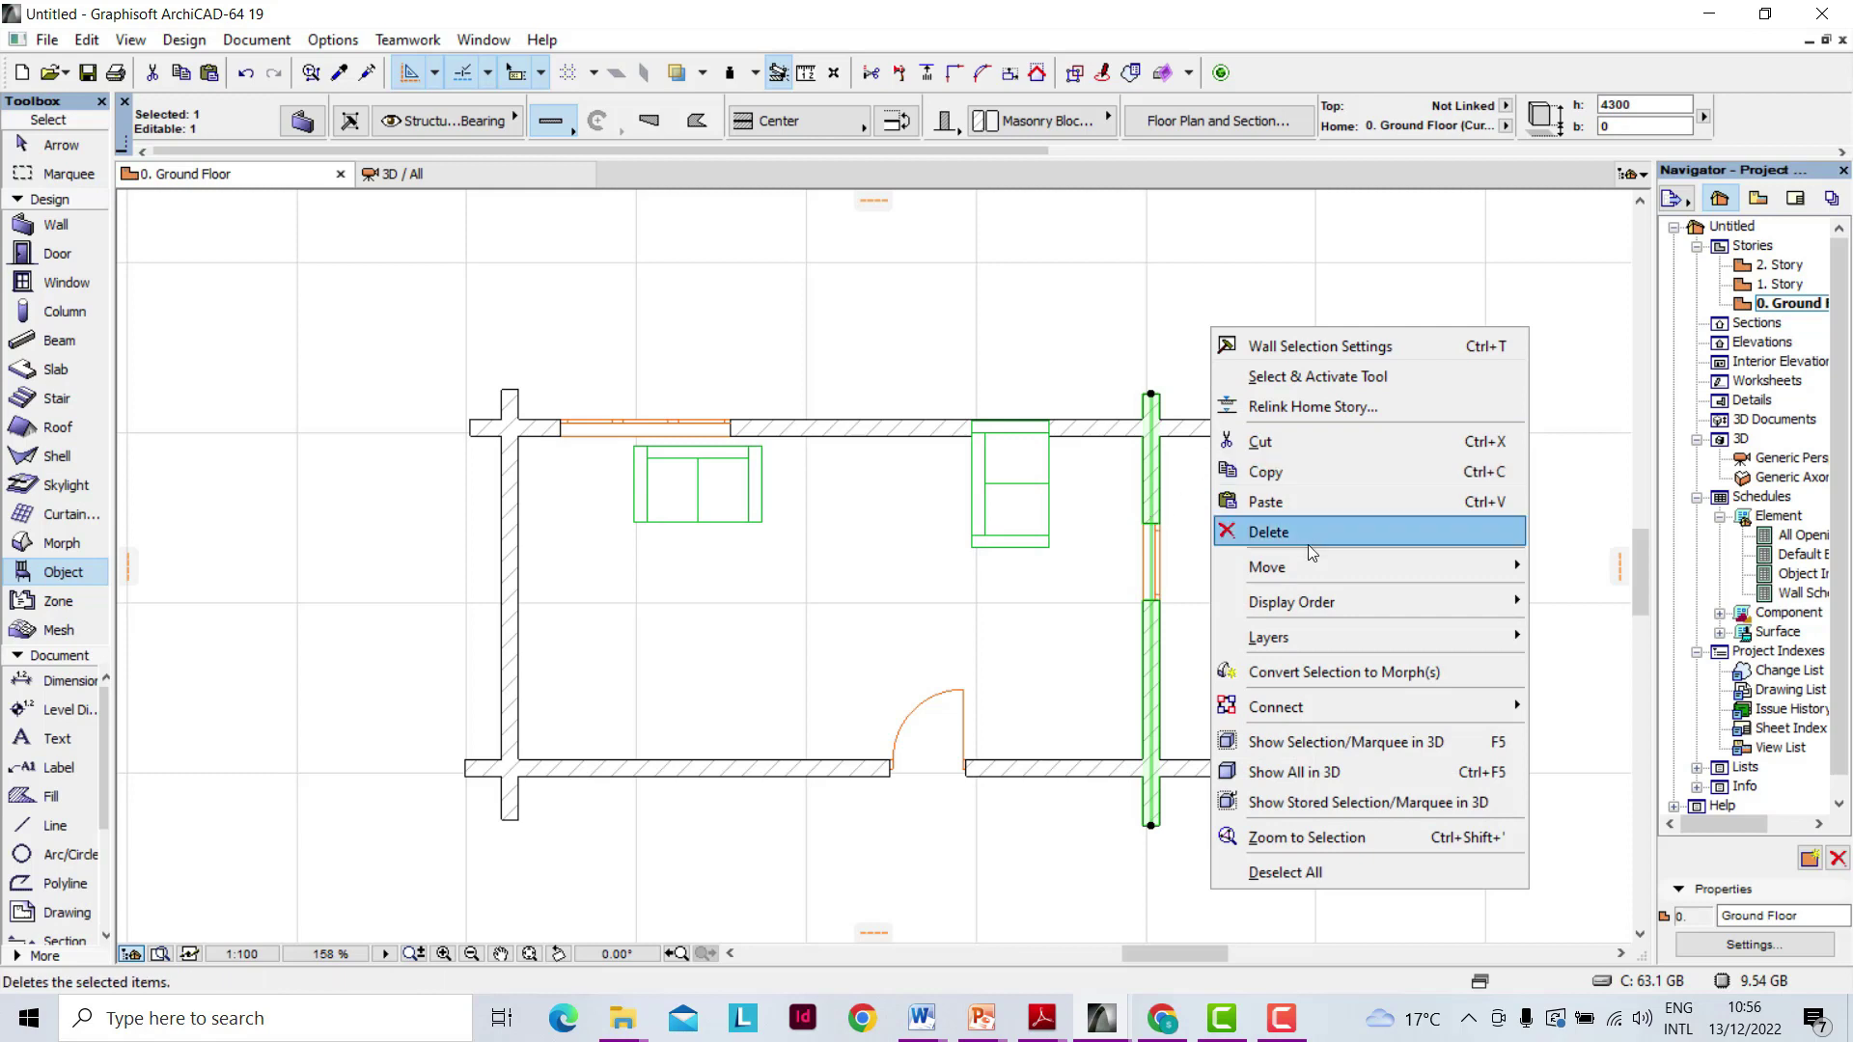
mouse_move(1316, 573)
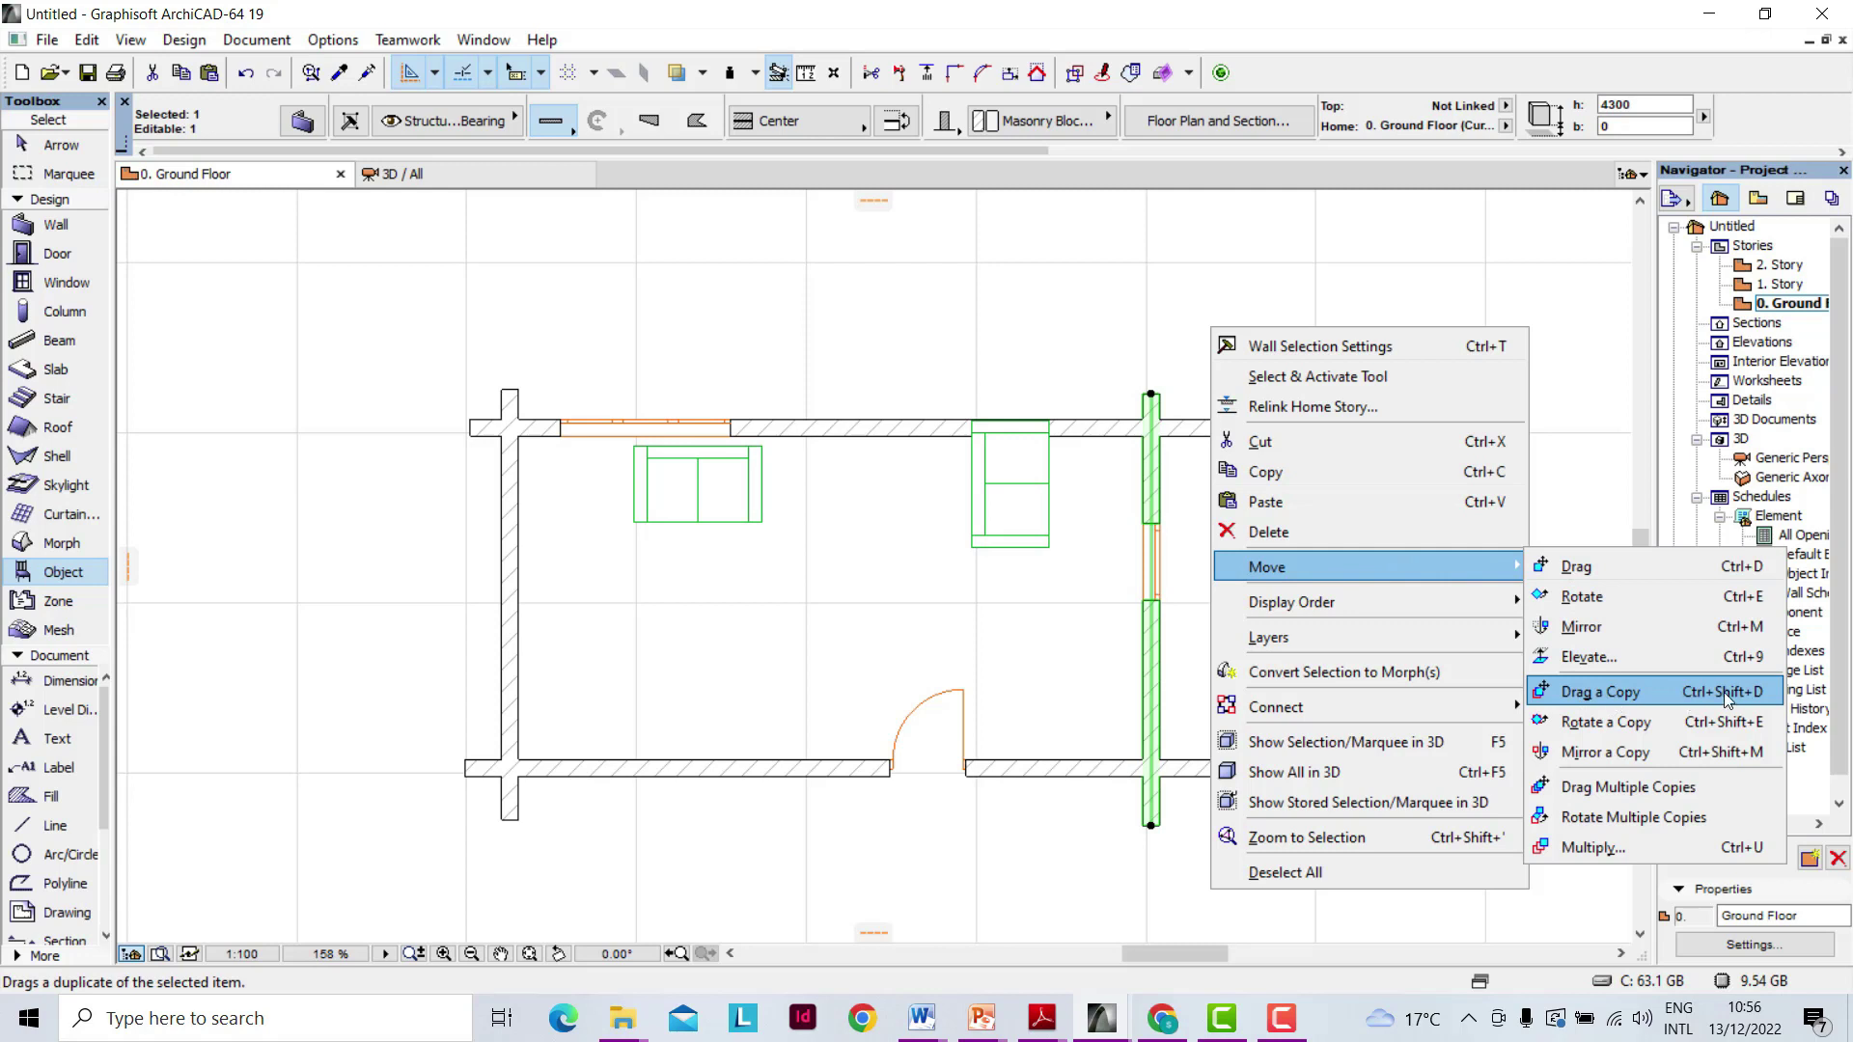
click(1610, 693)
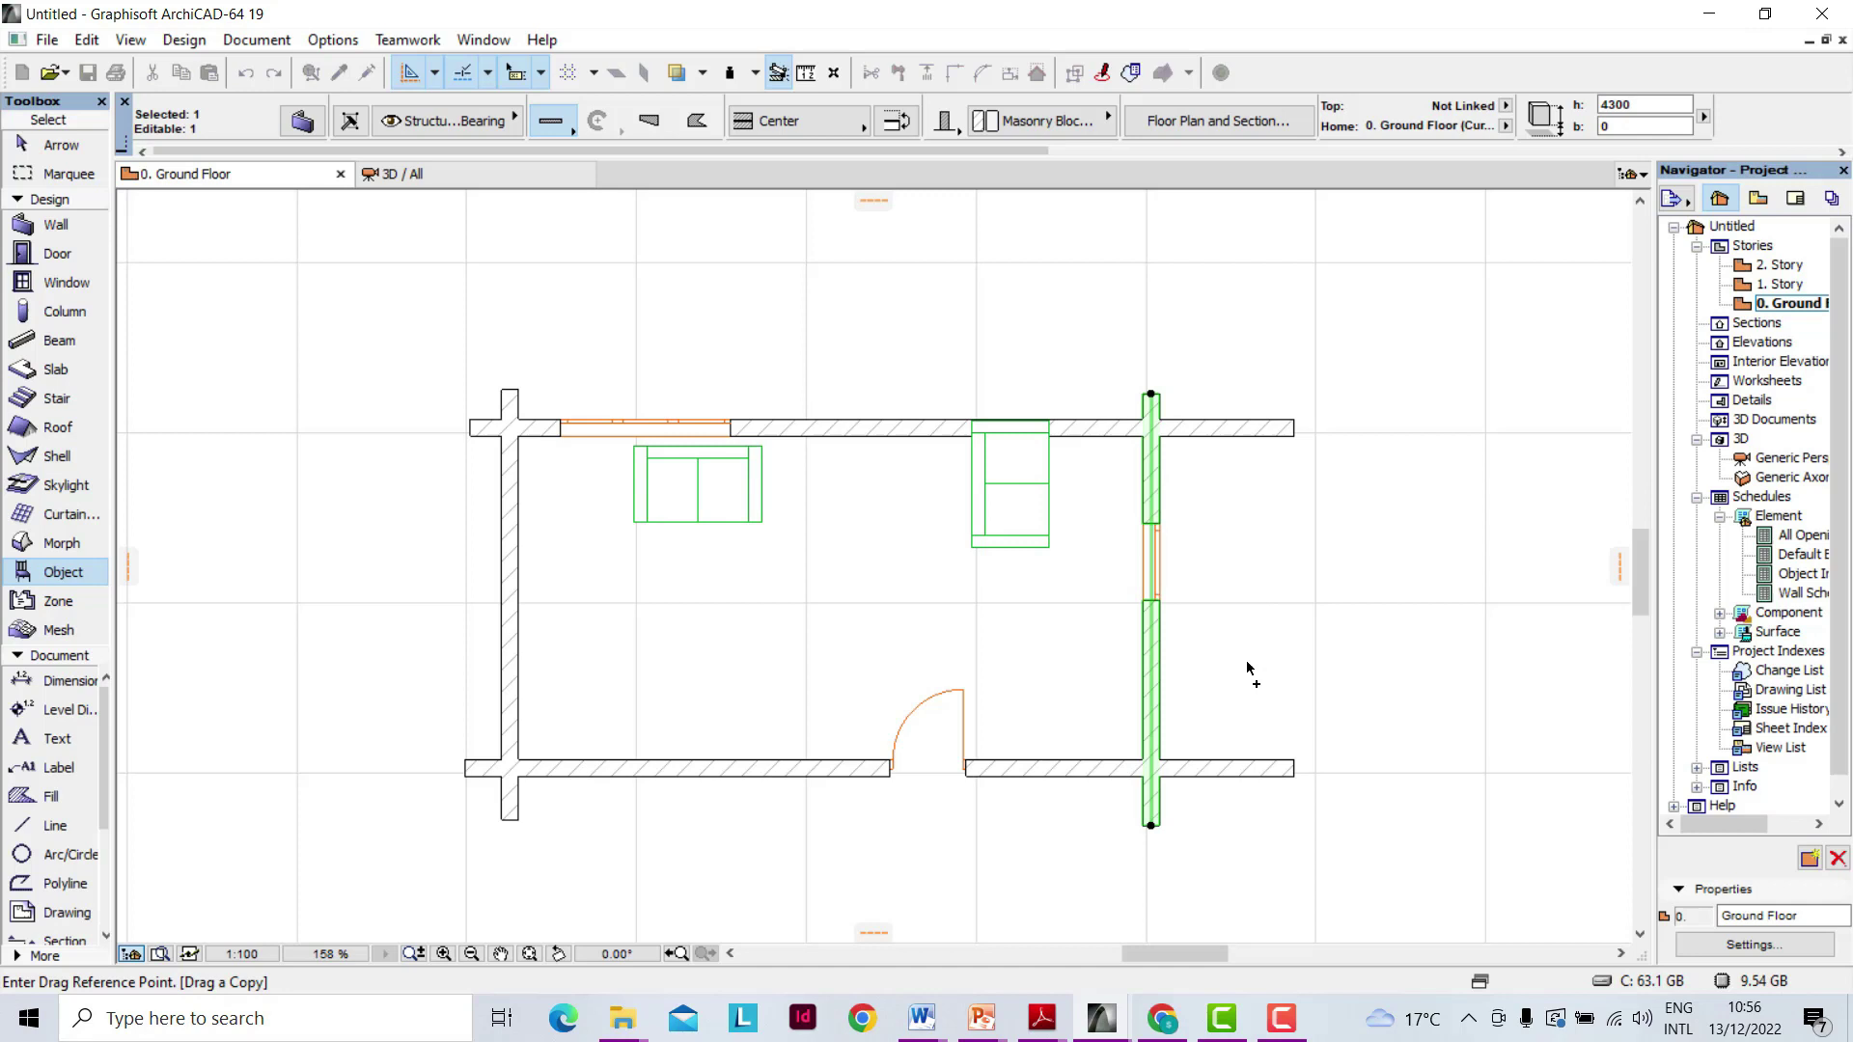
click(1152, 652)
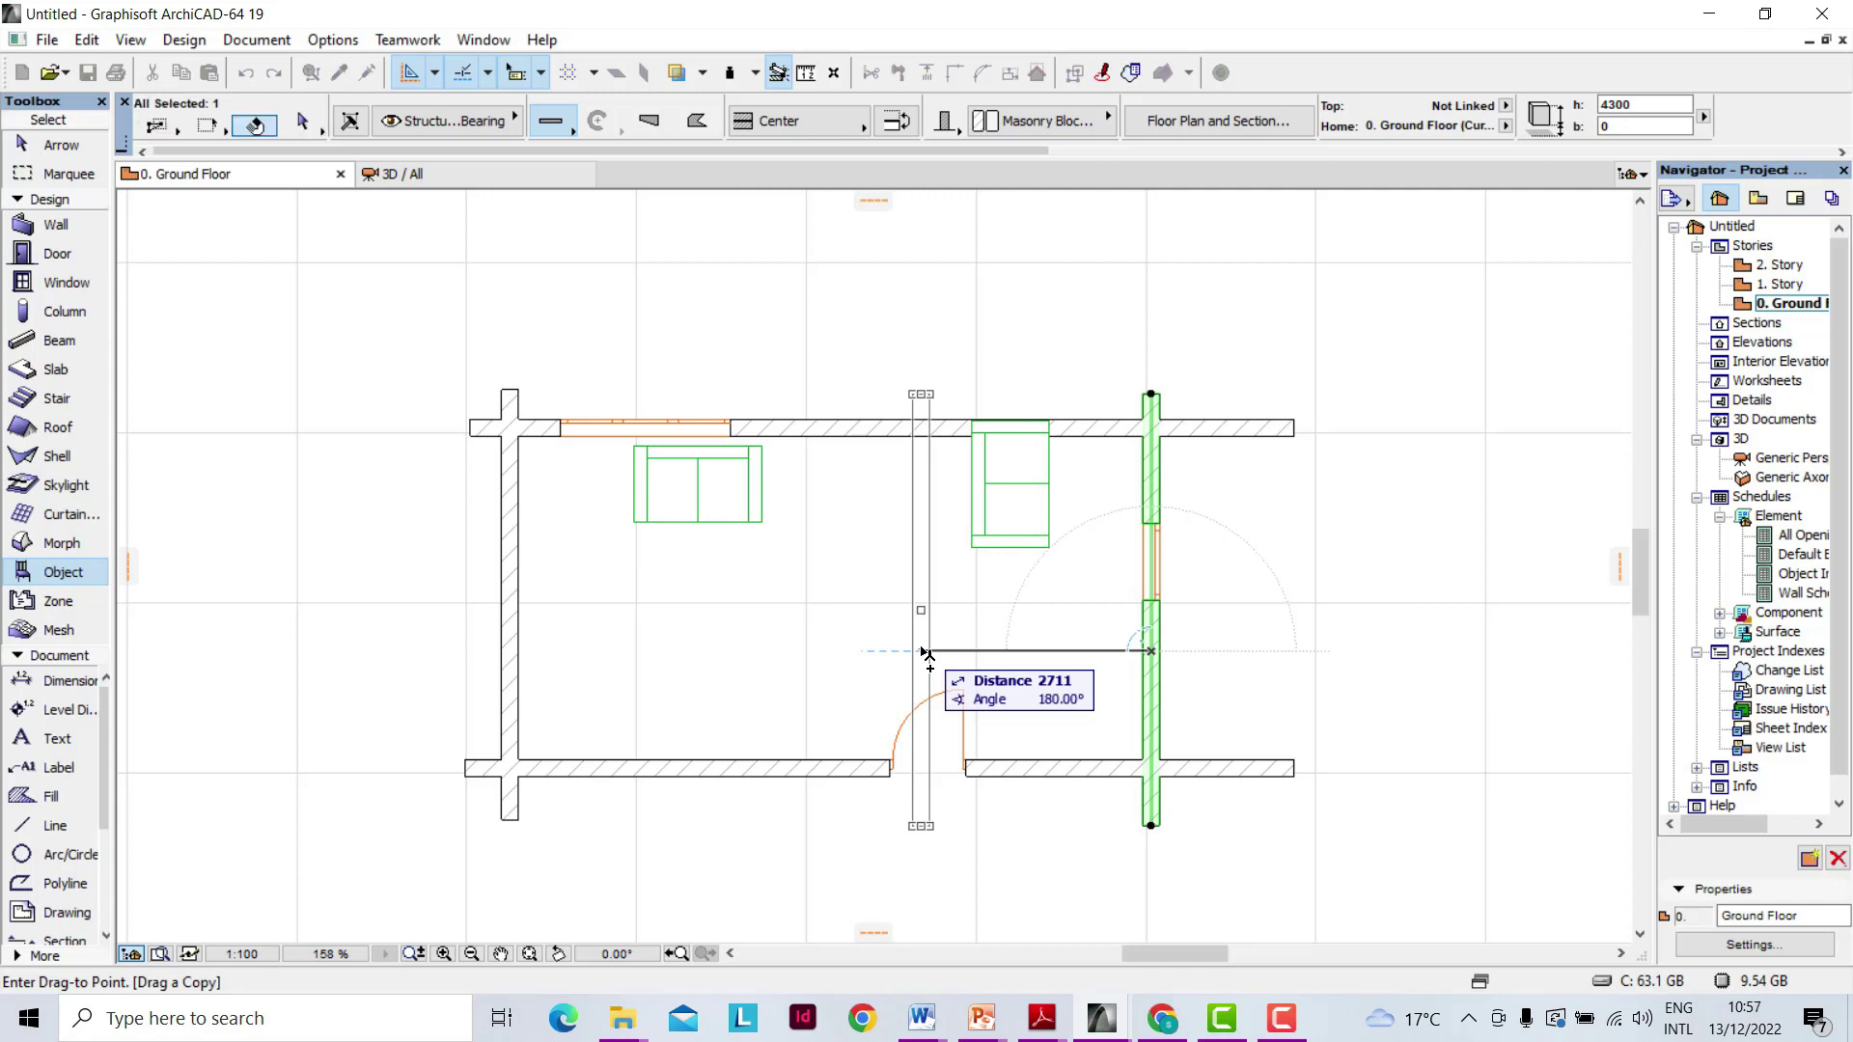
key(Tab)
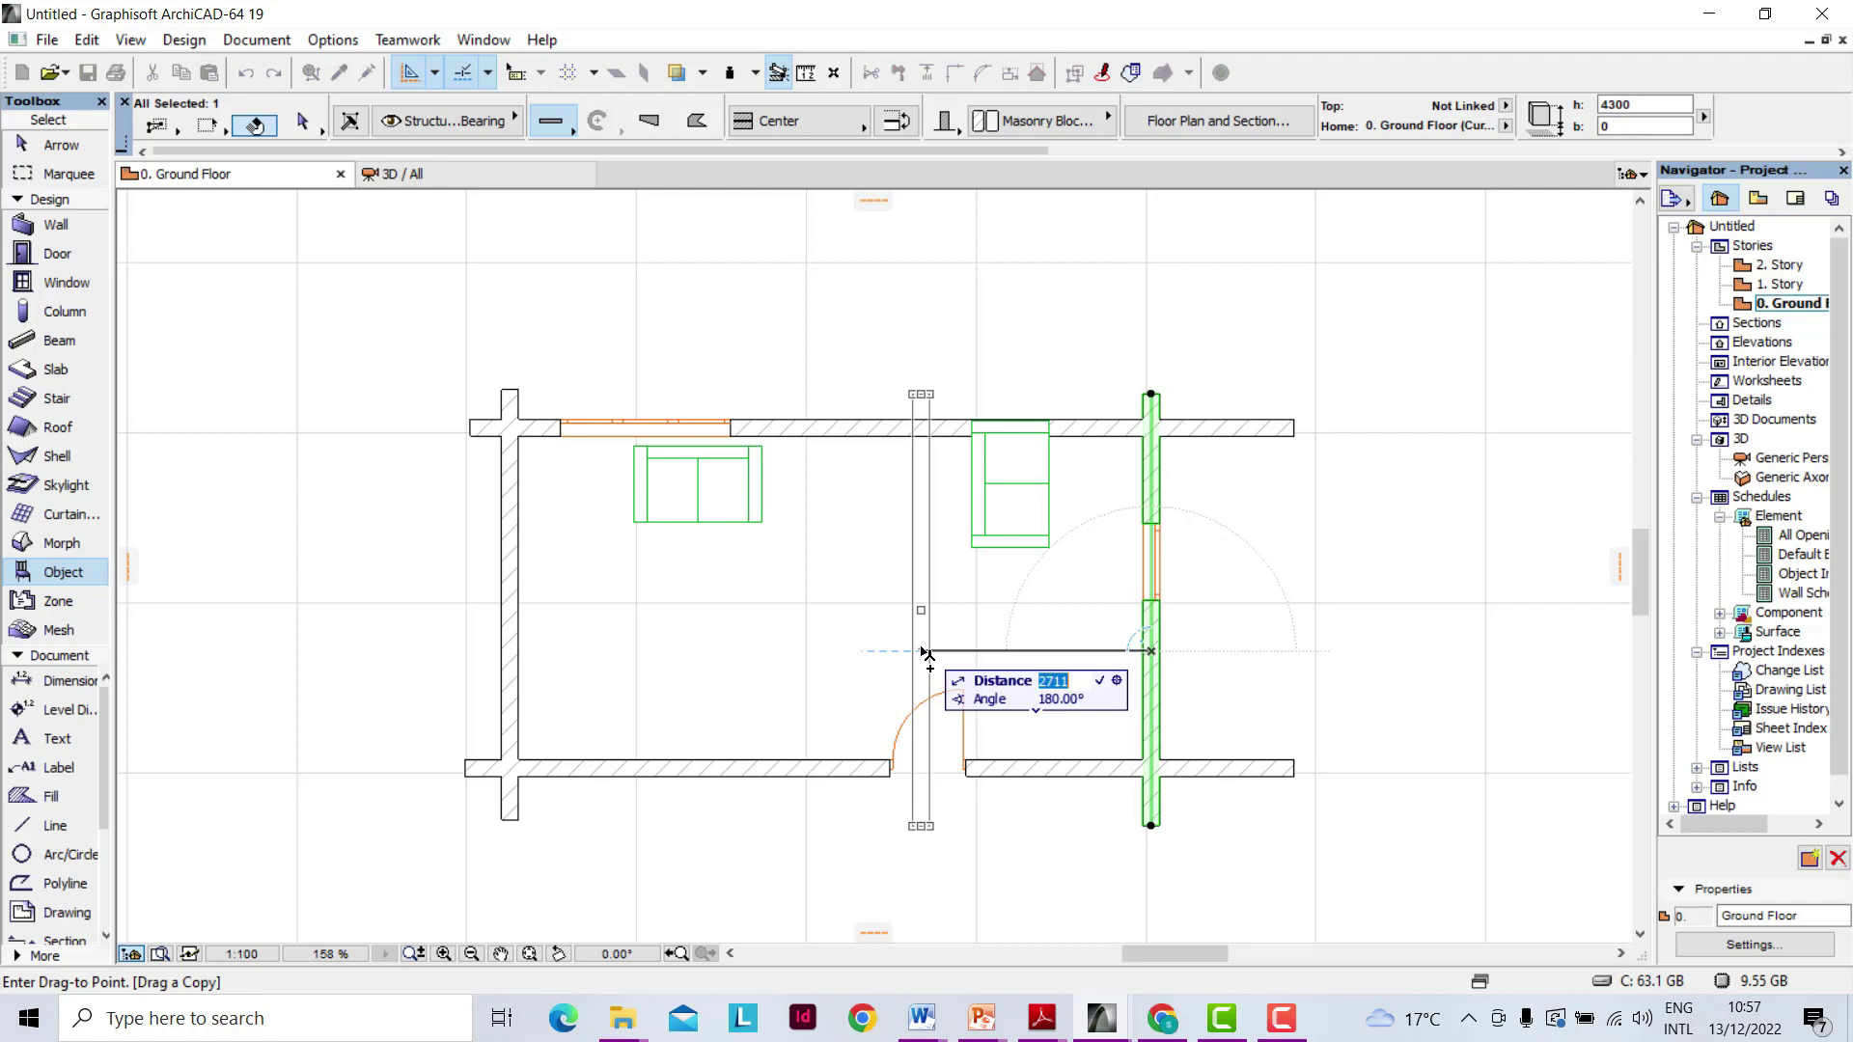
text(2000)
key(Return)
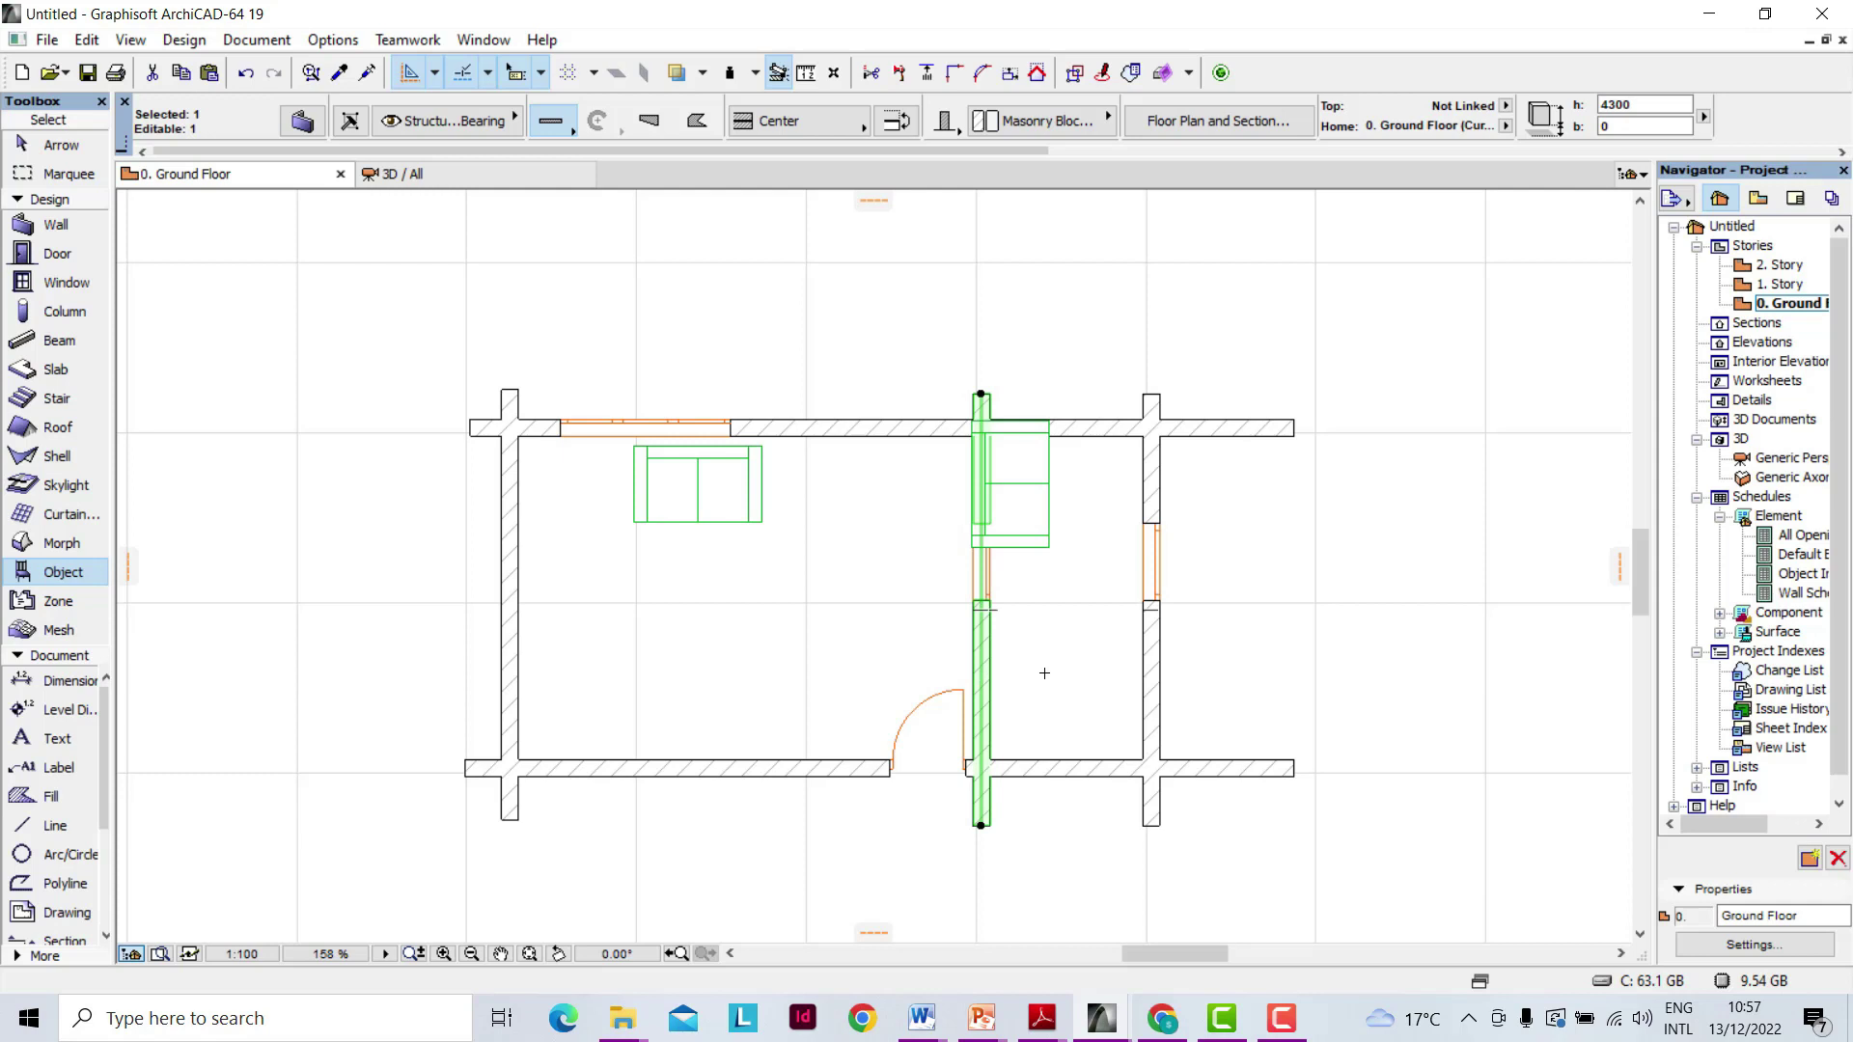
Rotate a copy of the upright sofa at the middle vertical wall 90° clockwise about its centre point.
key(Escape)
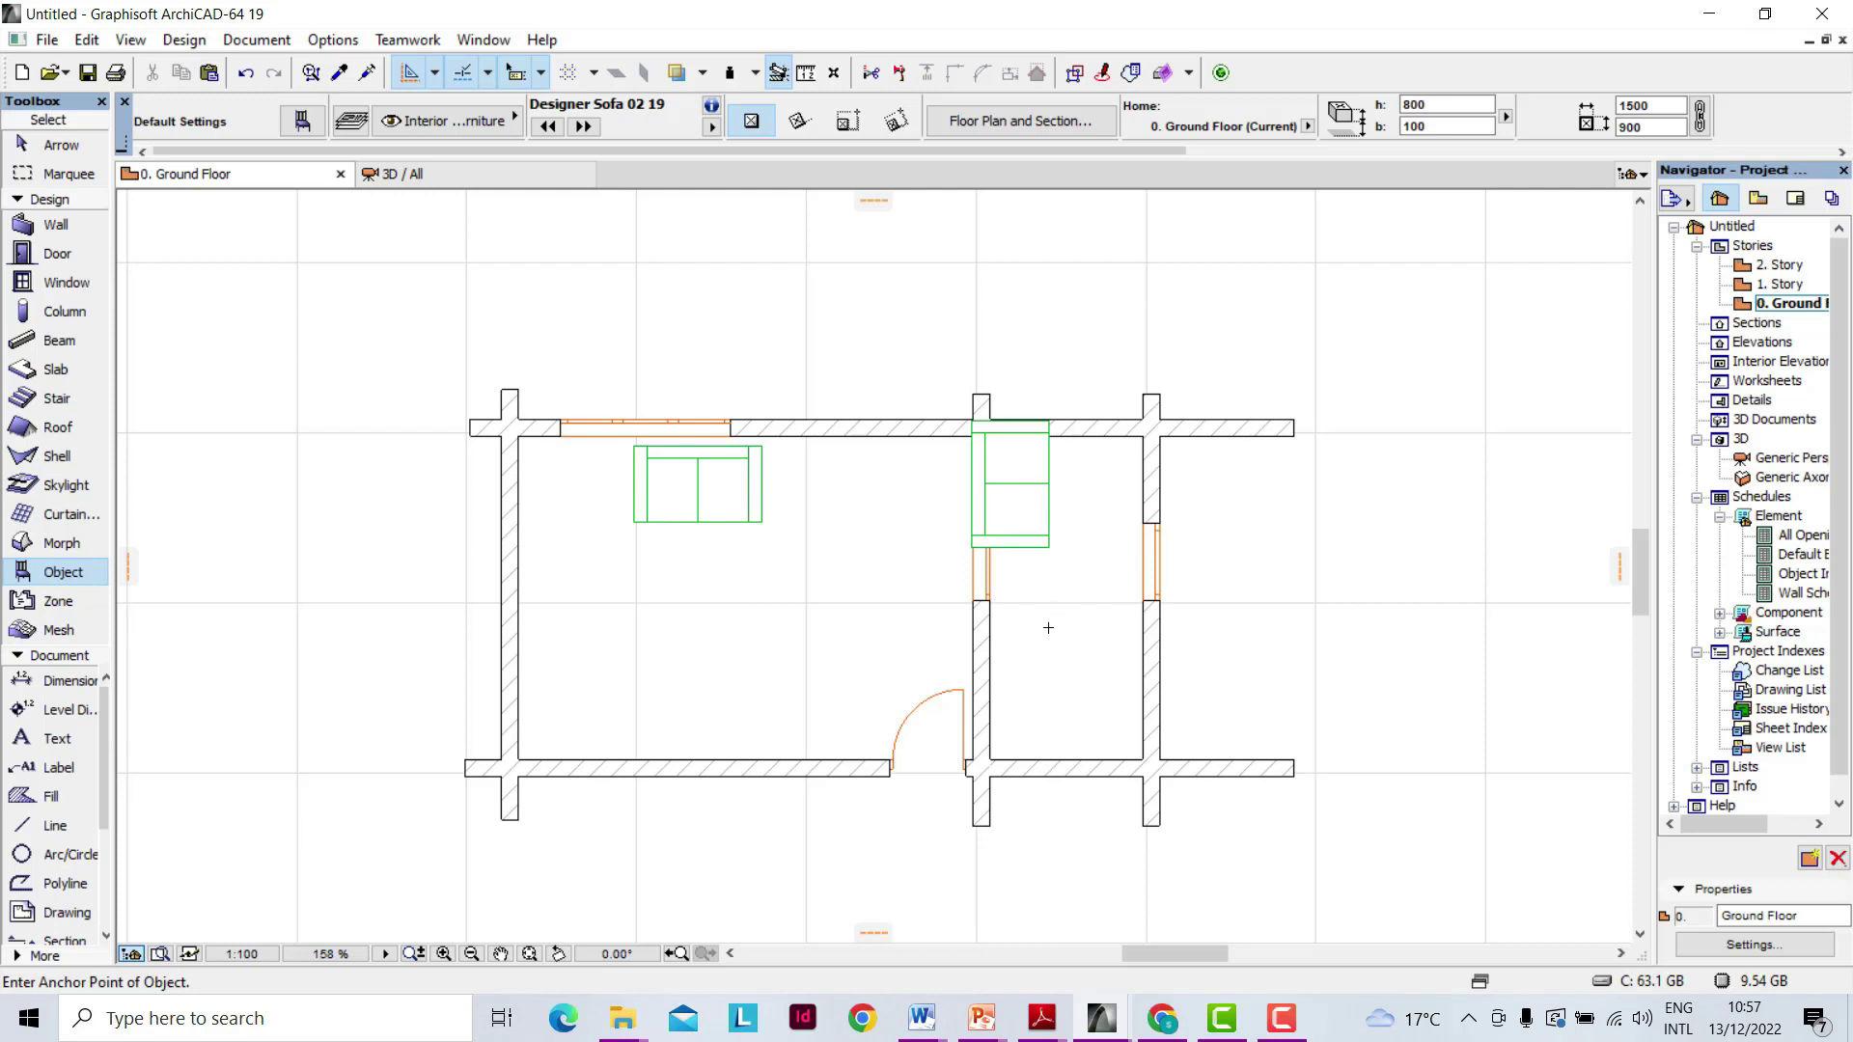
shift+click(1044, 537)
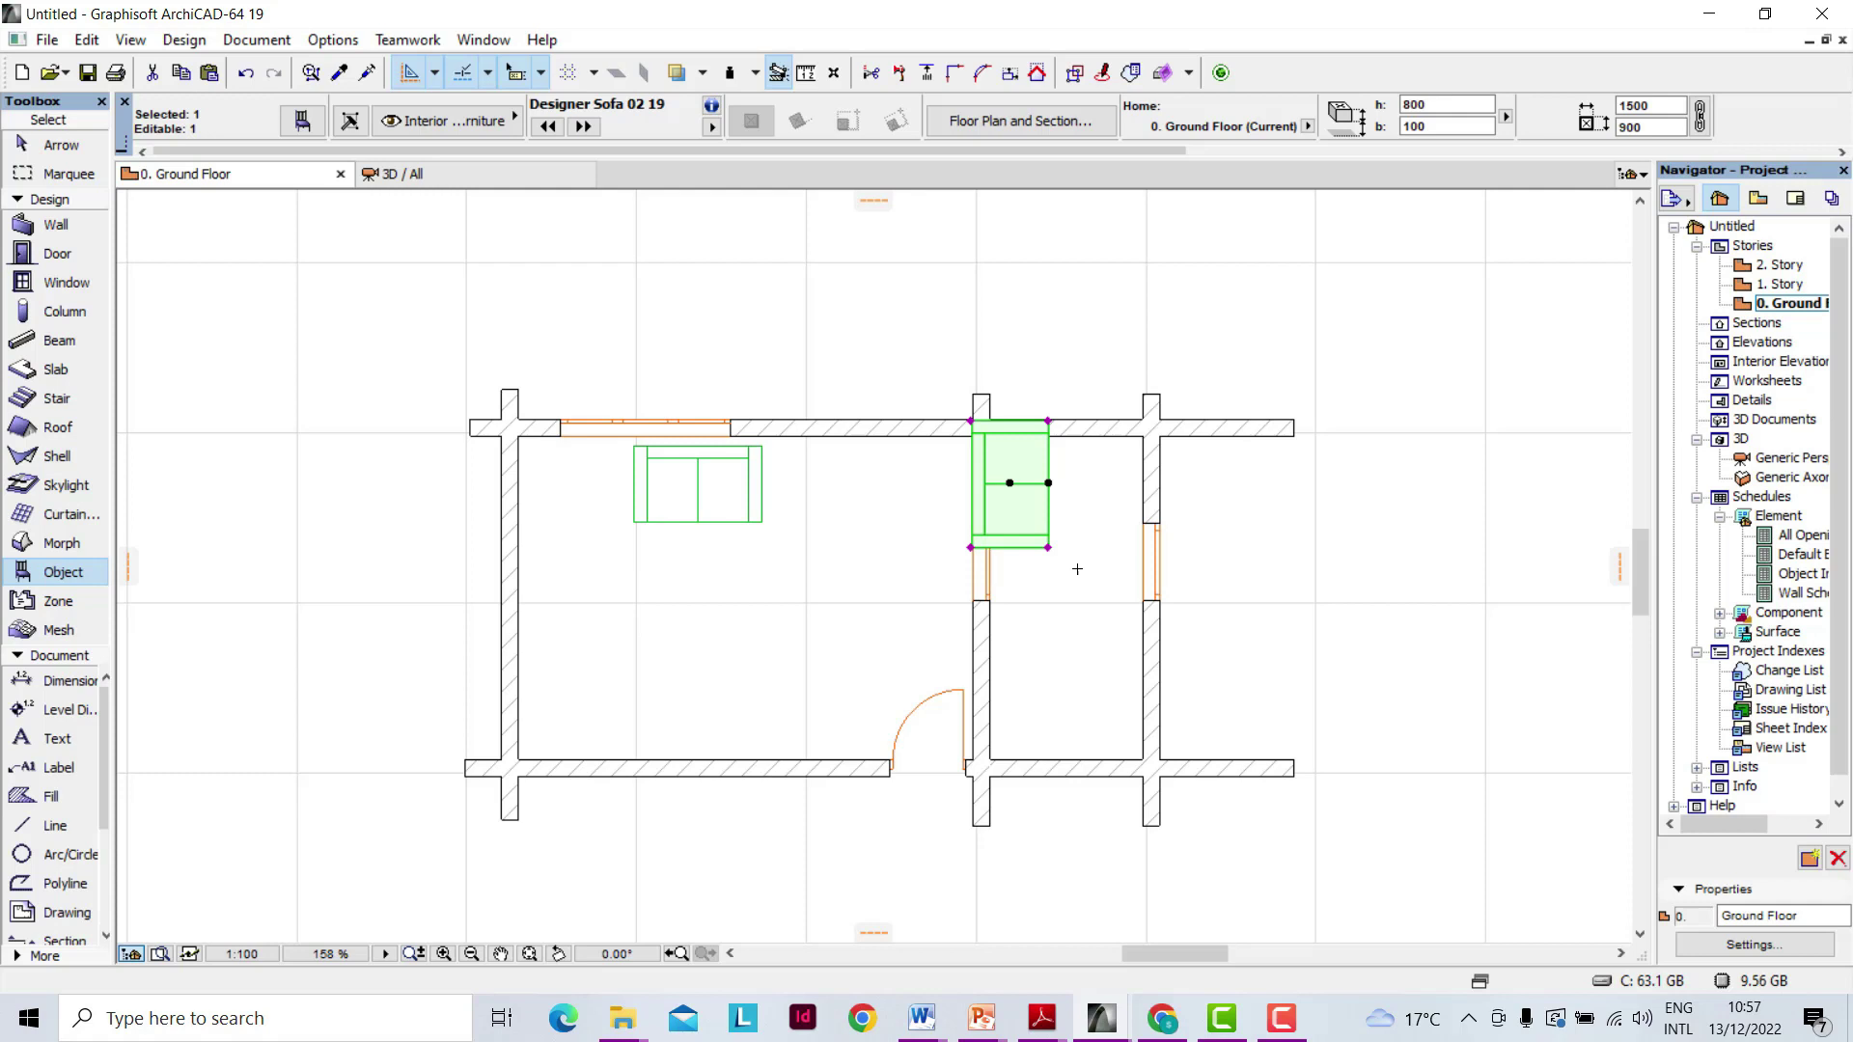
right_click(1065, 346)
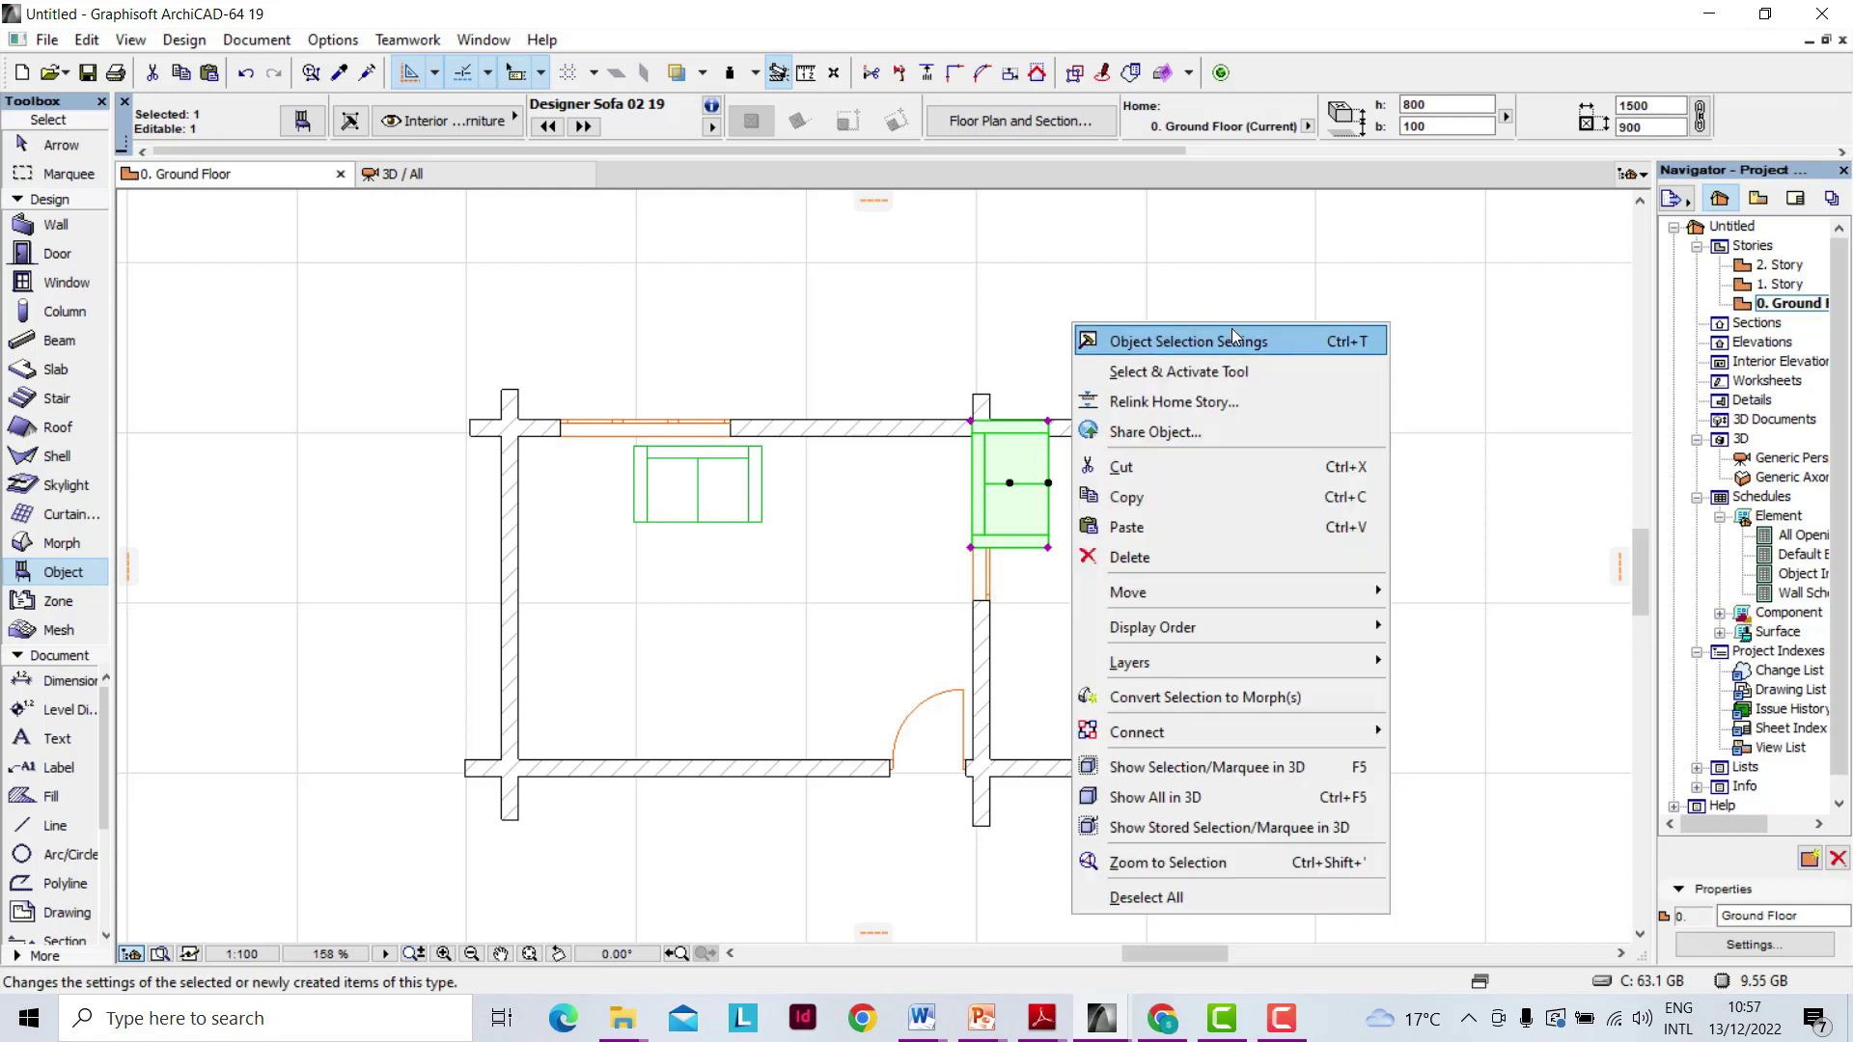
mouse_move(1230, 592)
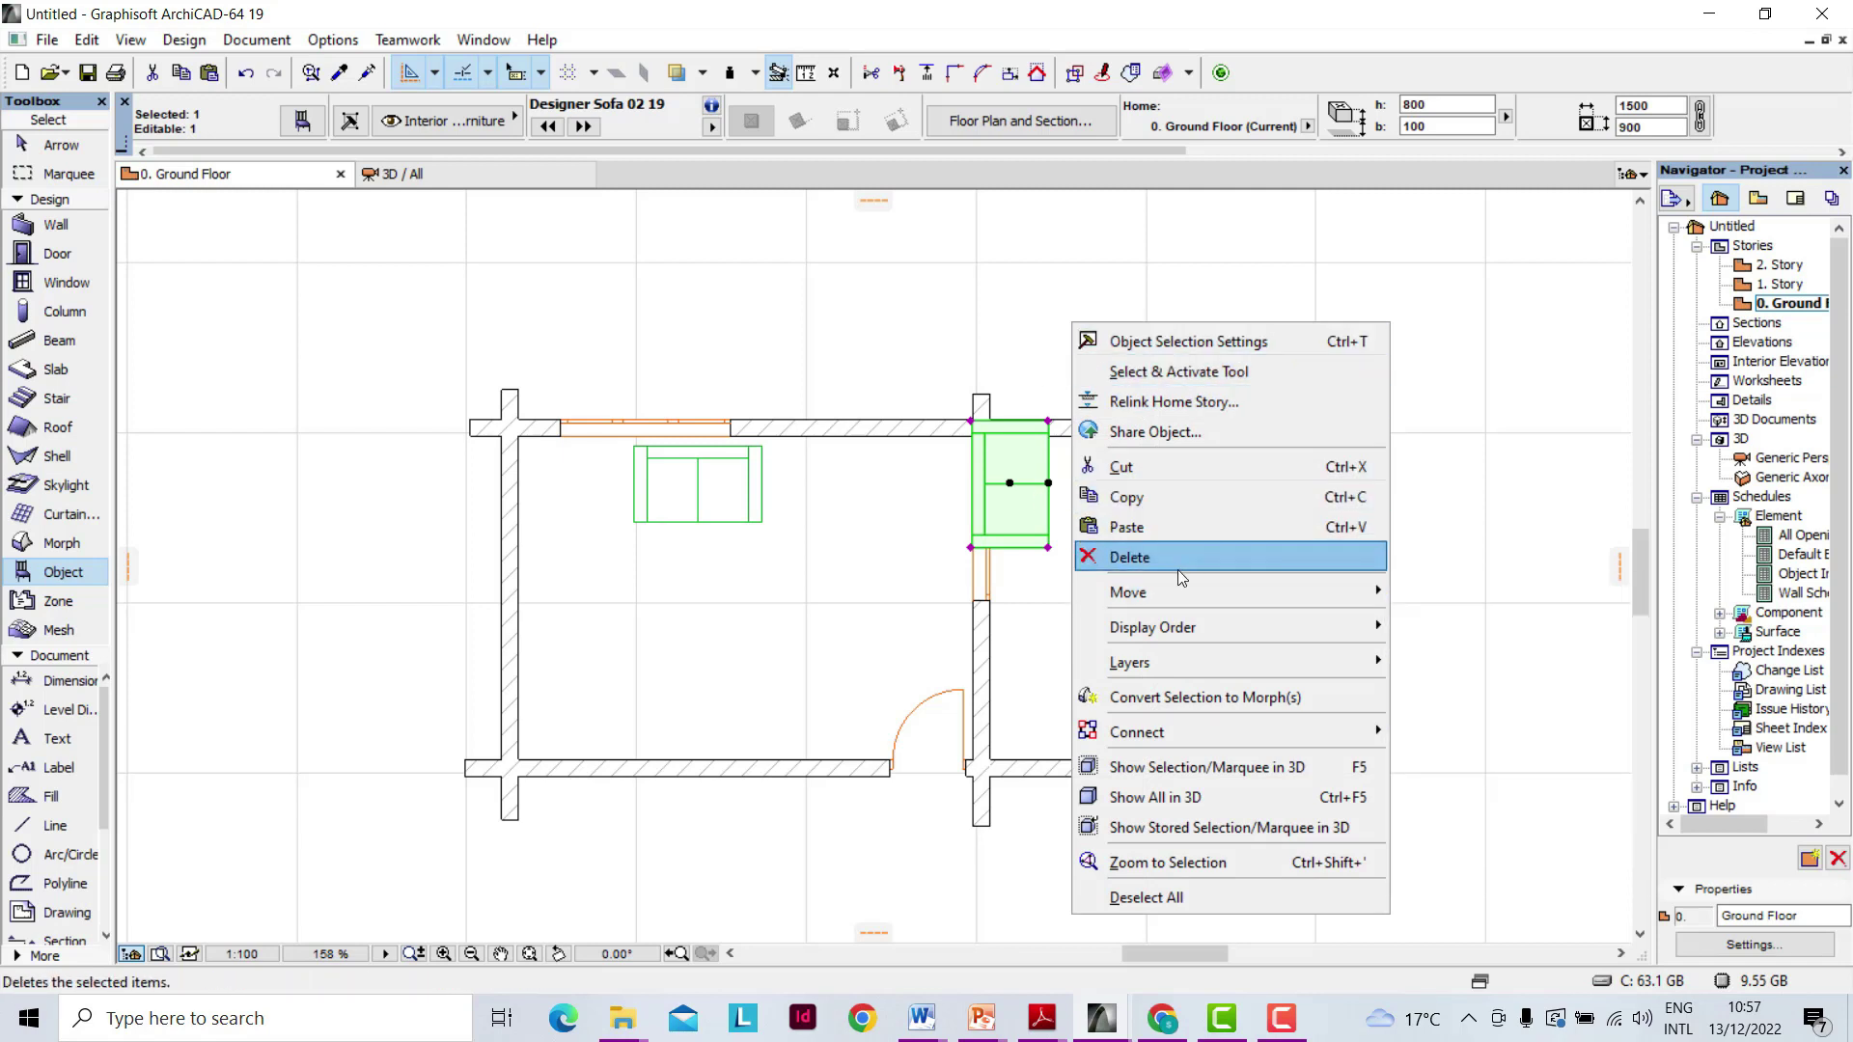
mouse_move(1169, 599)
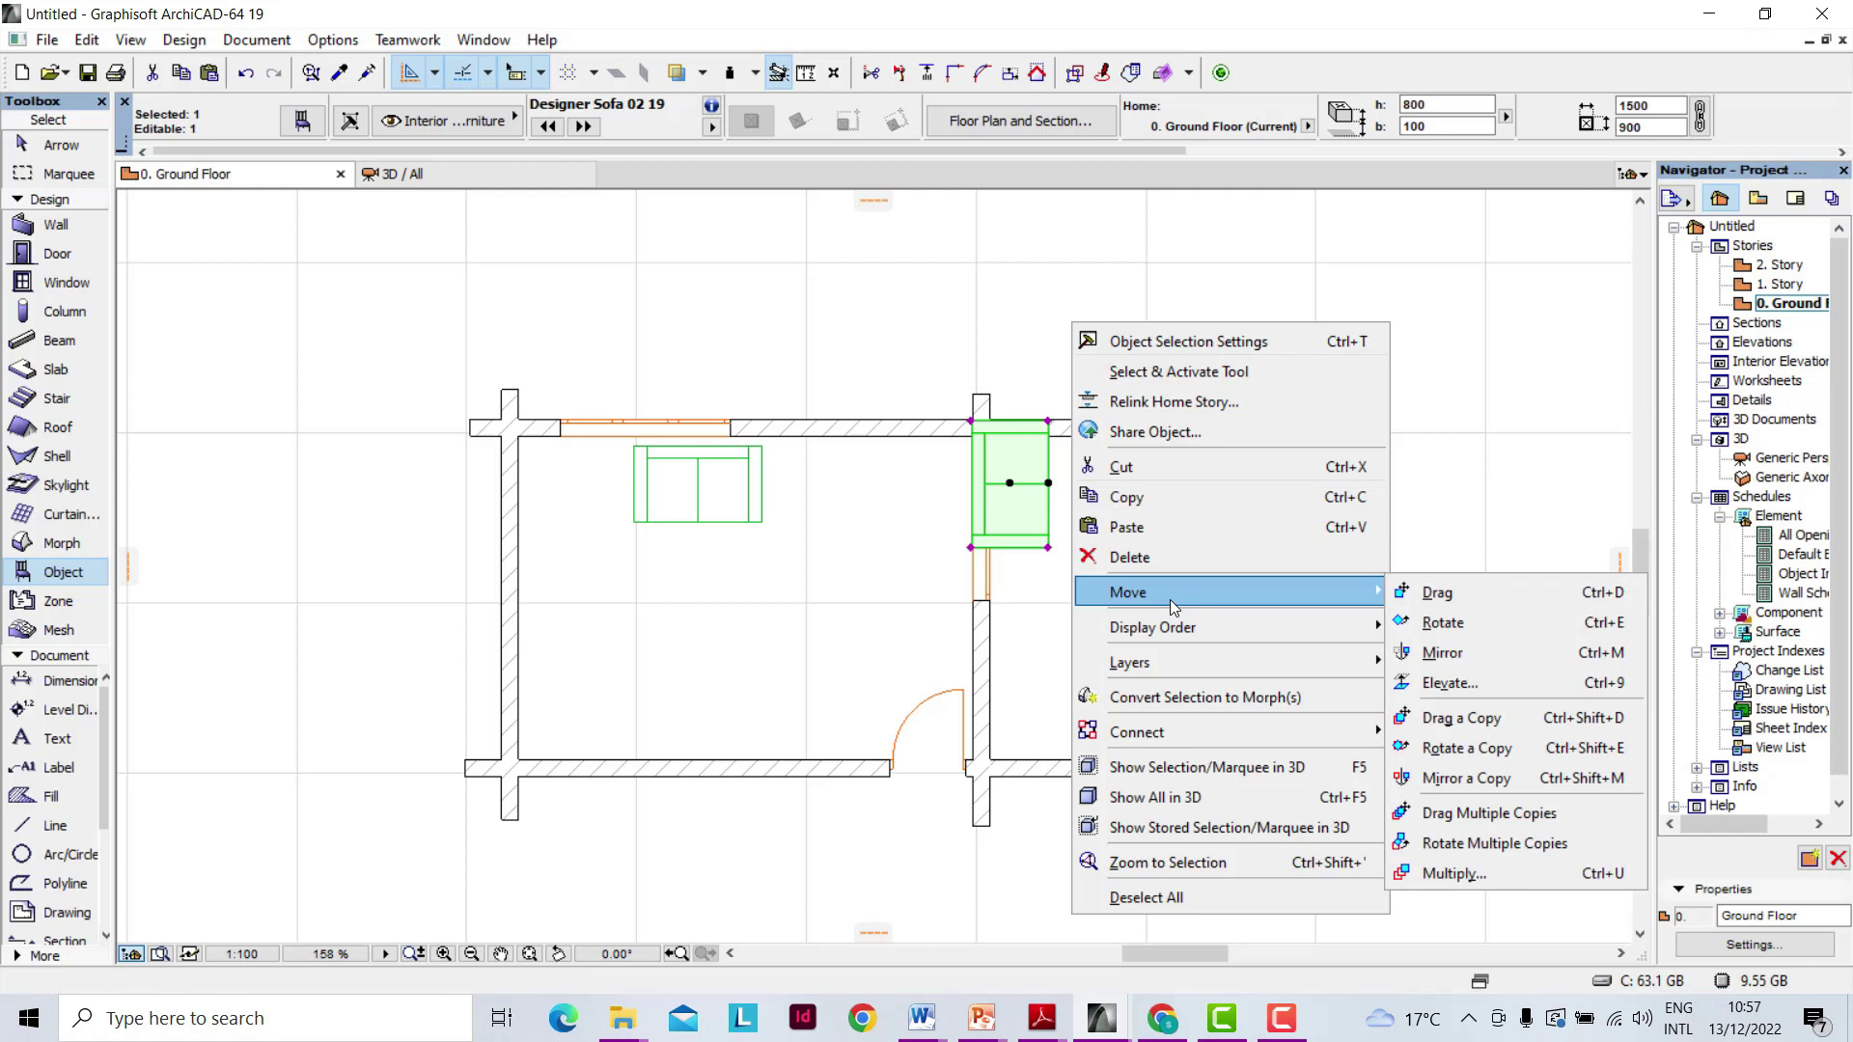
click(1457, 746)
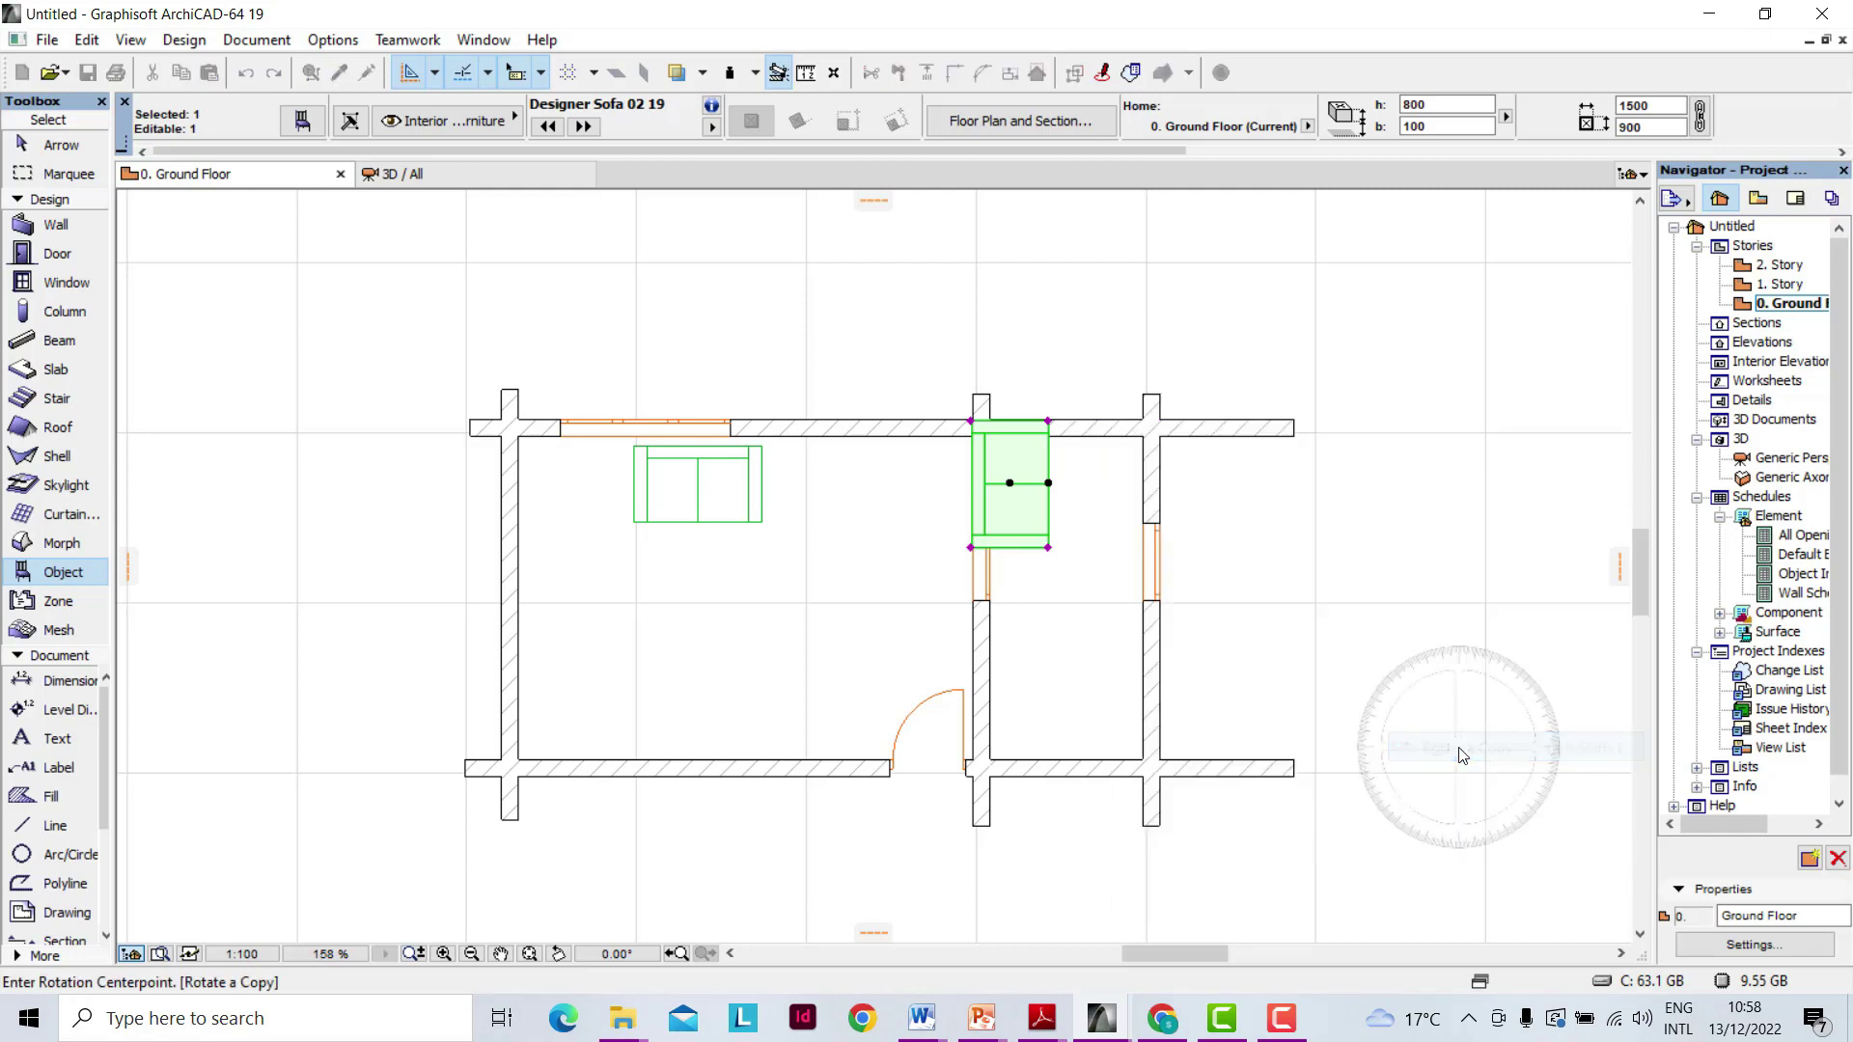
click(1009, 482)
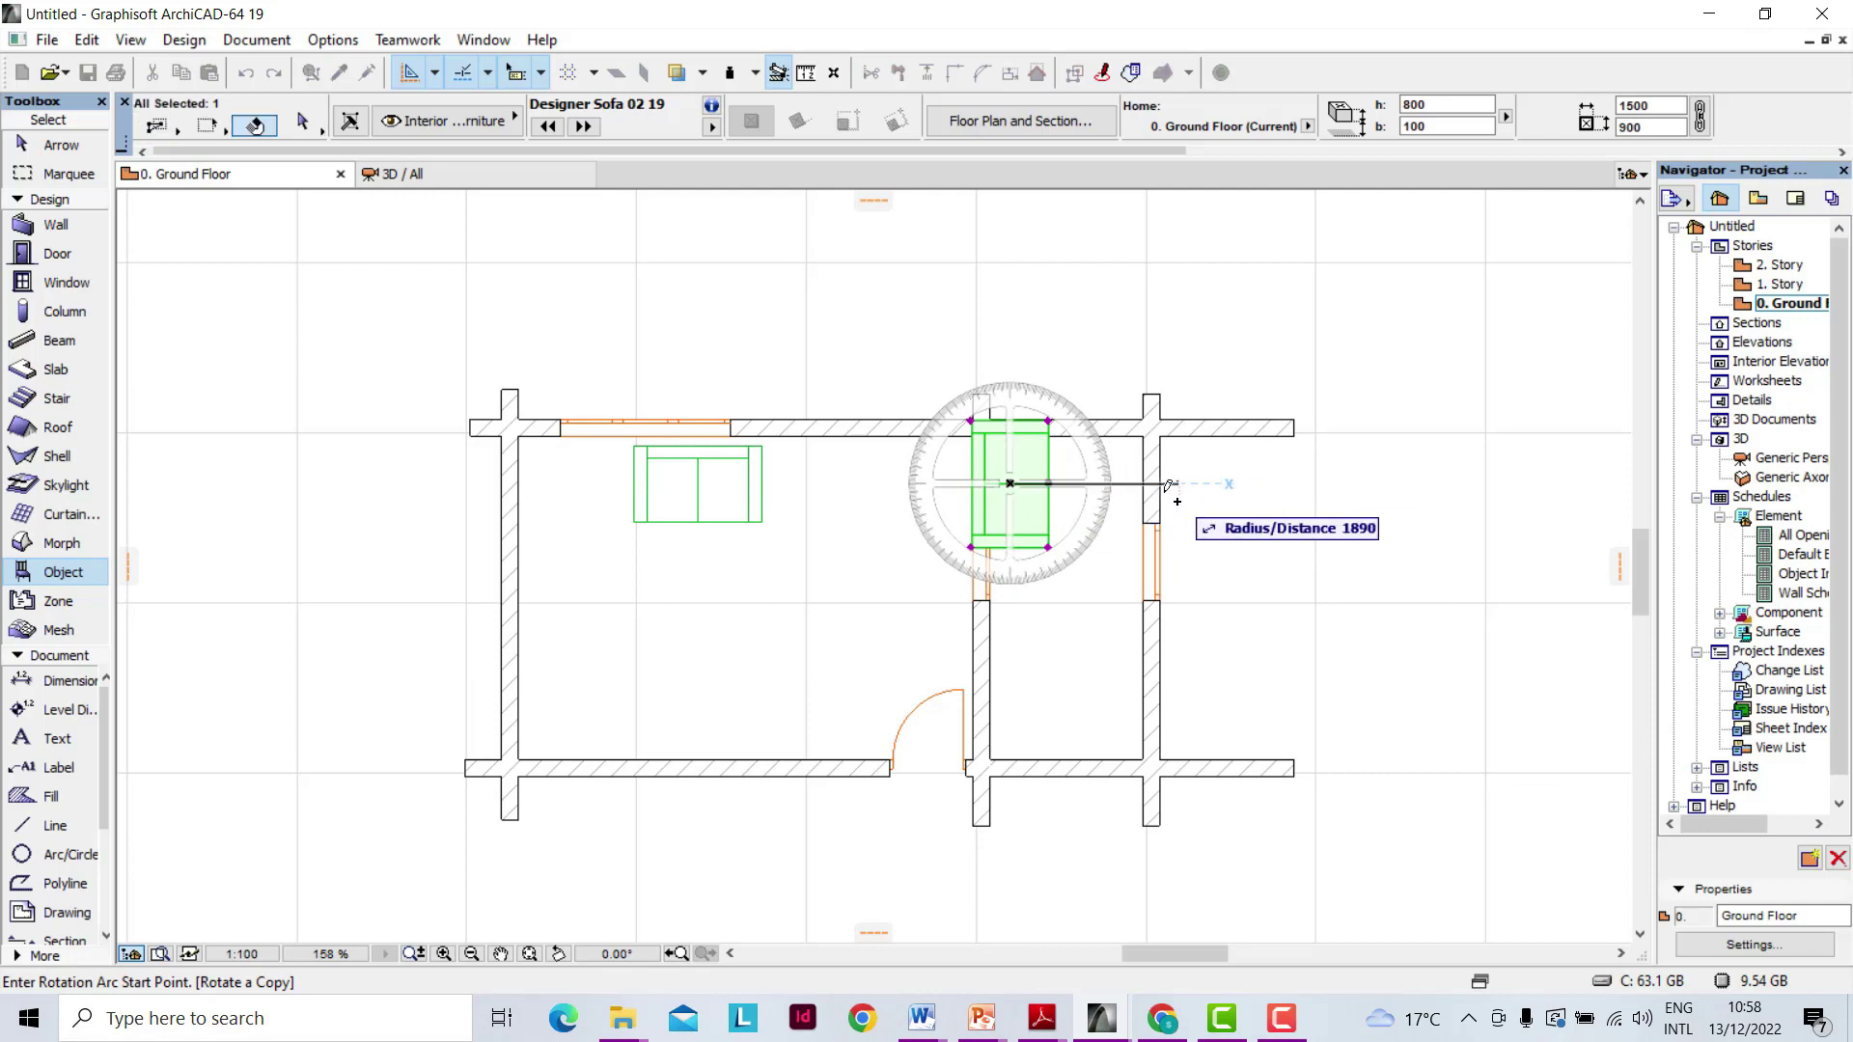
click(1136, 485)
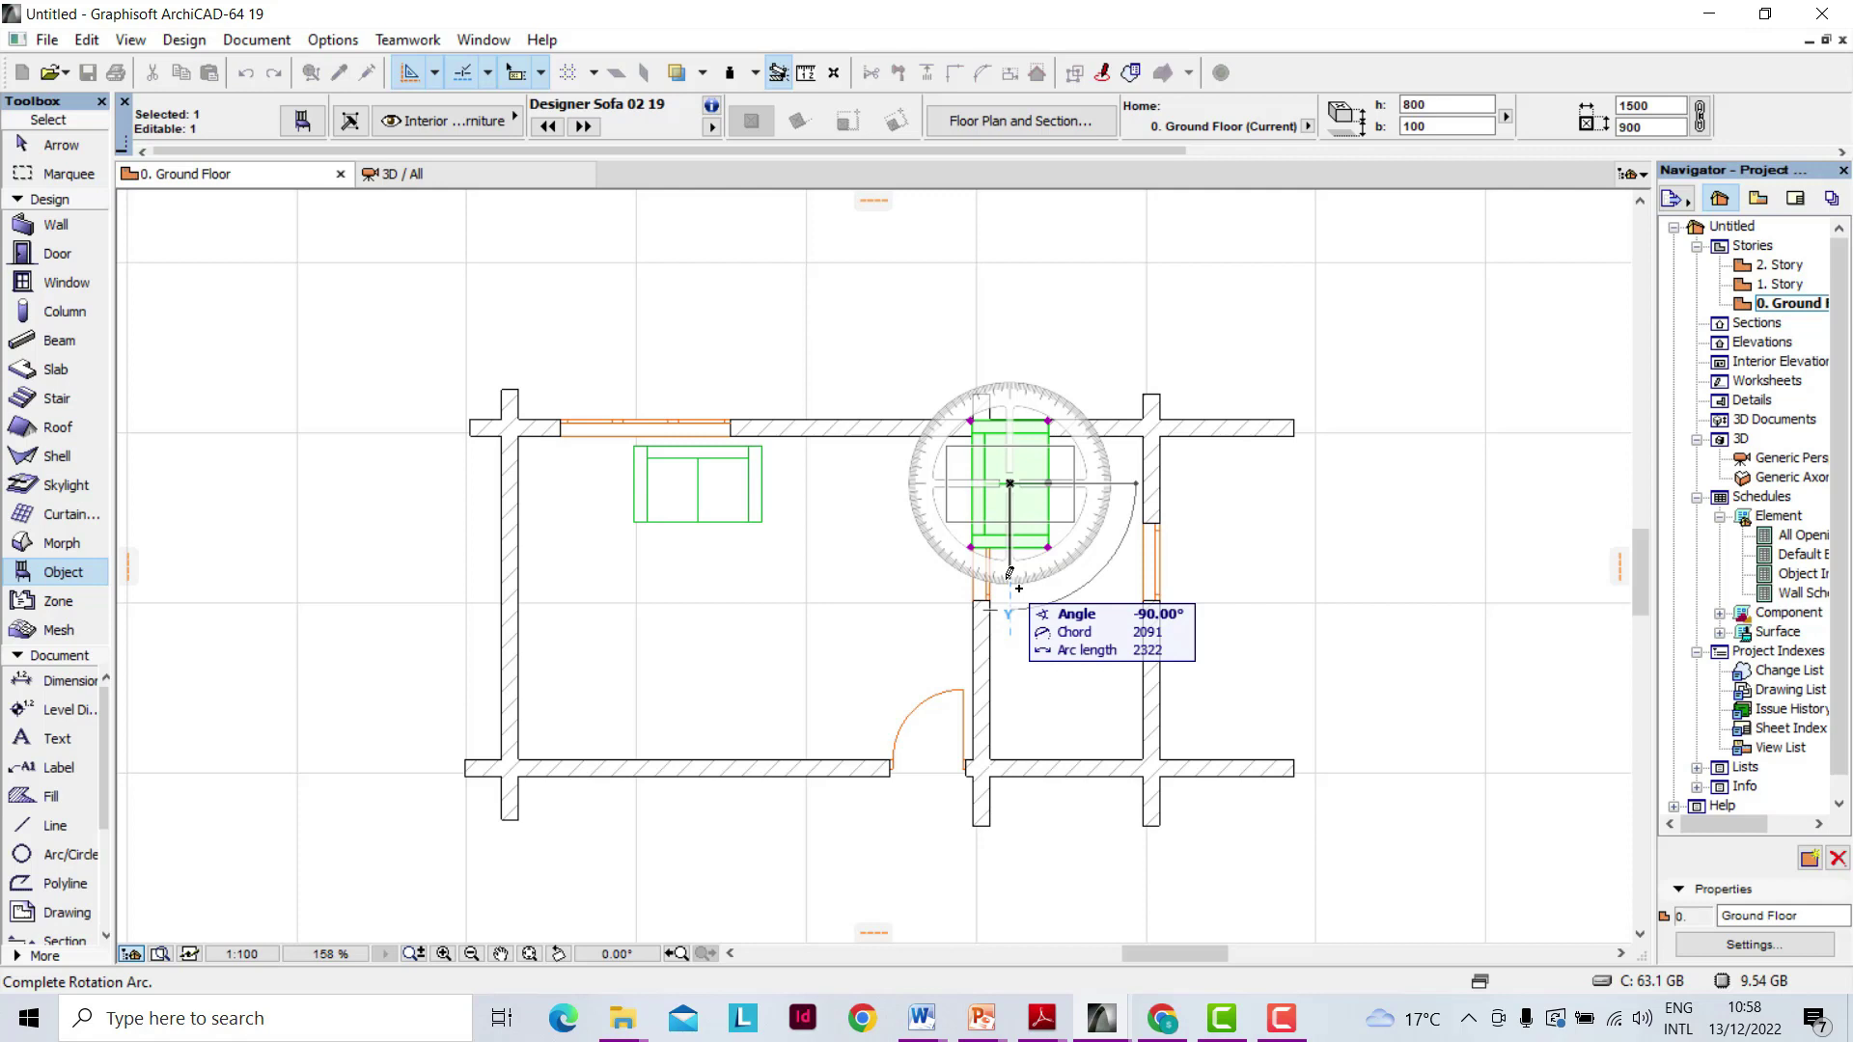
click(1015, 635)
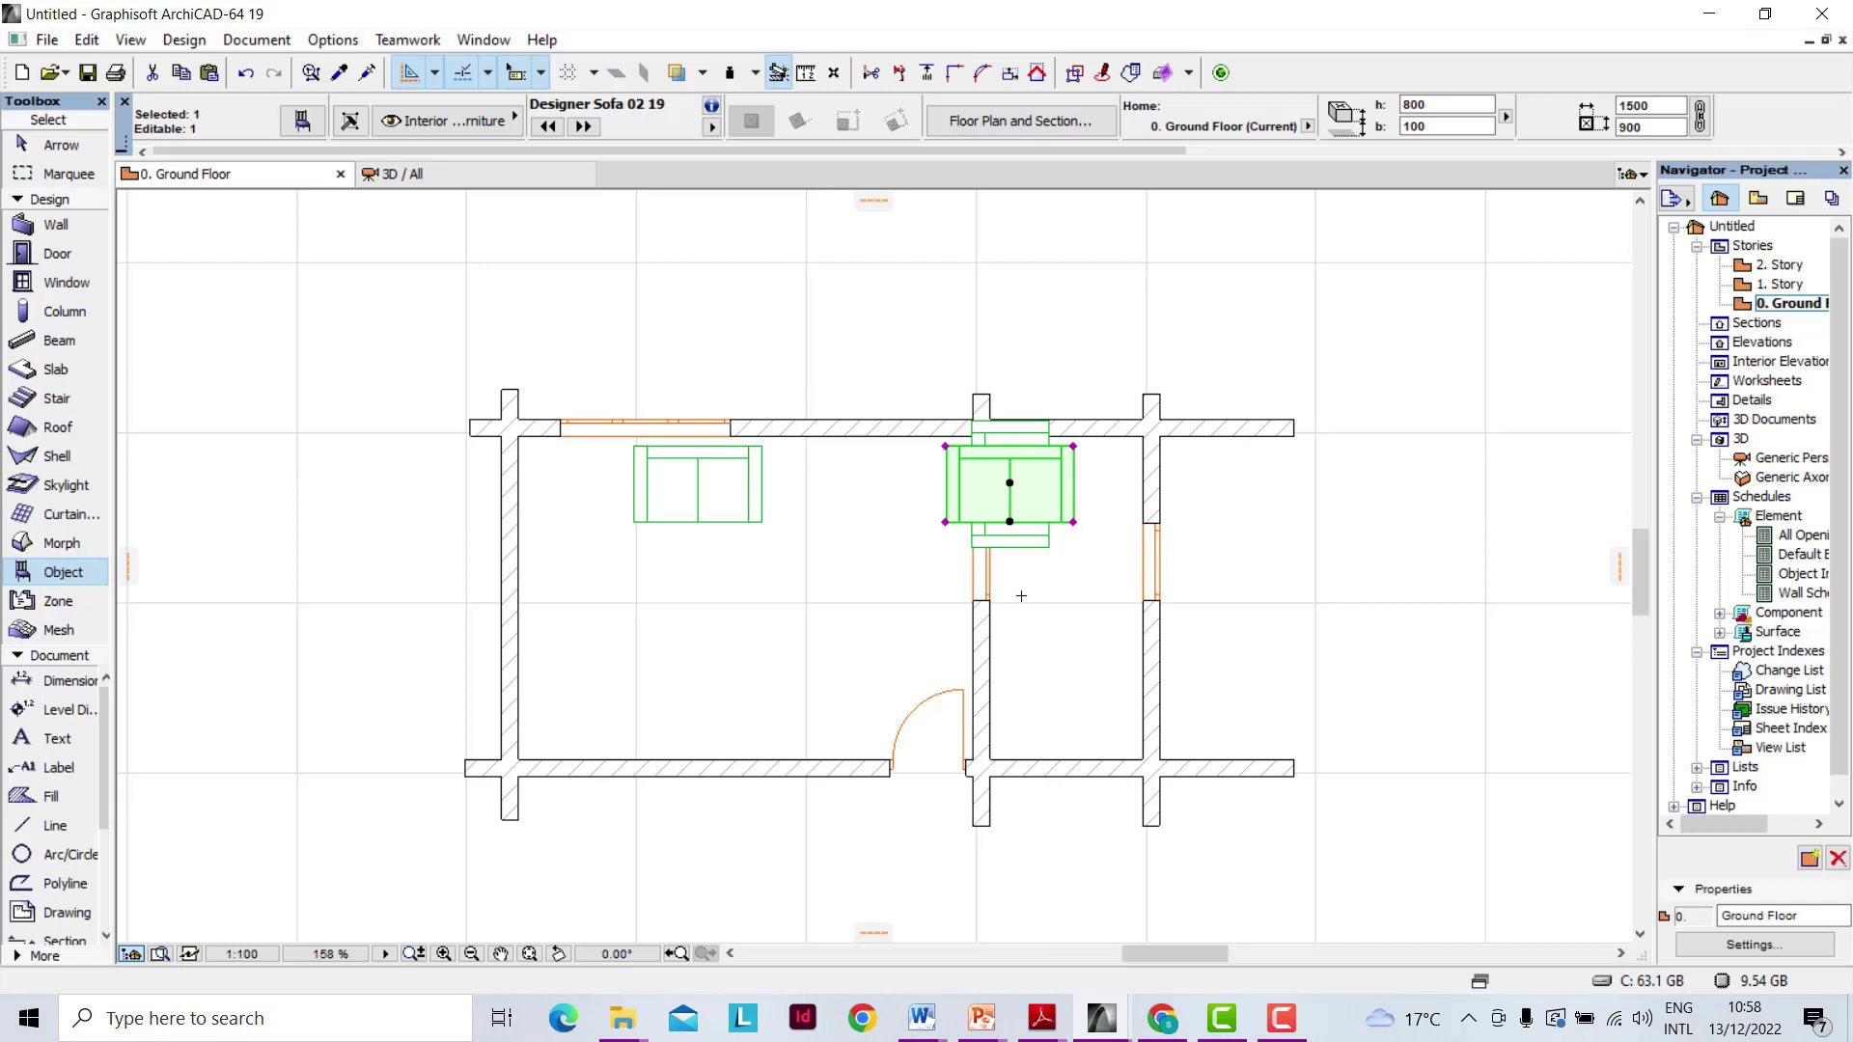
Move the rotated sofa copy horizontally to the left until it clears the upright sofa.
key(ctrl+d)
click(1069, 506)
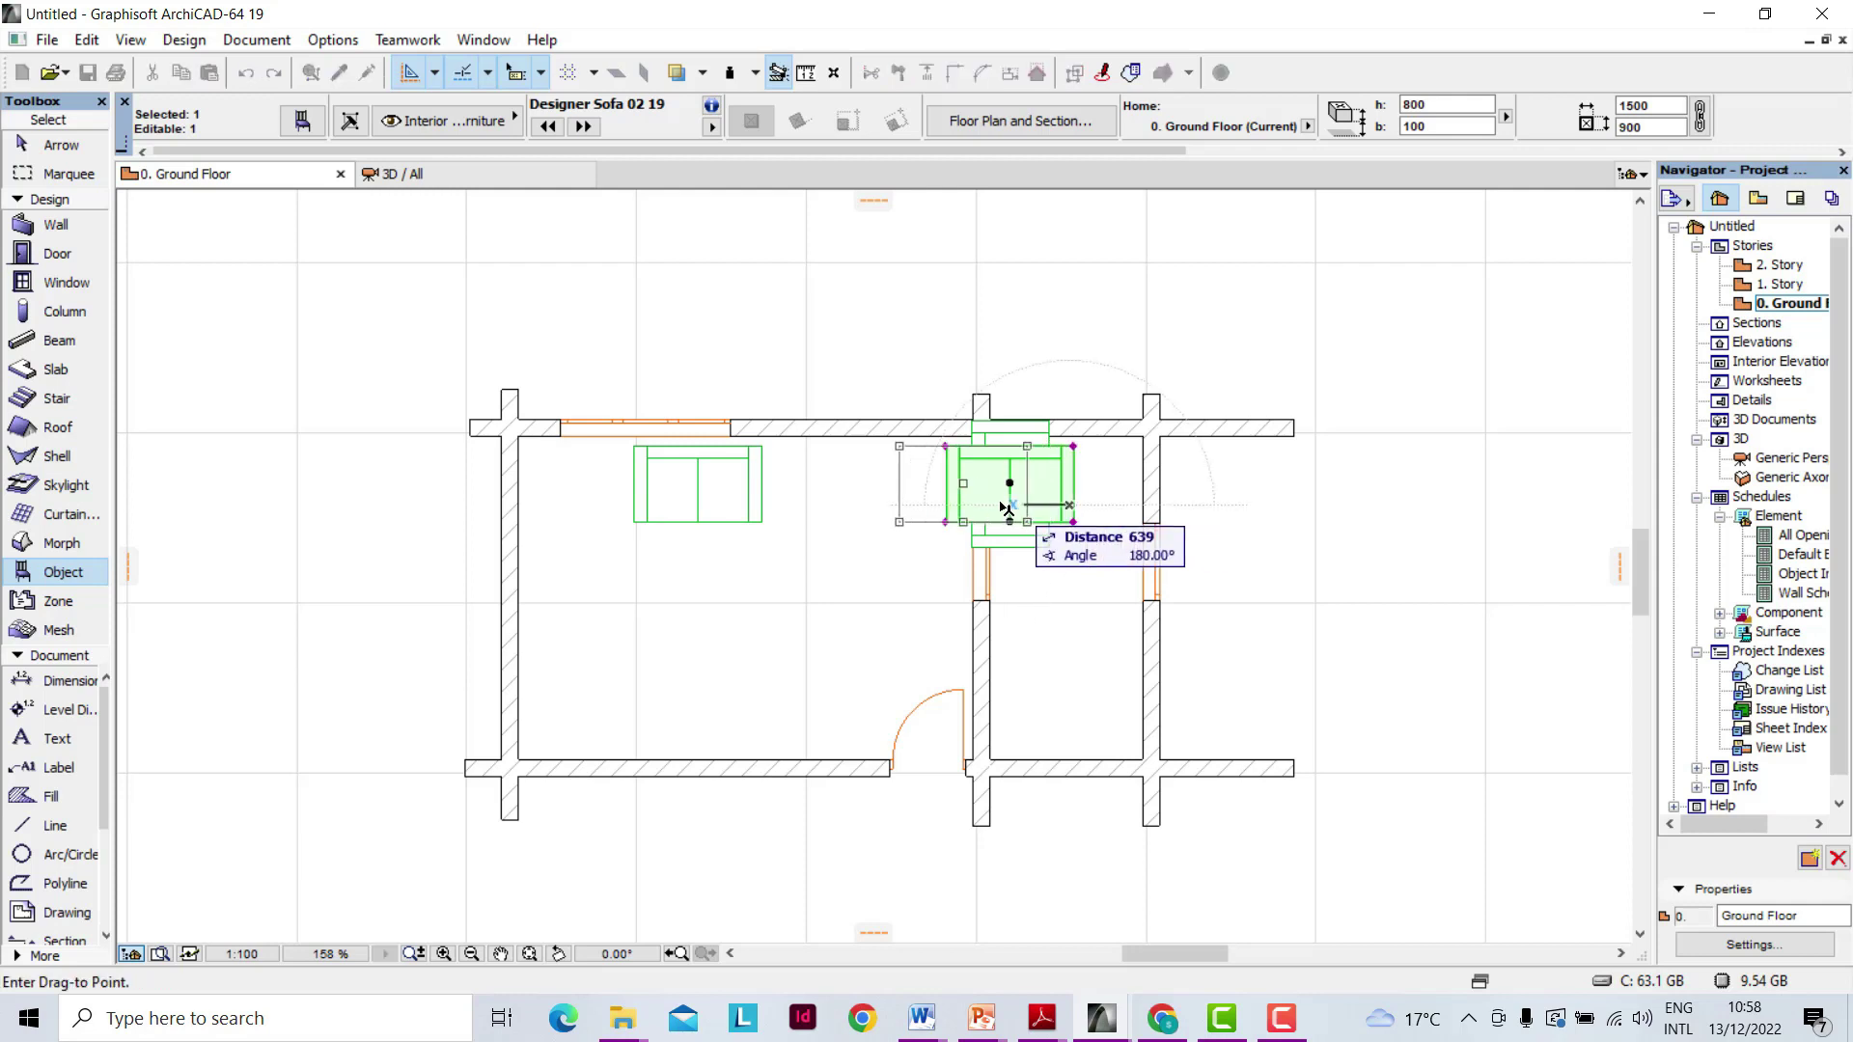
click(945, 506)
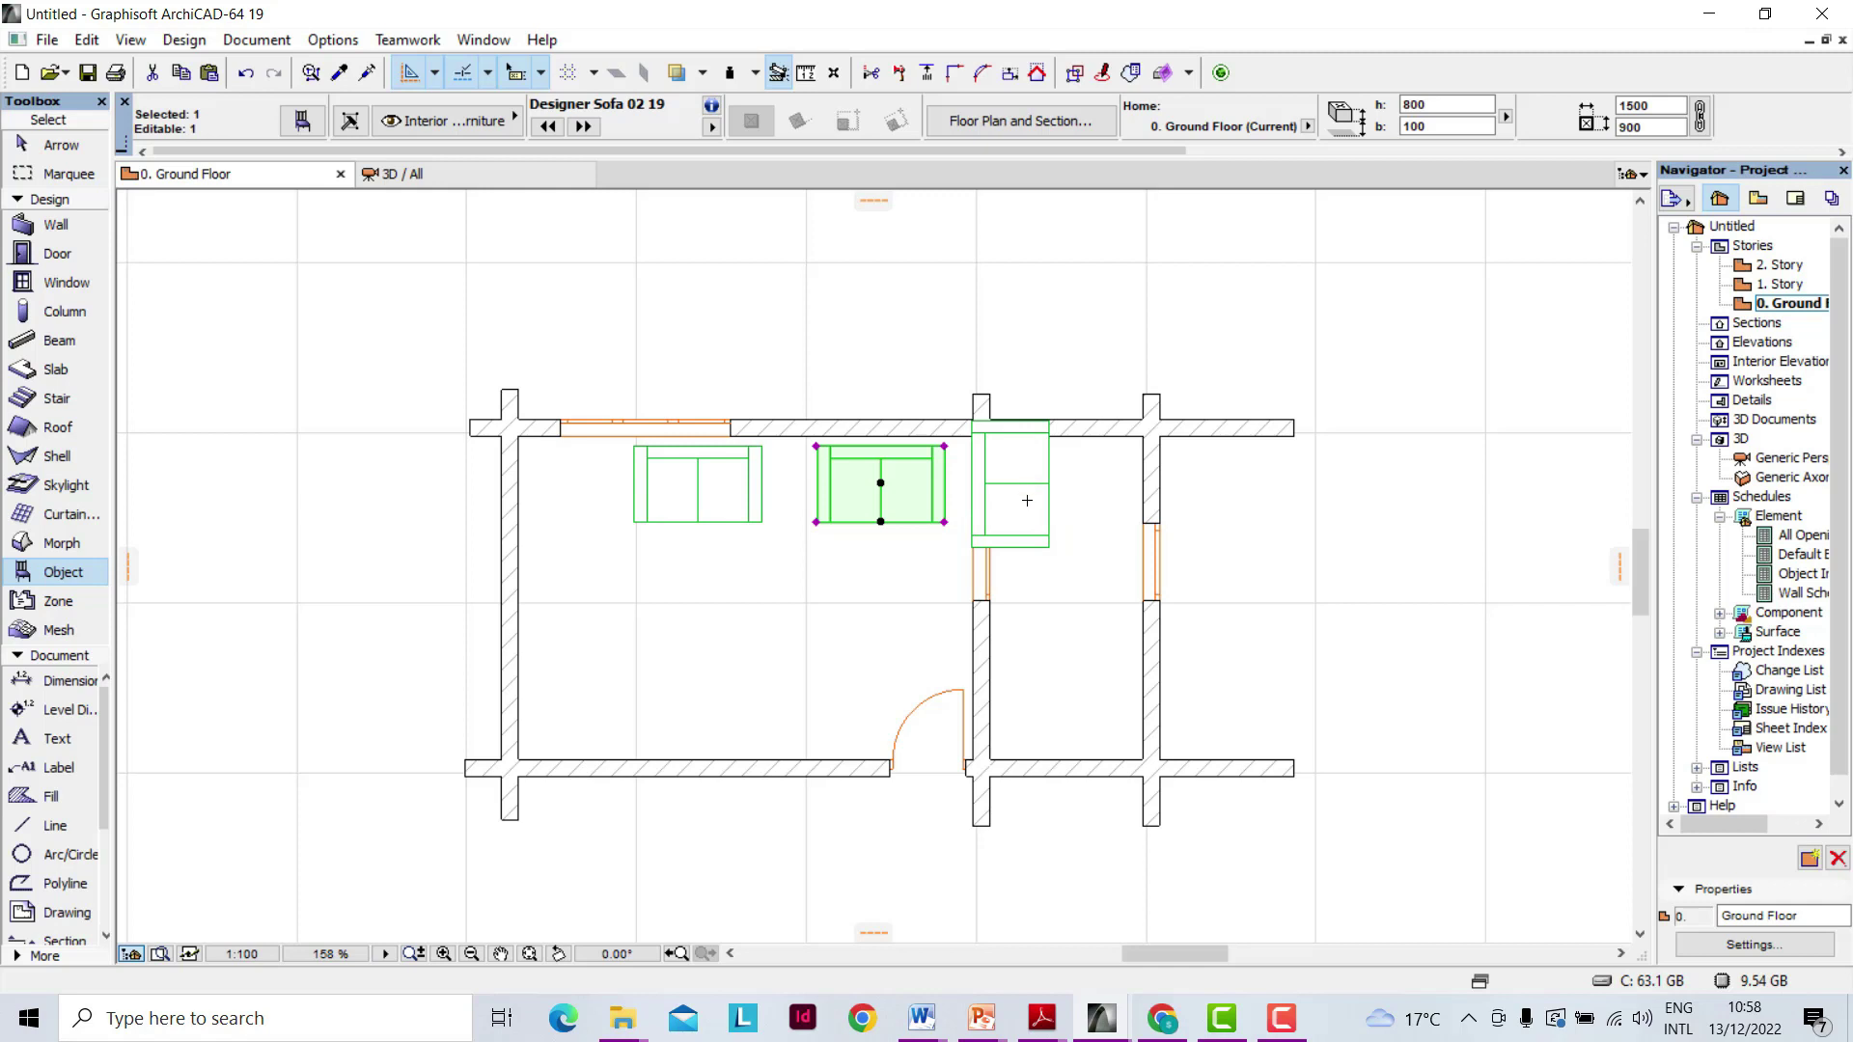
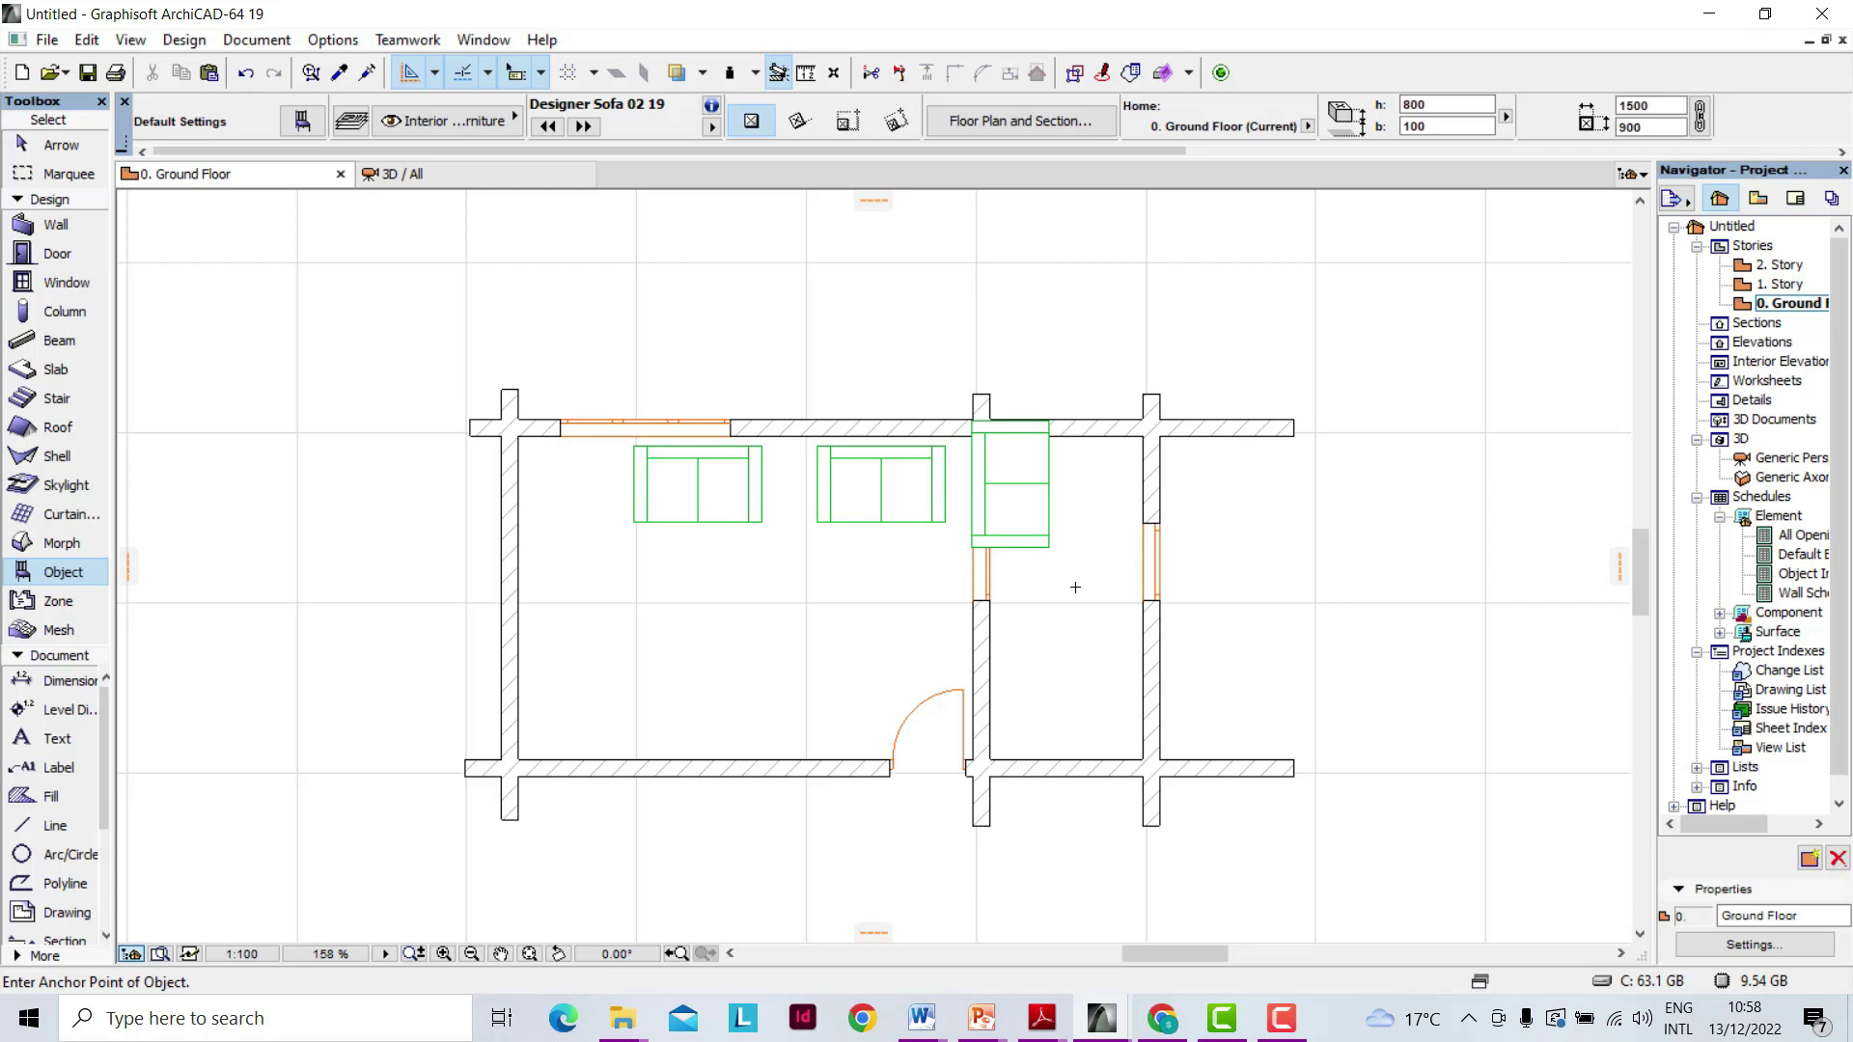
Mirror a copy of the left sofa across a horizontal axis below it, placing it near the lower wall.
shift+click(743, 522)
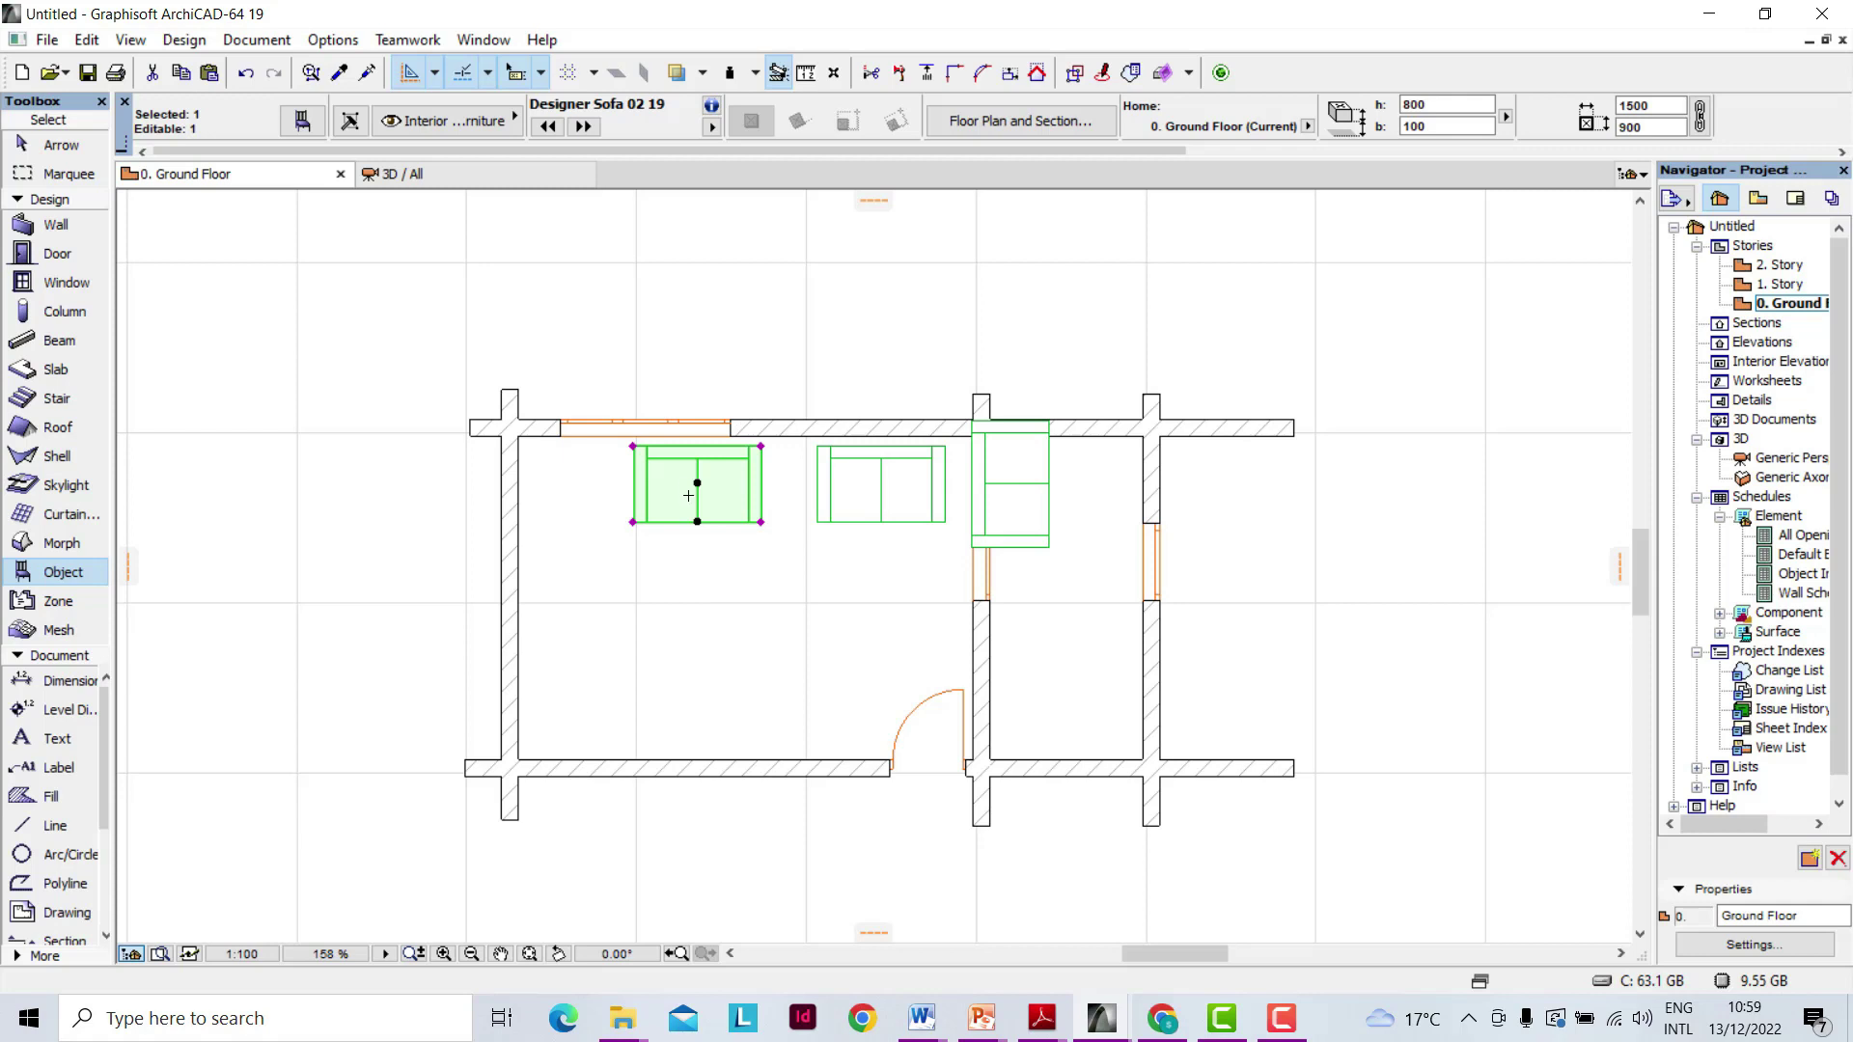
right_click(714, 294)
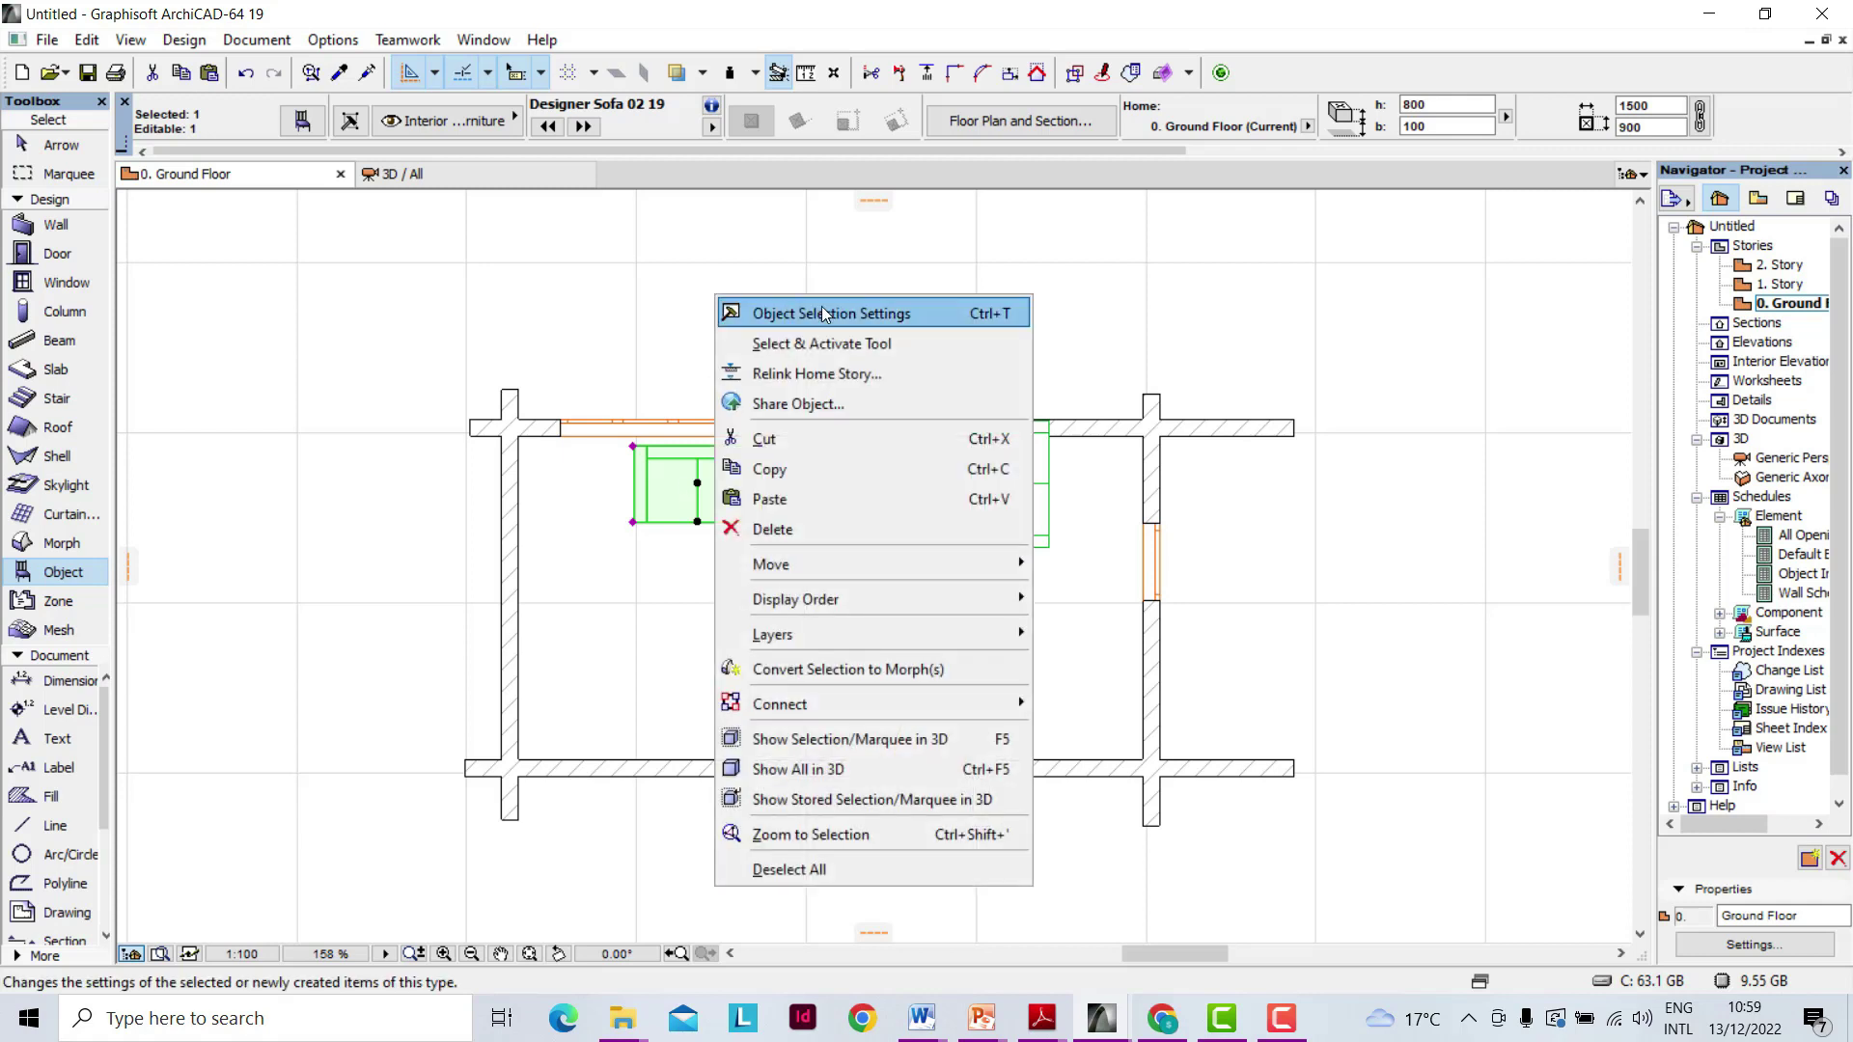
mouse_move(797, 567)
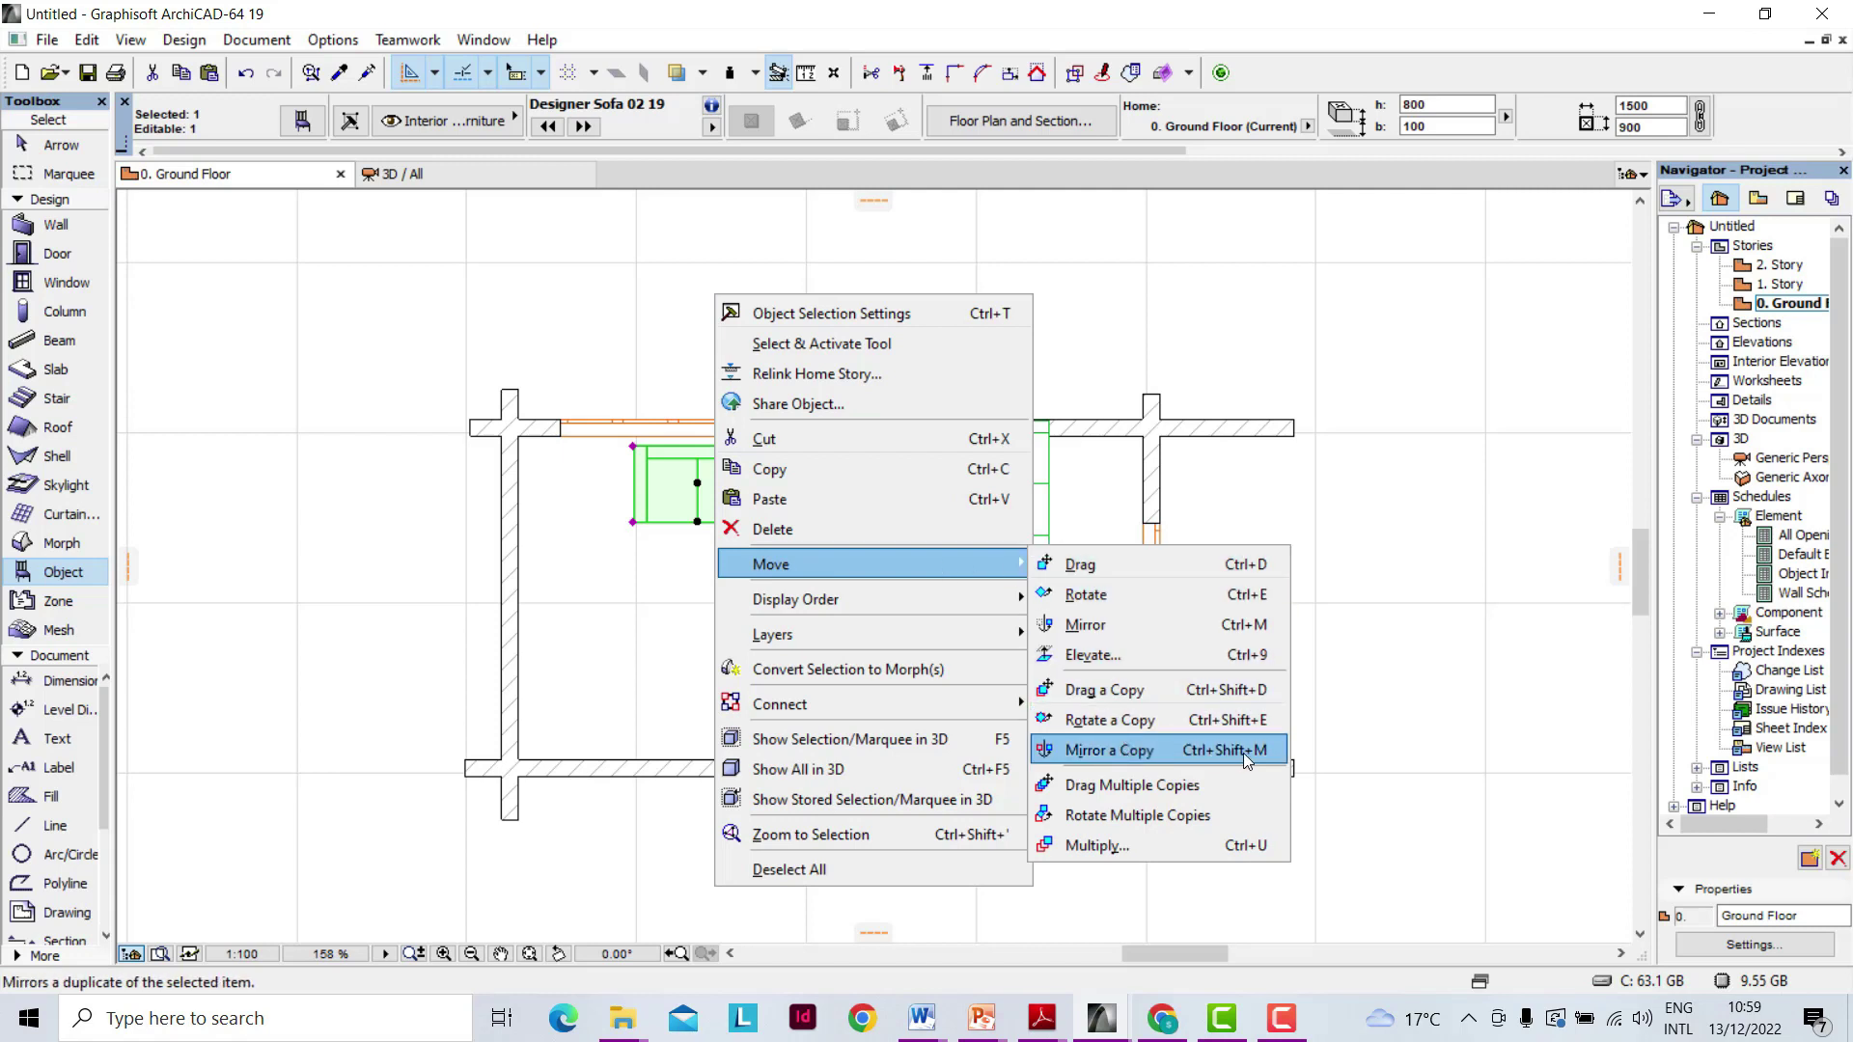
click(1120, 749)
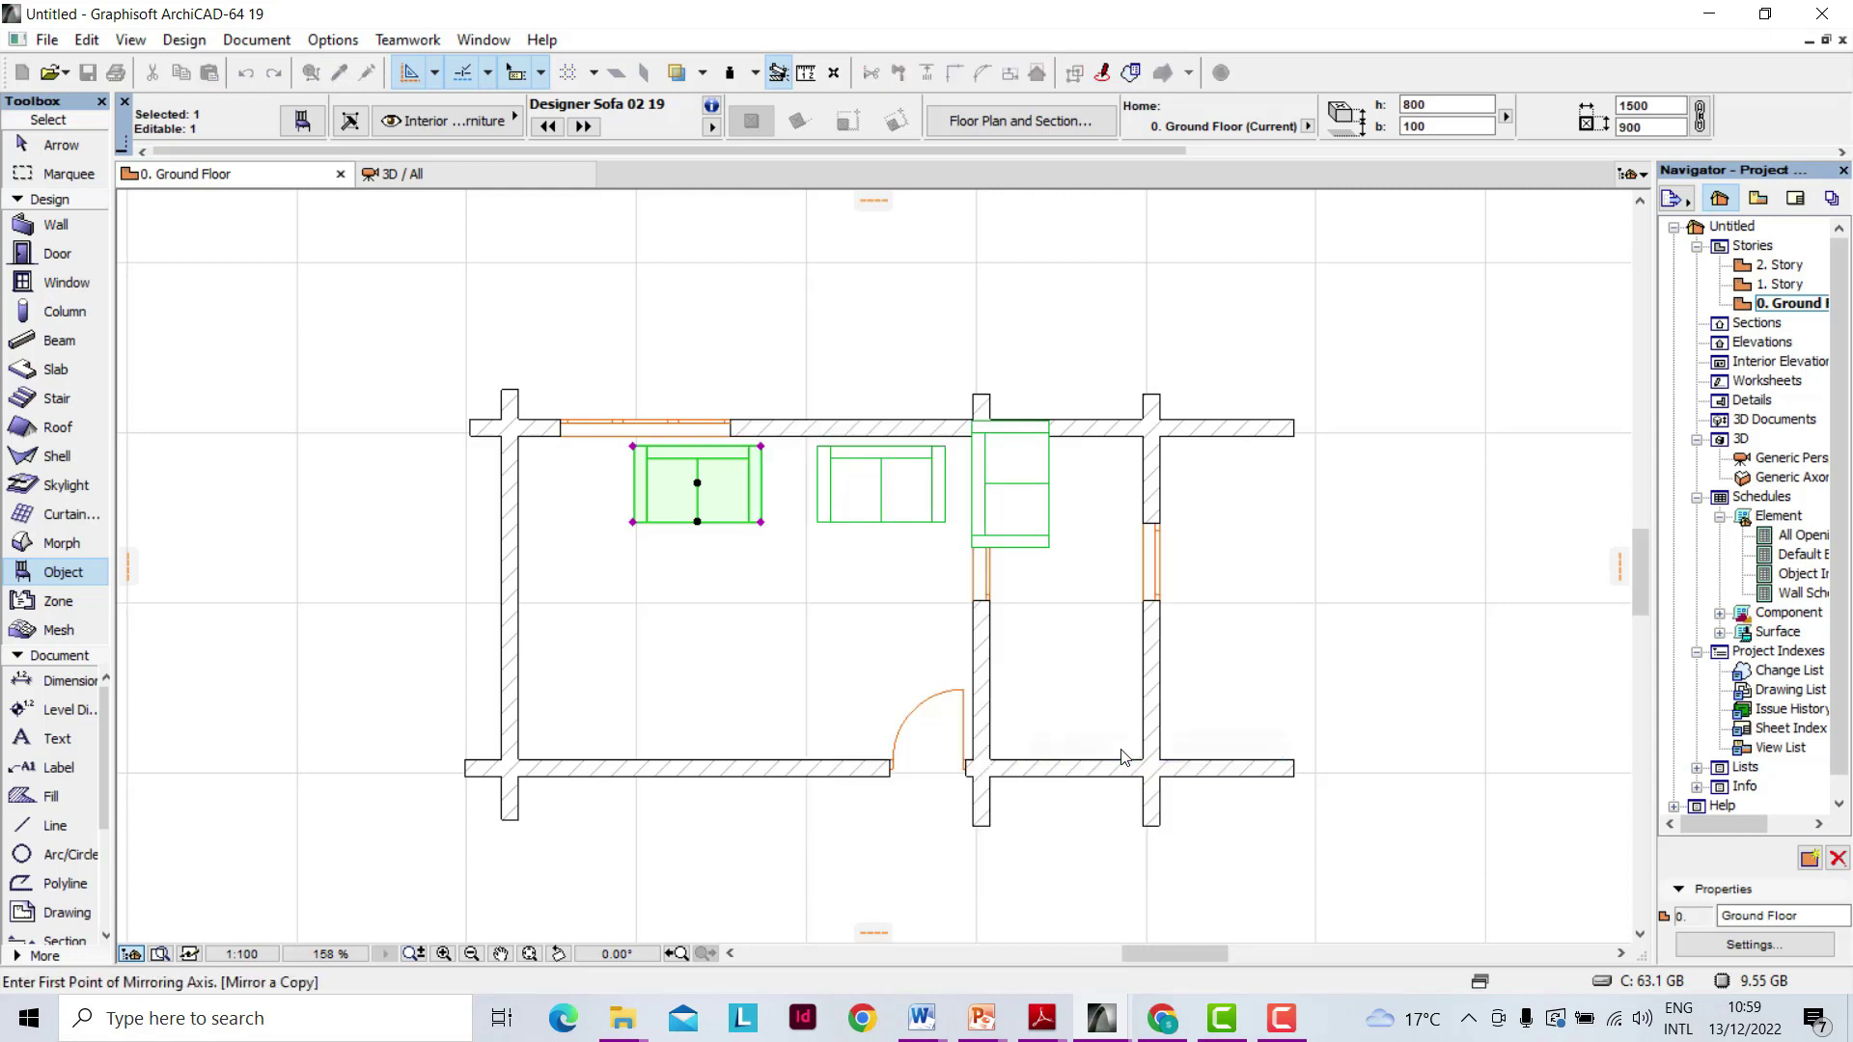
click(588, 582)
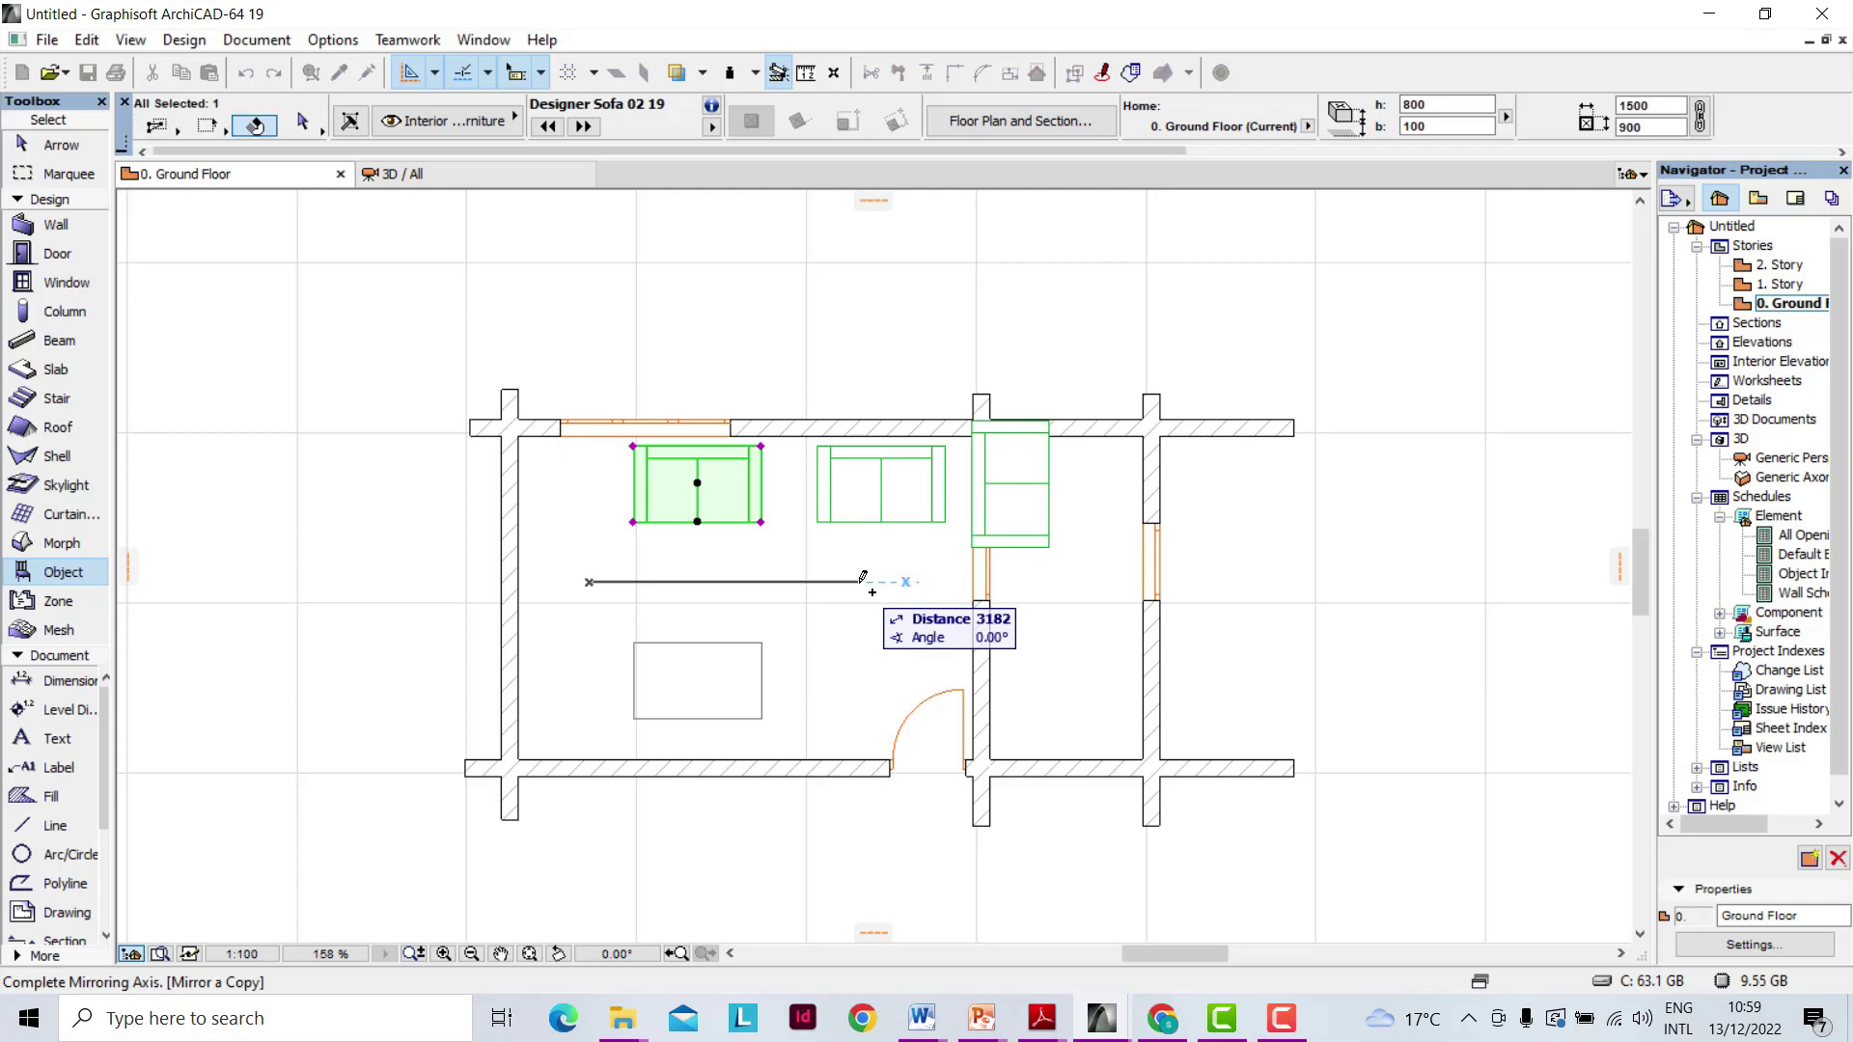
click(864, 581)
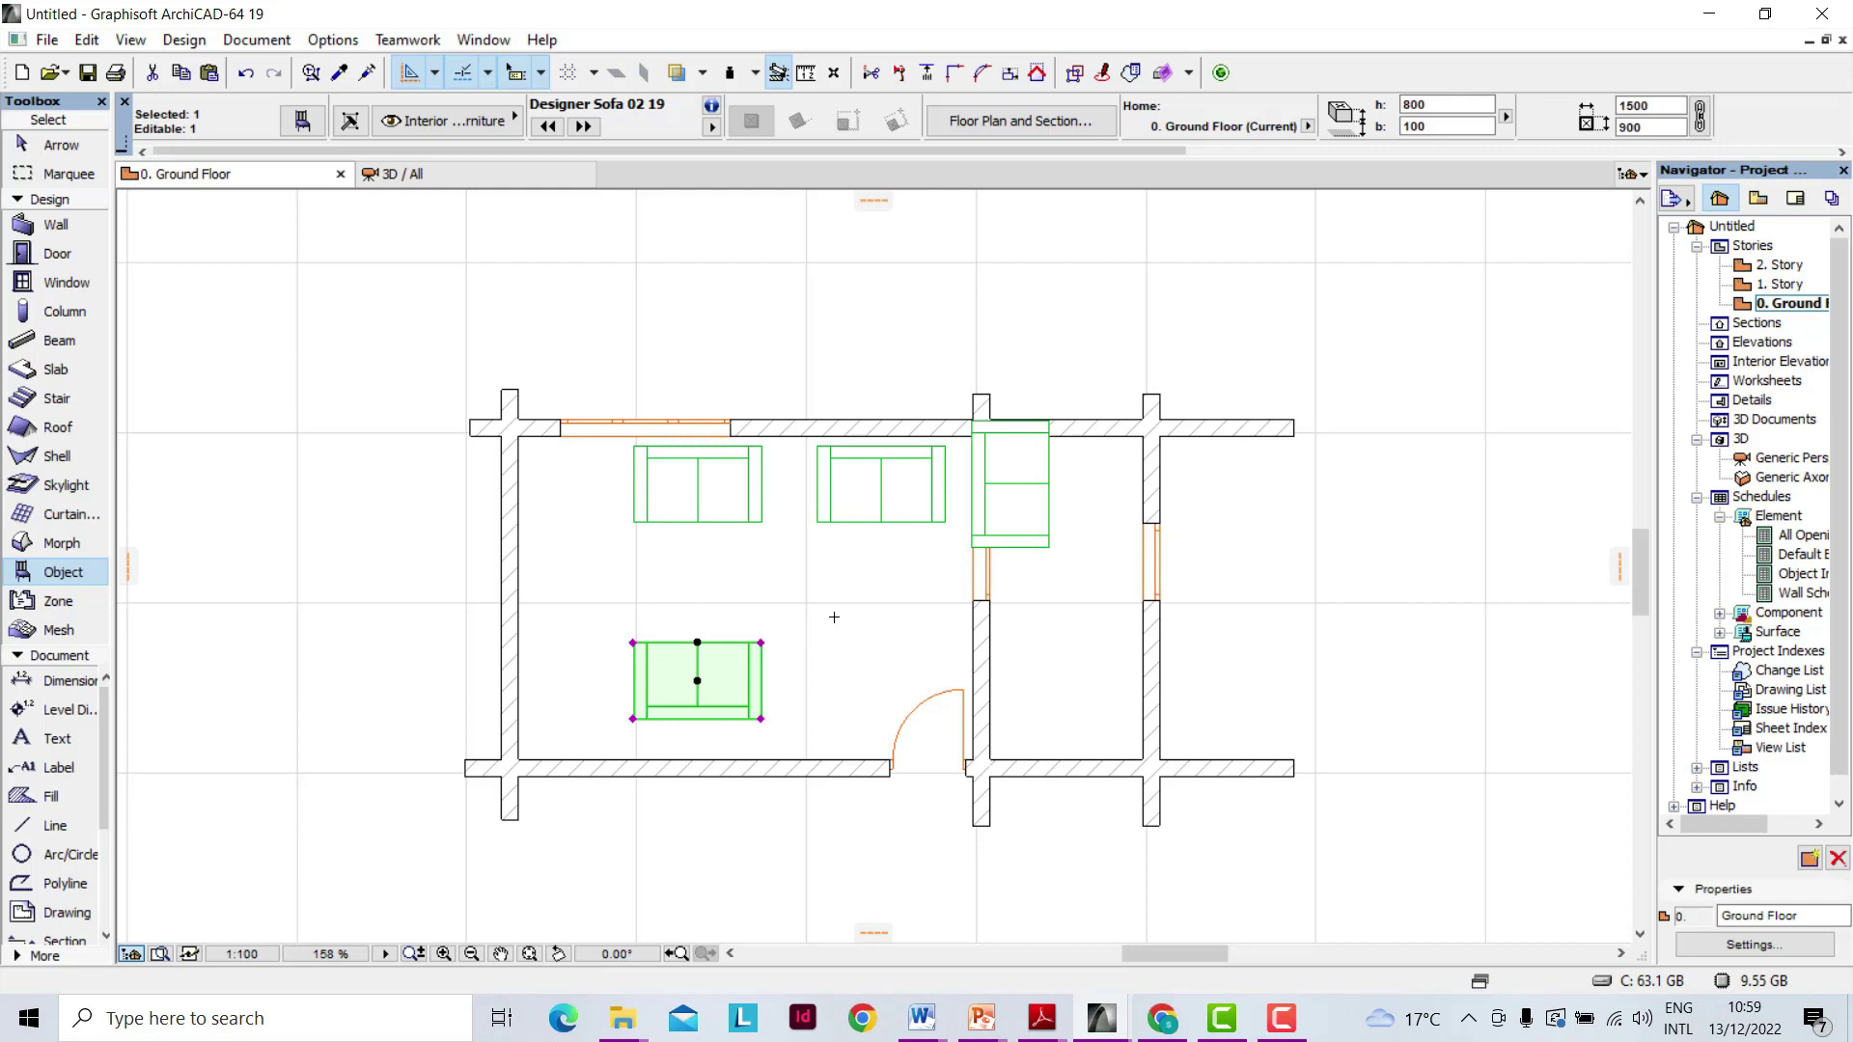
key(Escape)
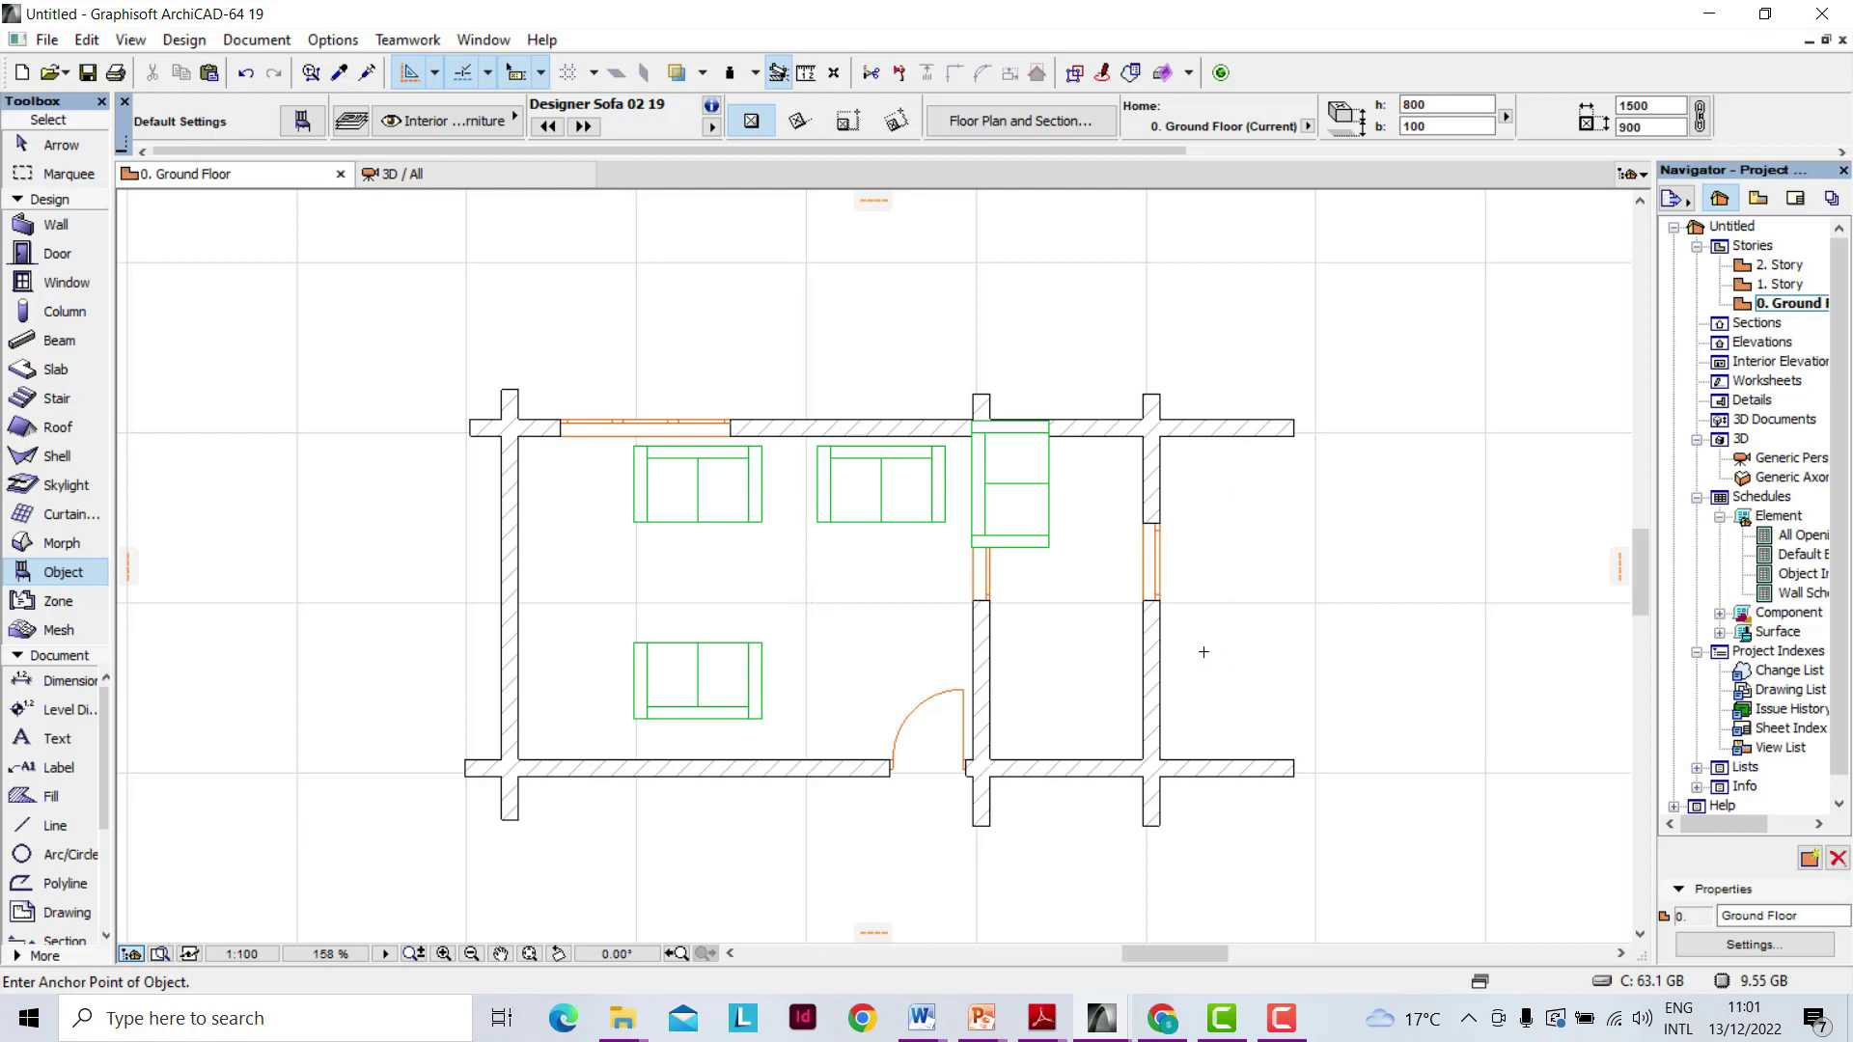
Drag a copy of the right vertical wall with its window 3200 mm horizontally to the right.
shift+click(1150, 691)
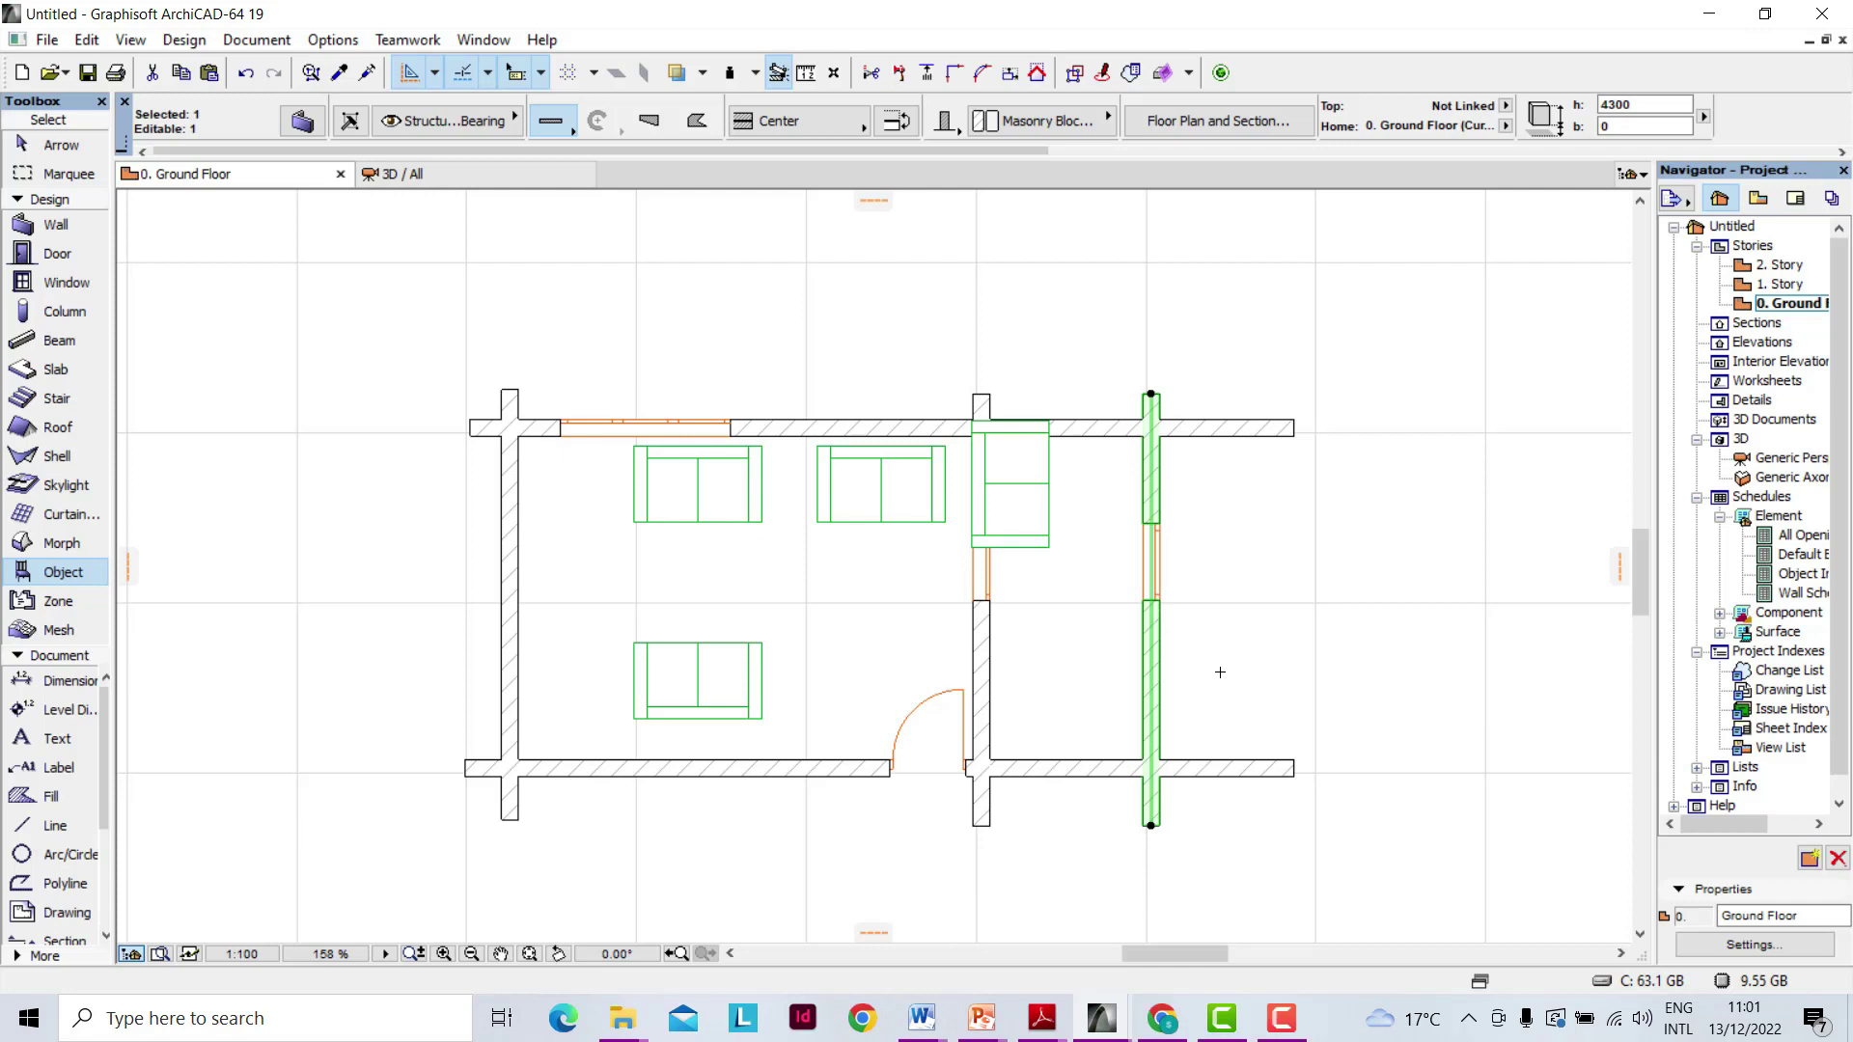
right_click(1253, 343)
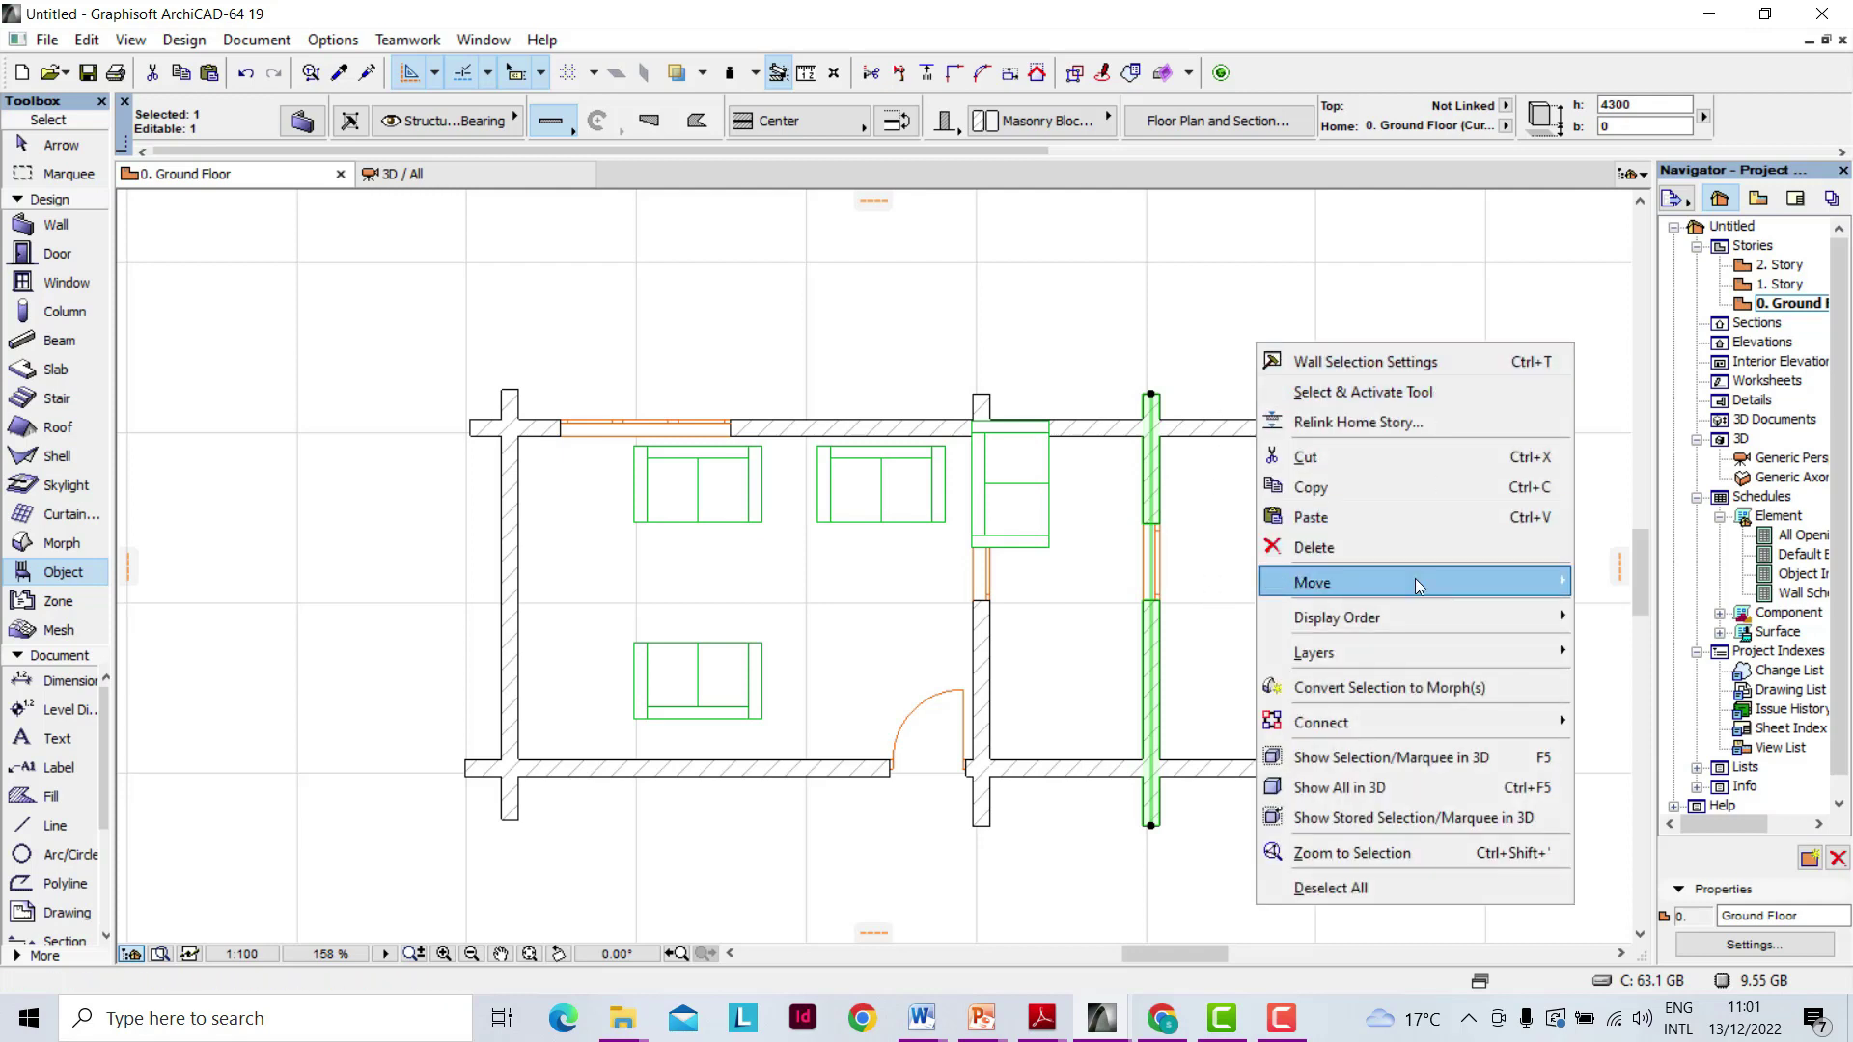
mouse_move(1415, 577)
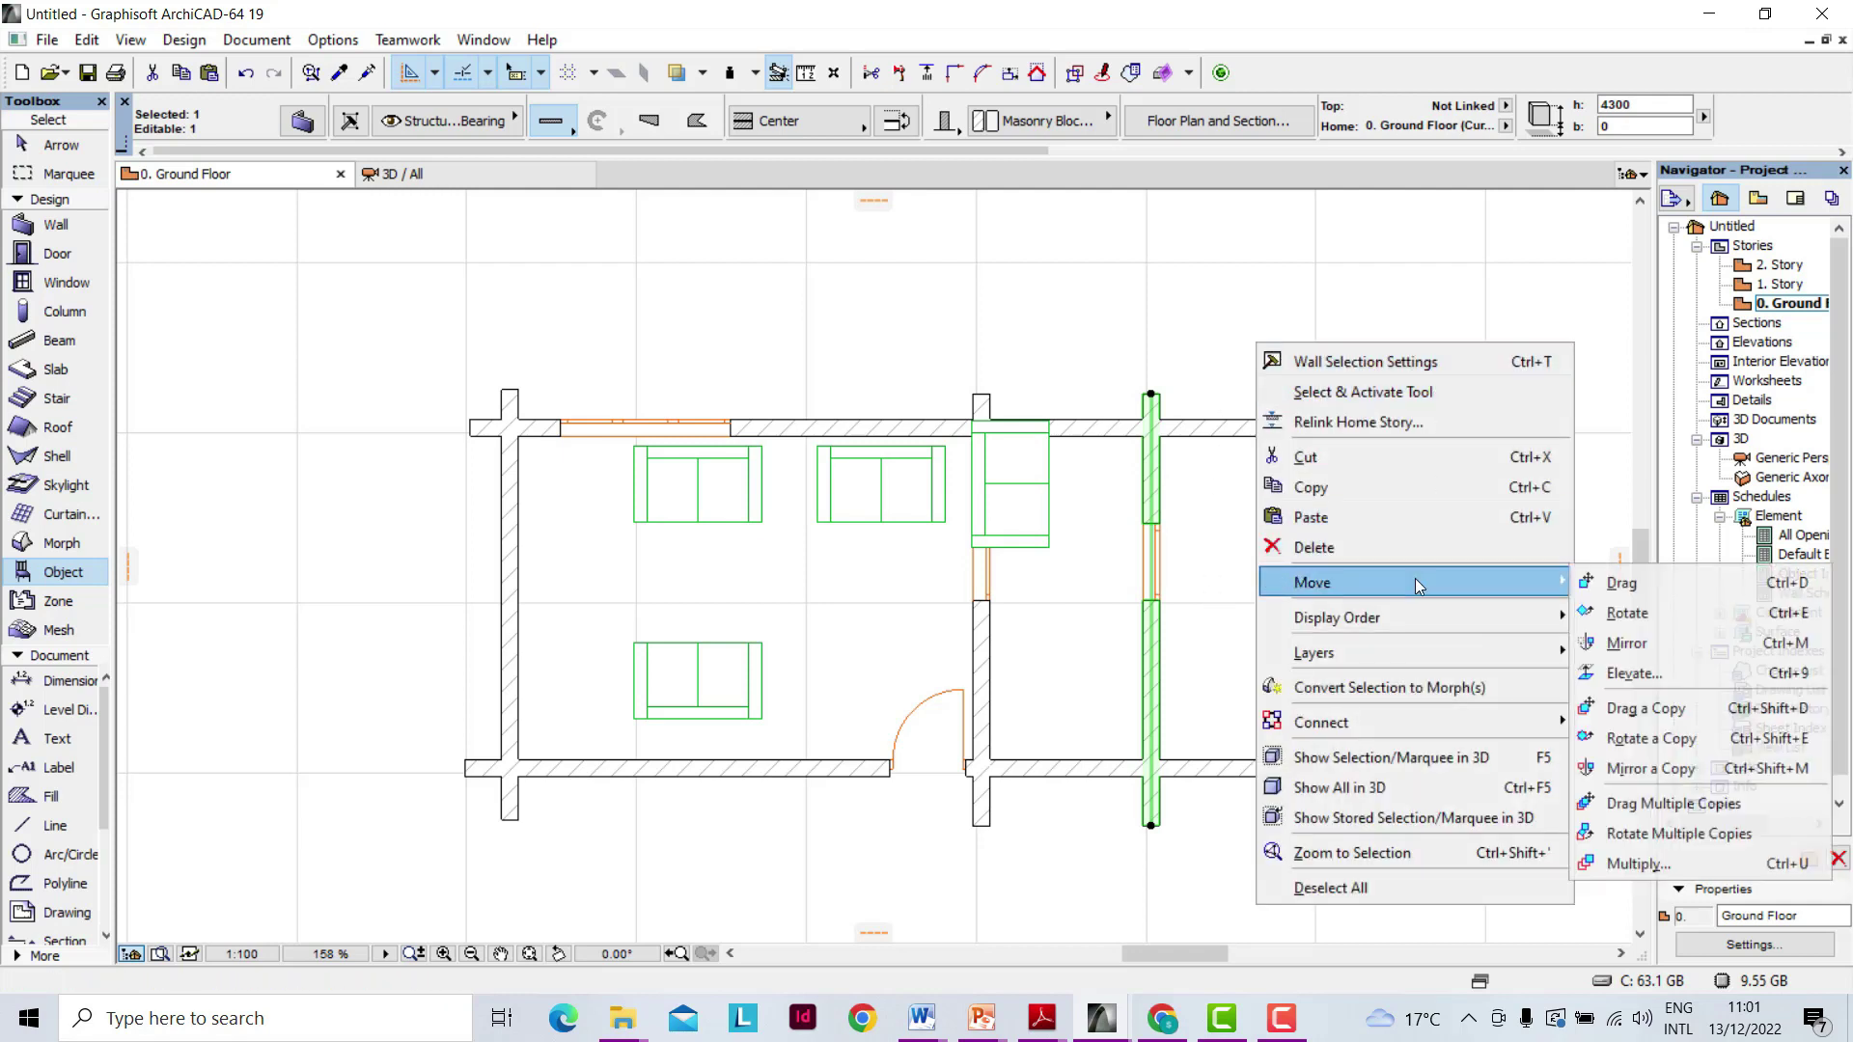
click(1641, 714)
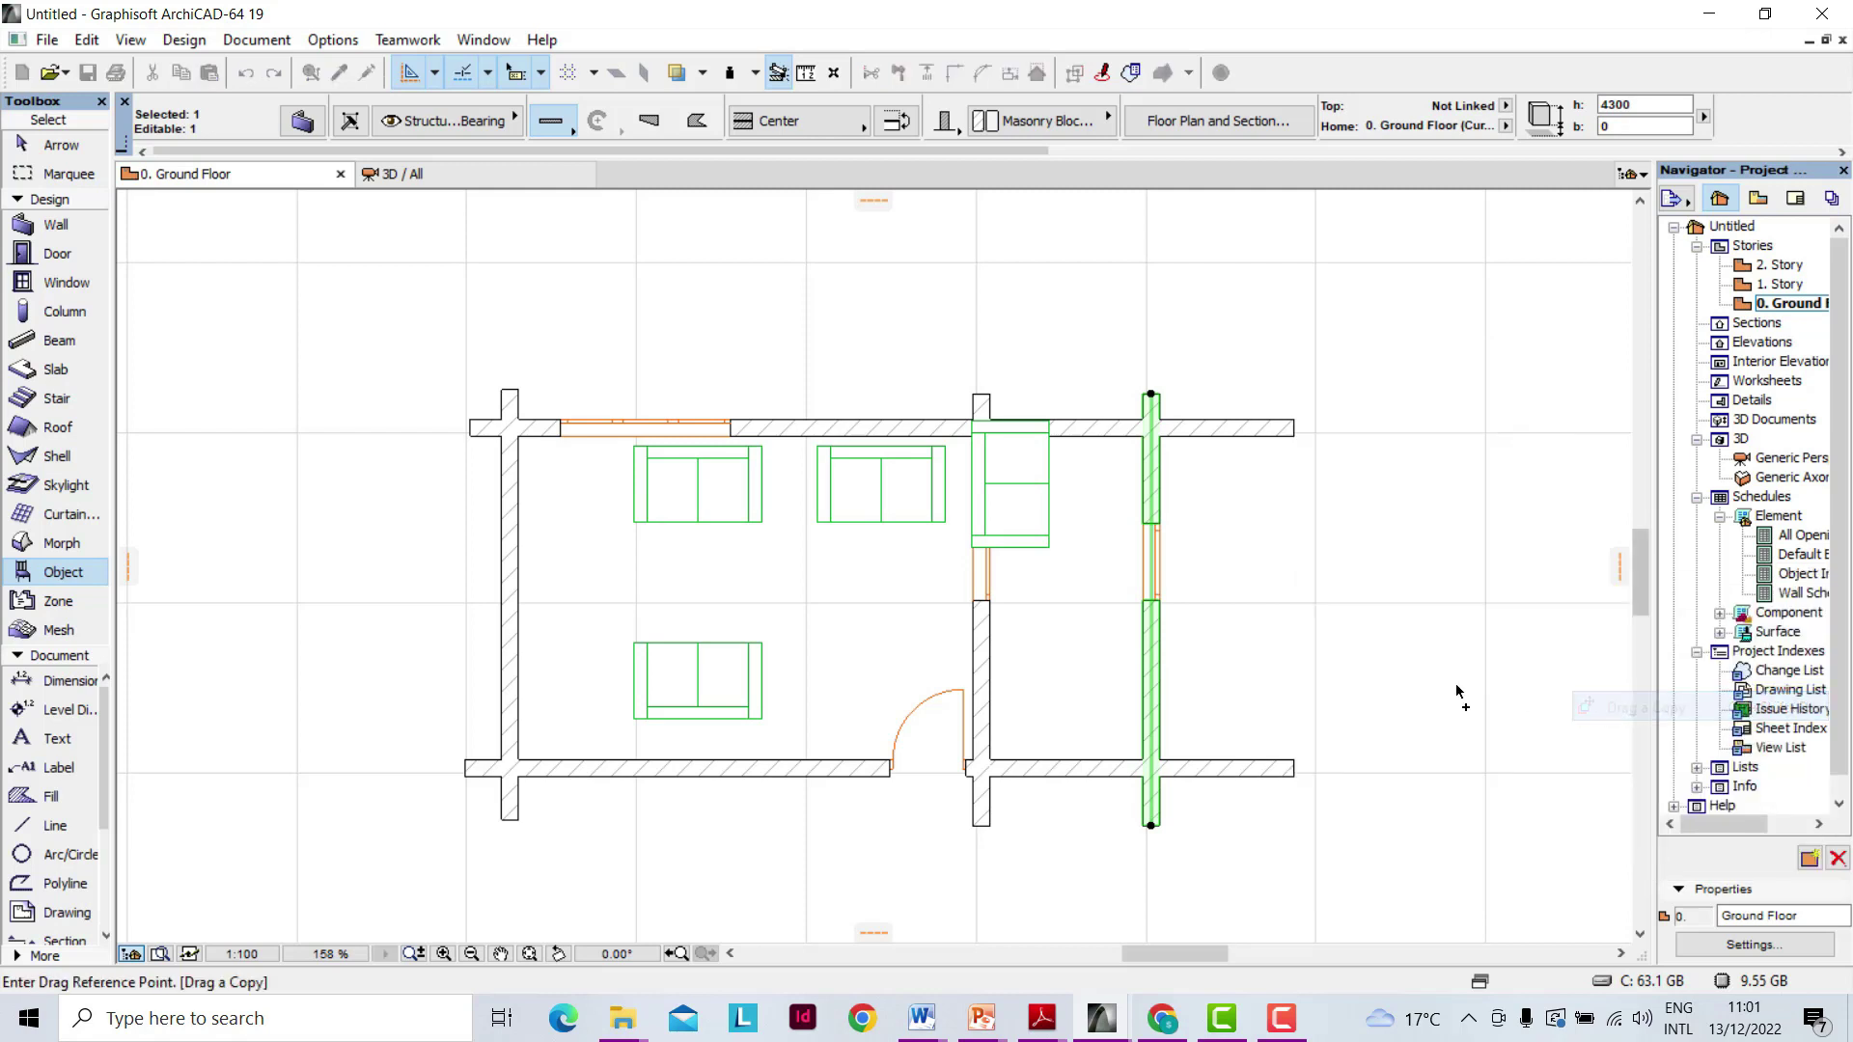
click(1151, 656)
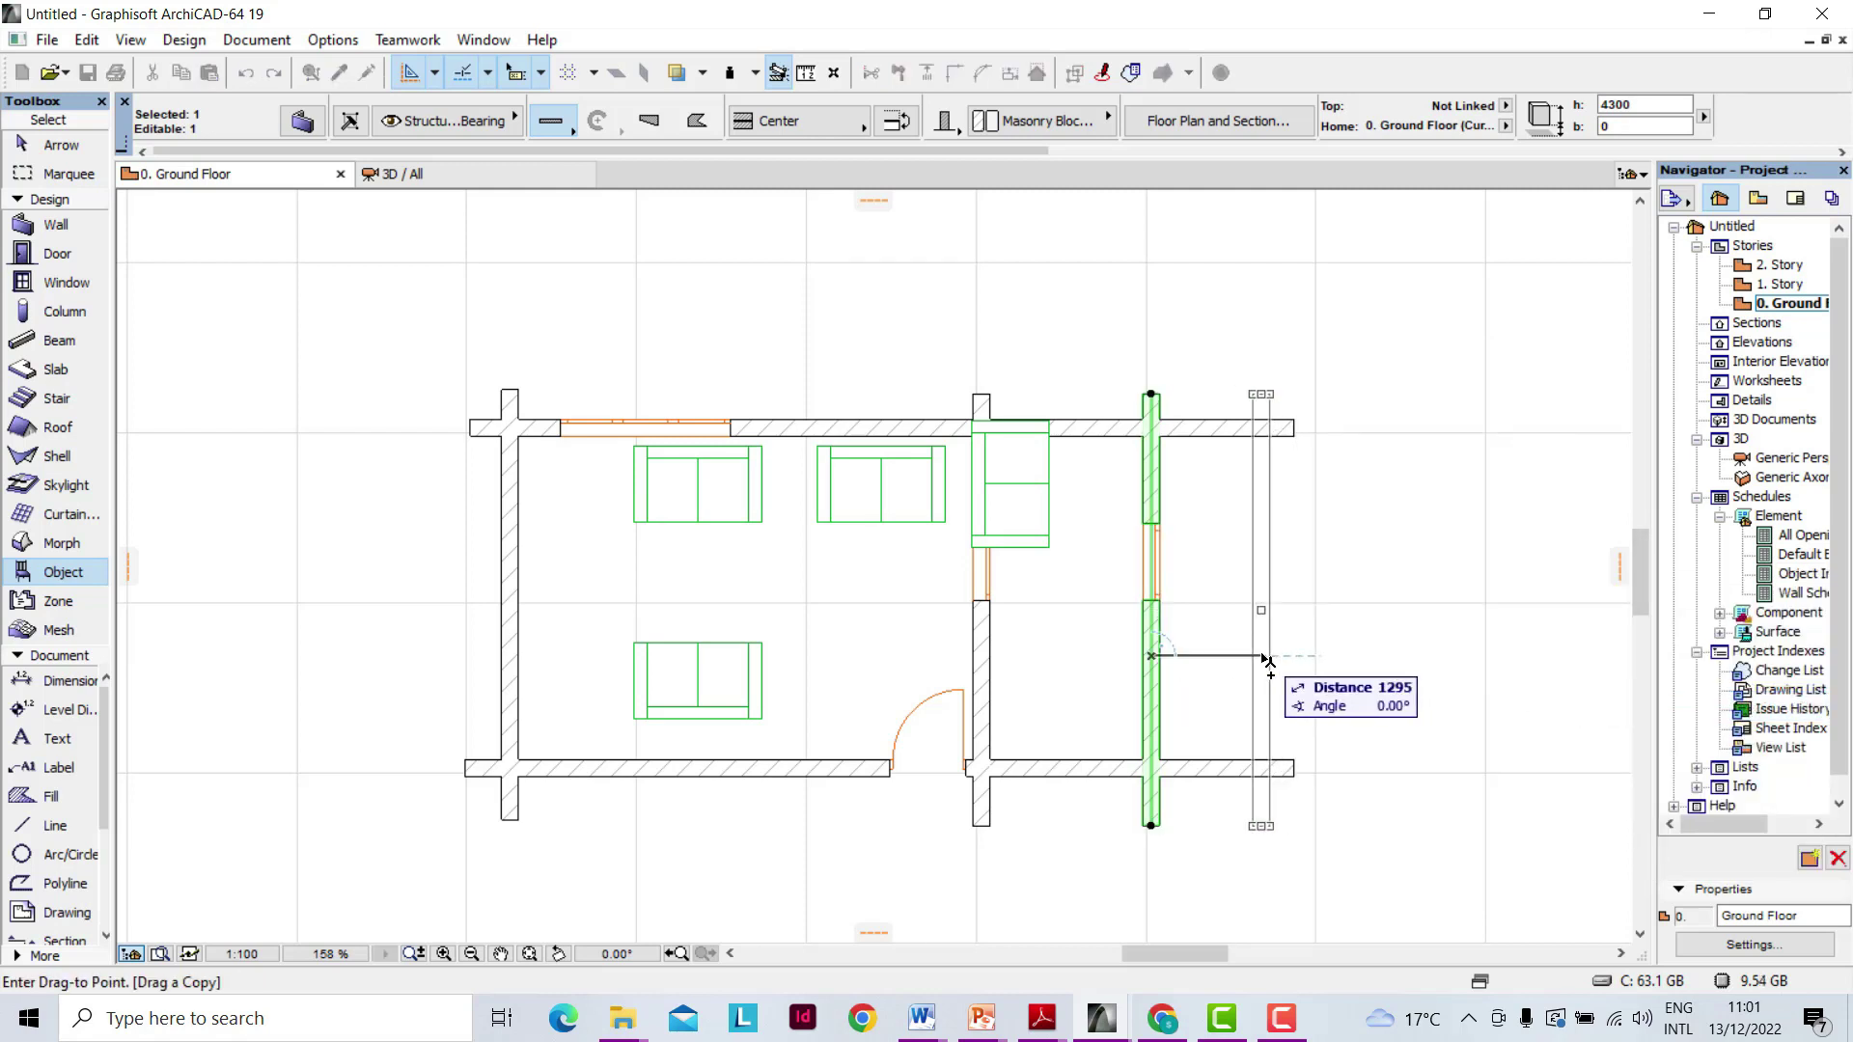
key(Tab)
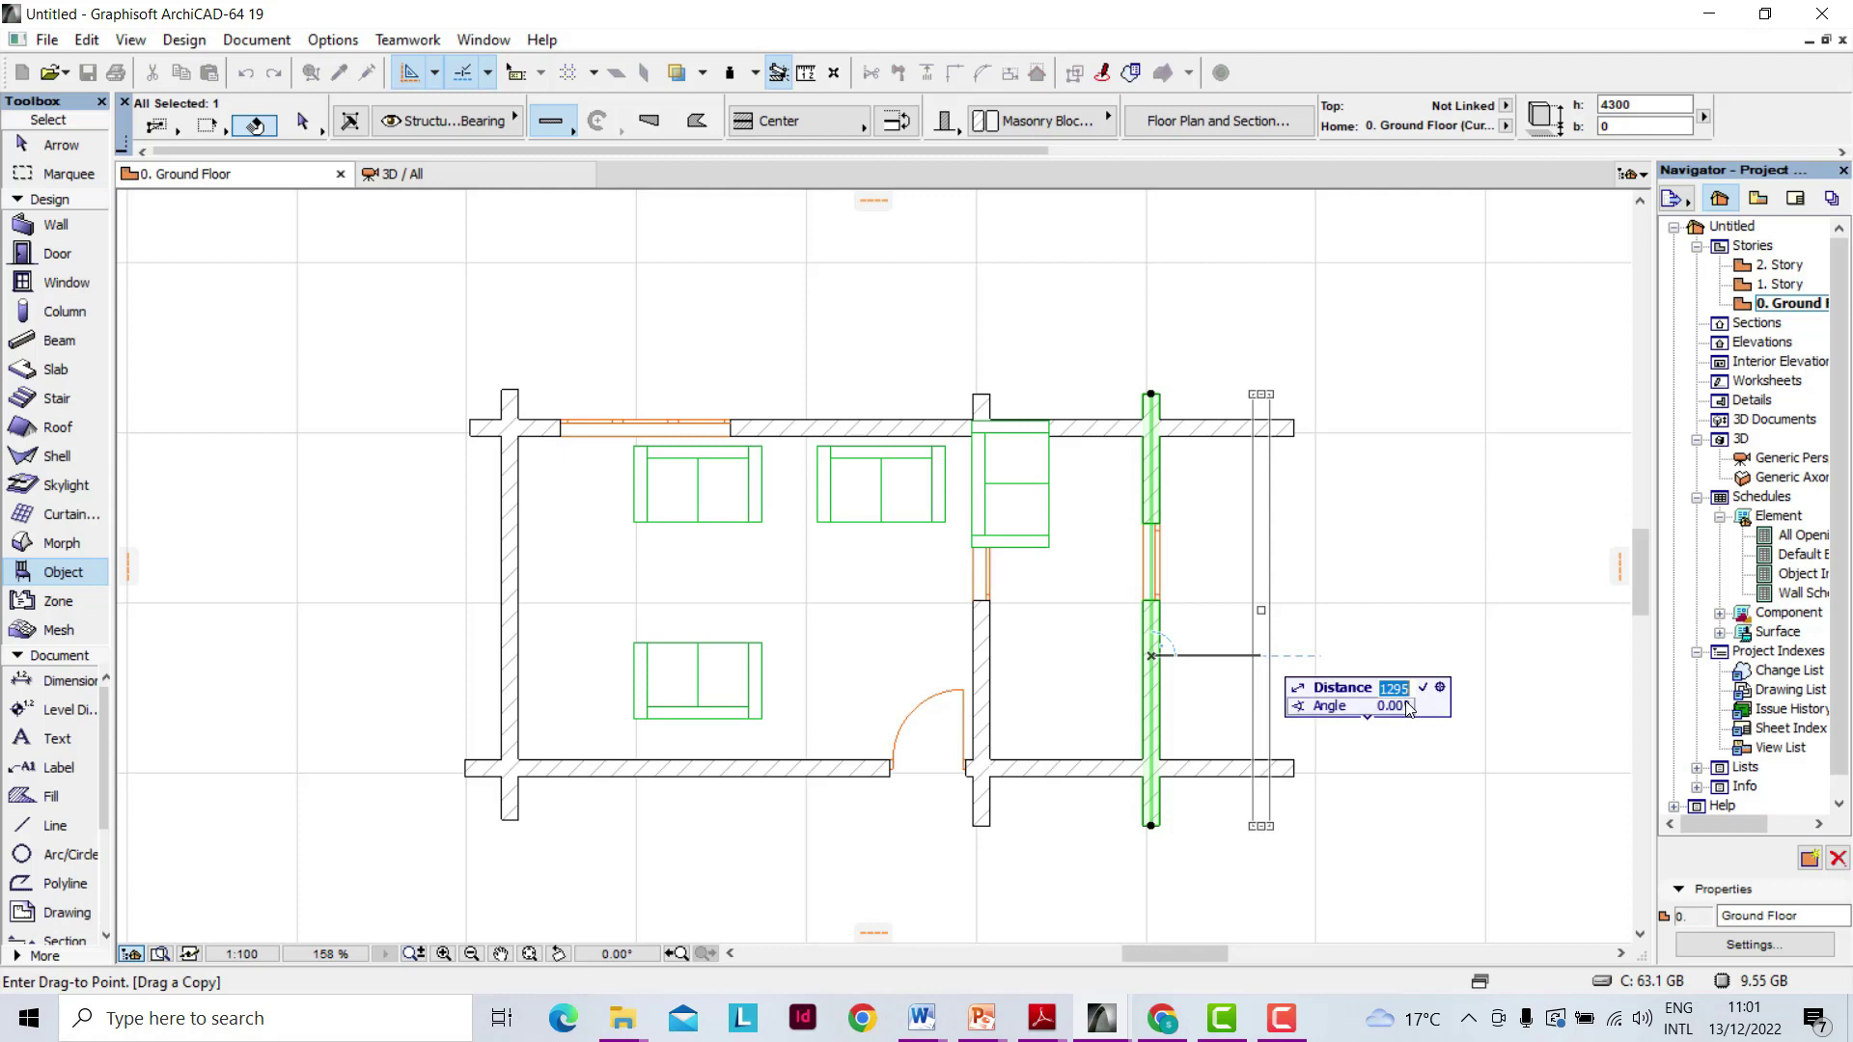
text(32000)
key(Return)
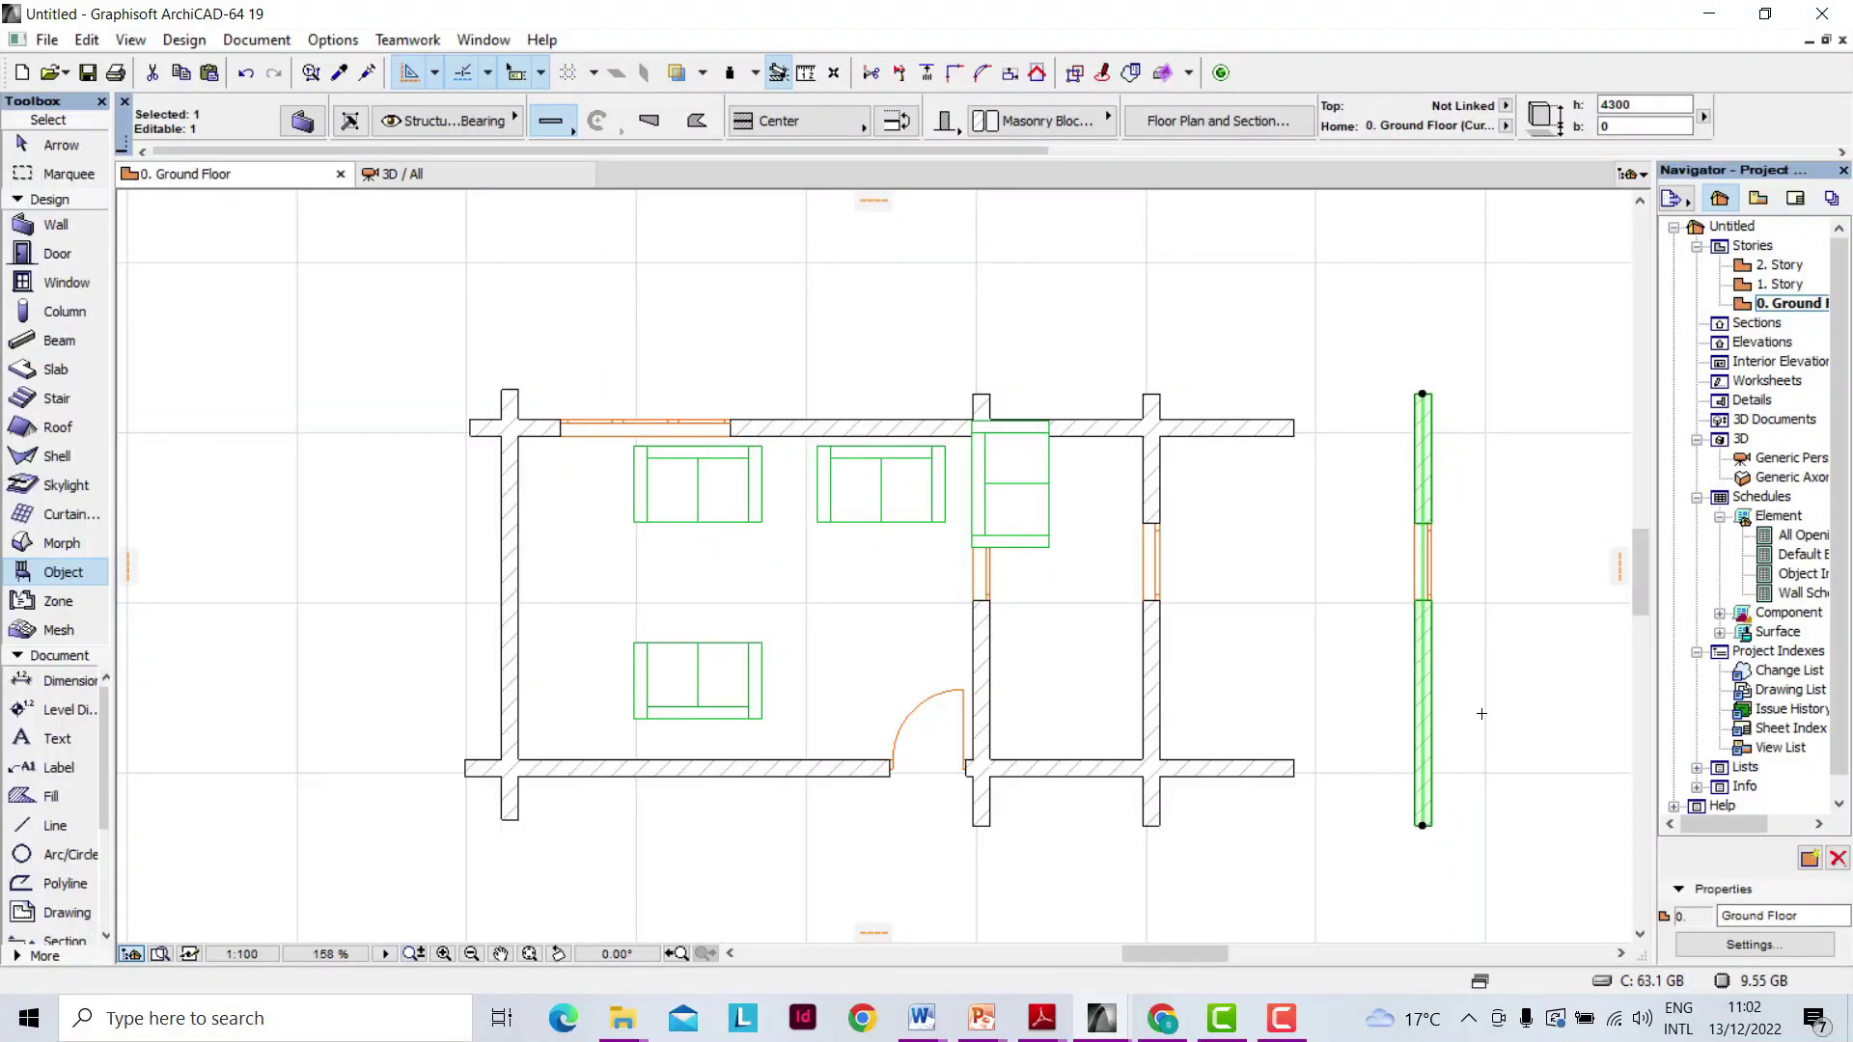
key(Escape)
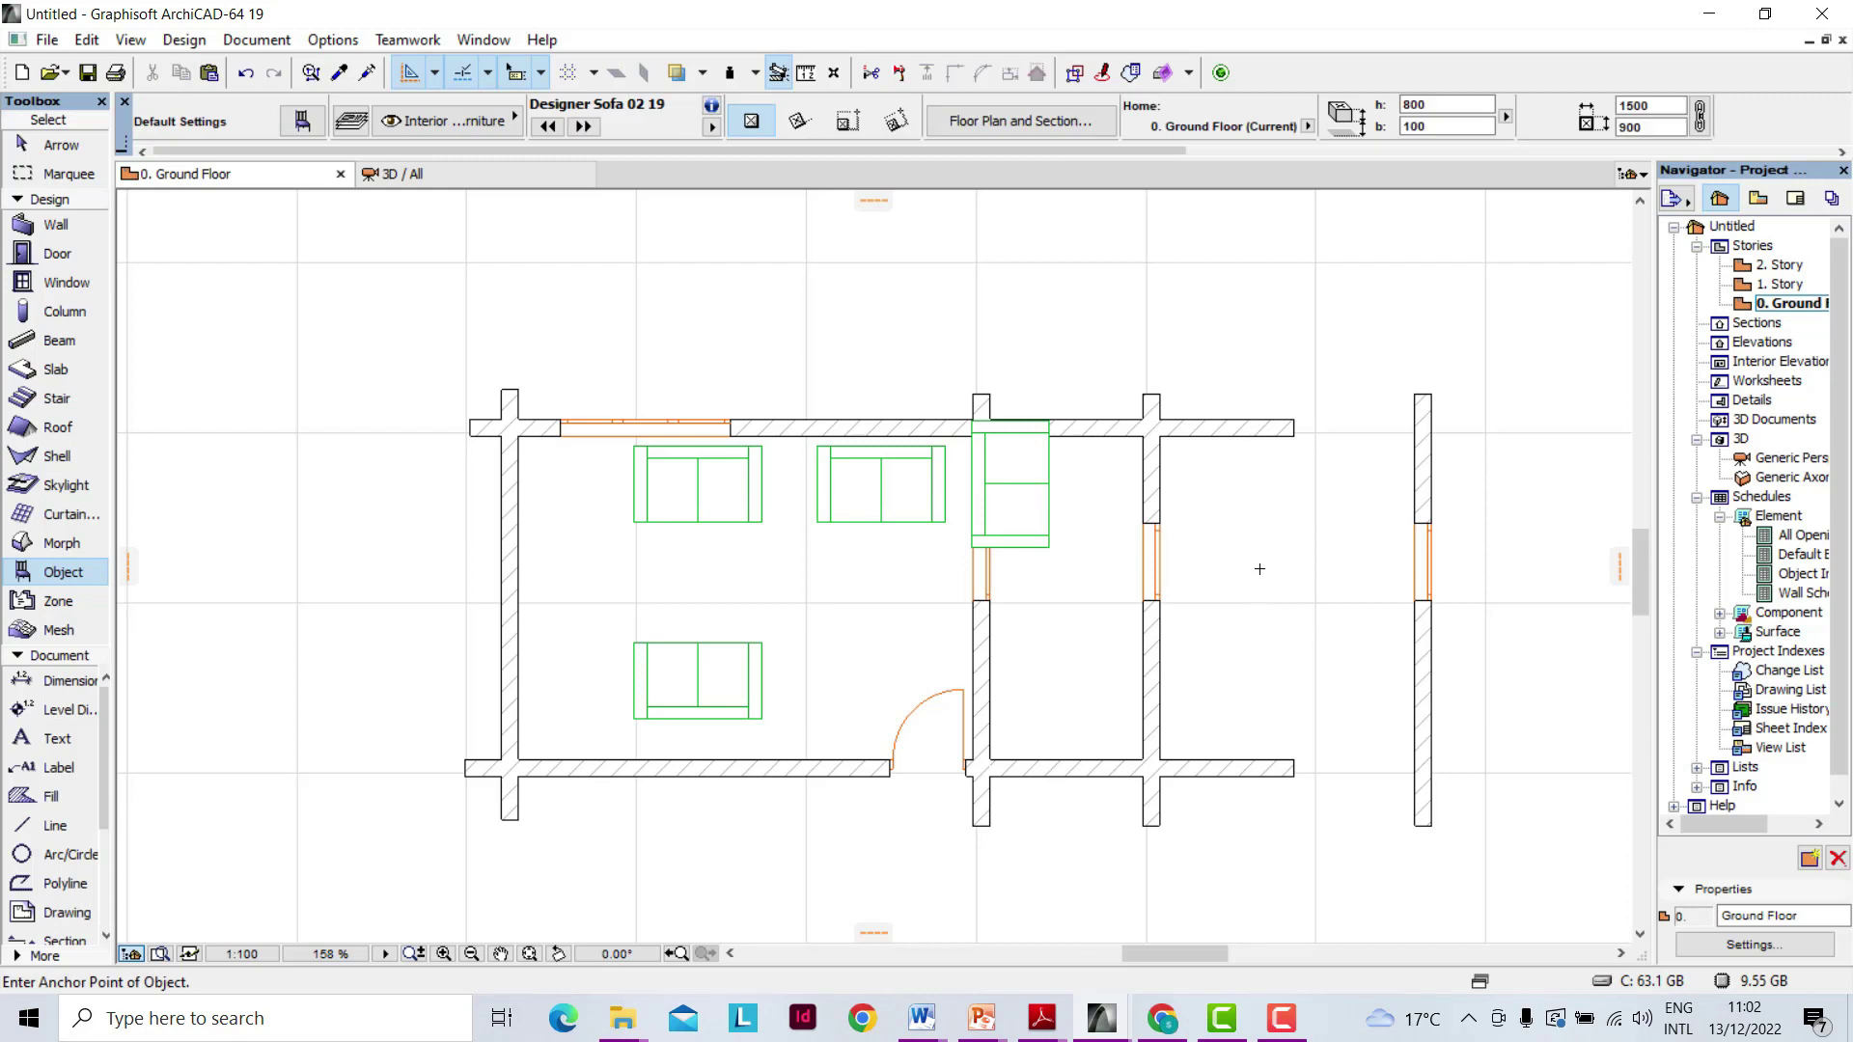
Trim the ends of the upper and lower horizontal walls that extend beyond the connected right vertical wall.
click(871, 74)
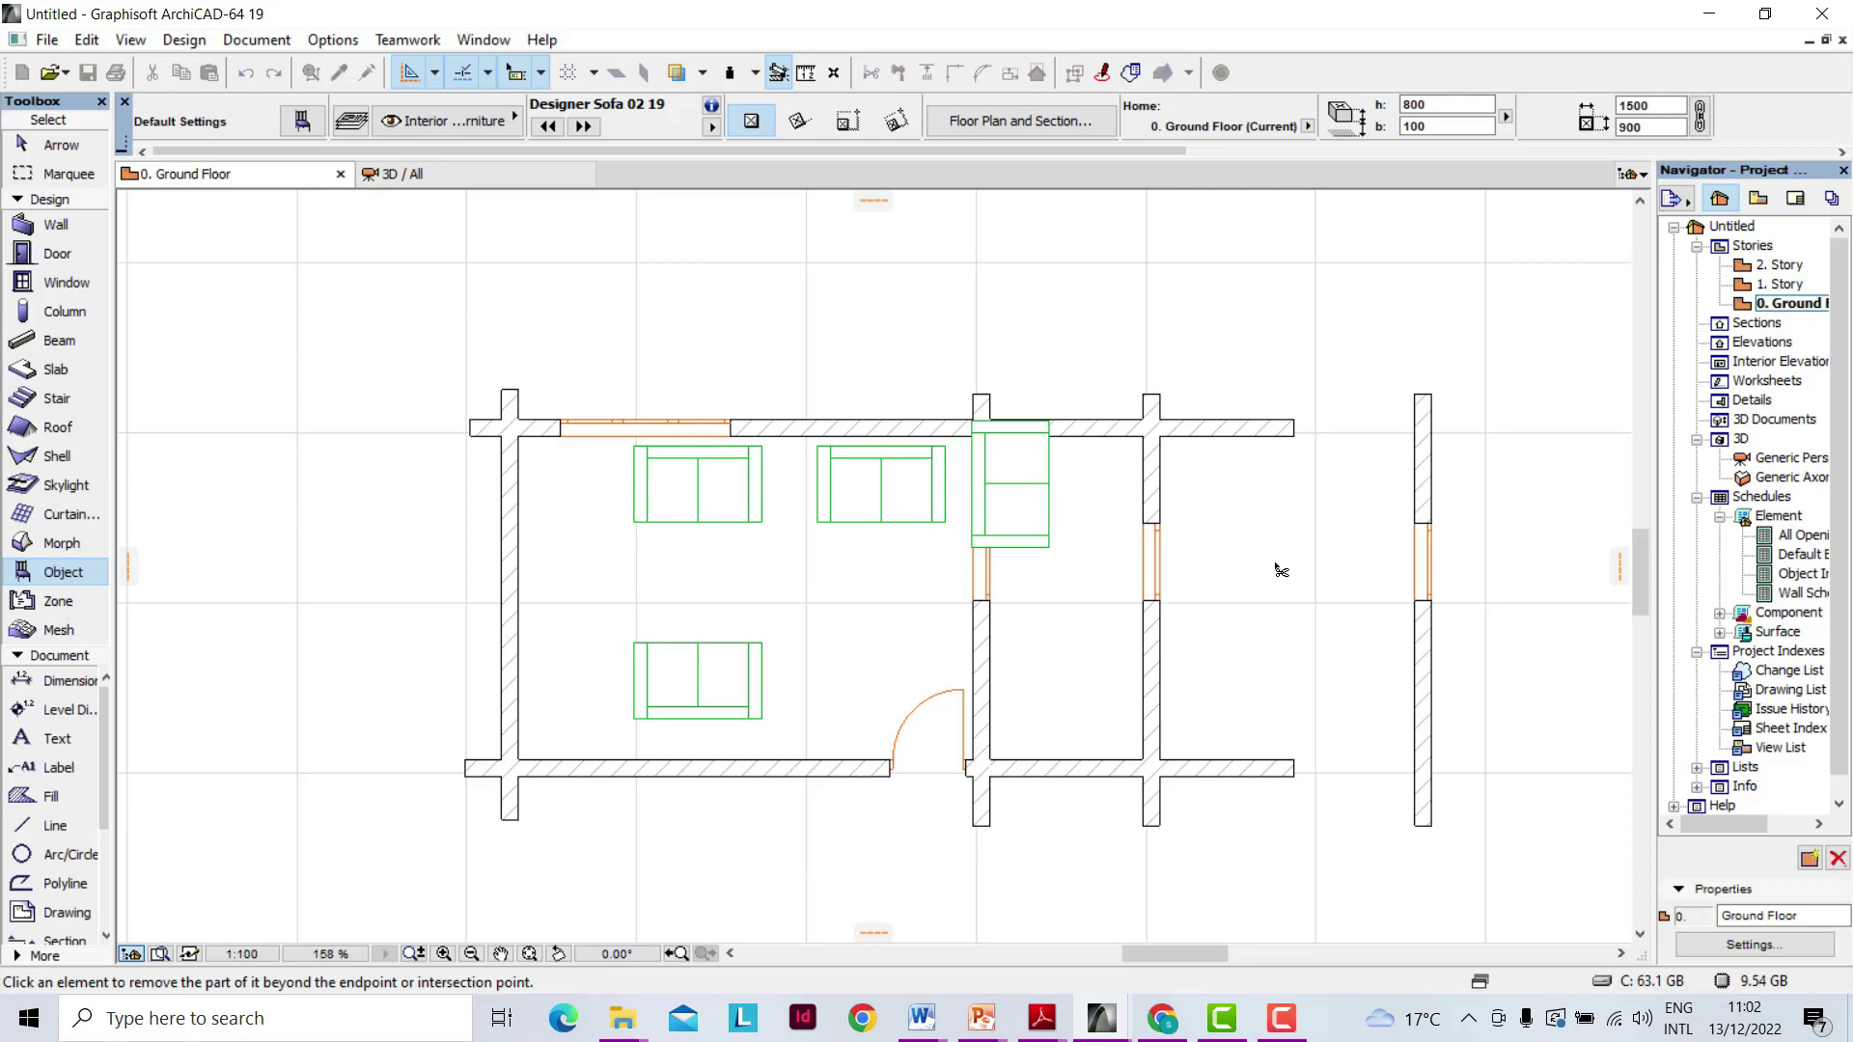
click(1238, 440)
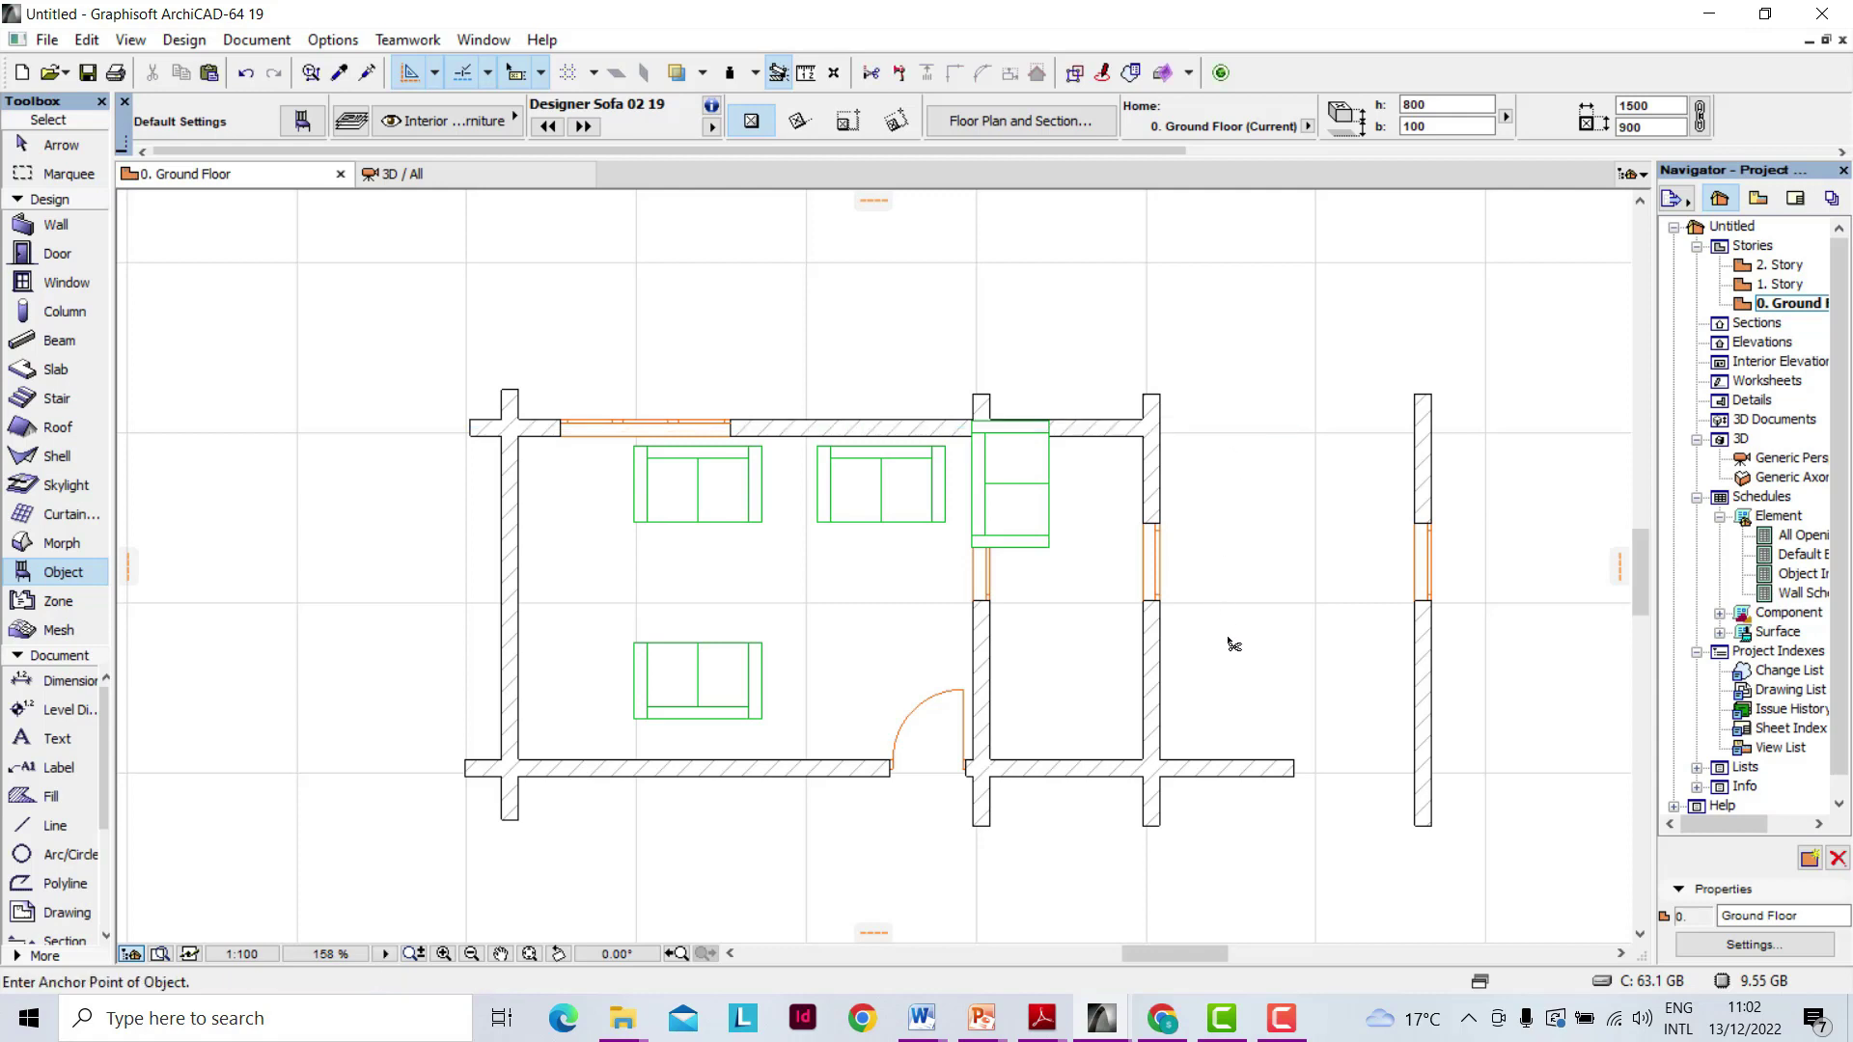
click(1241, 769)
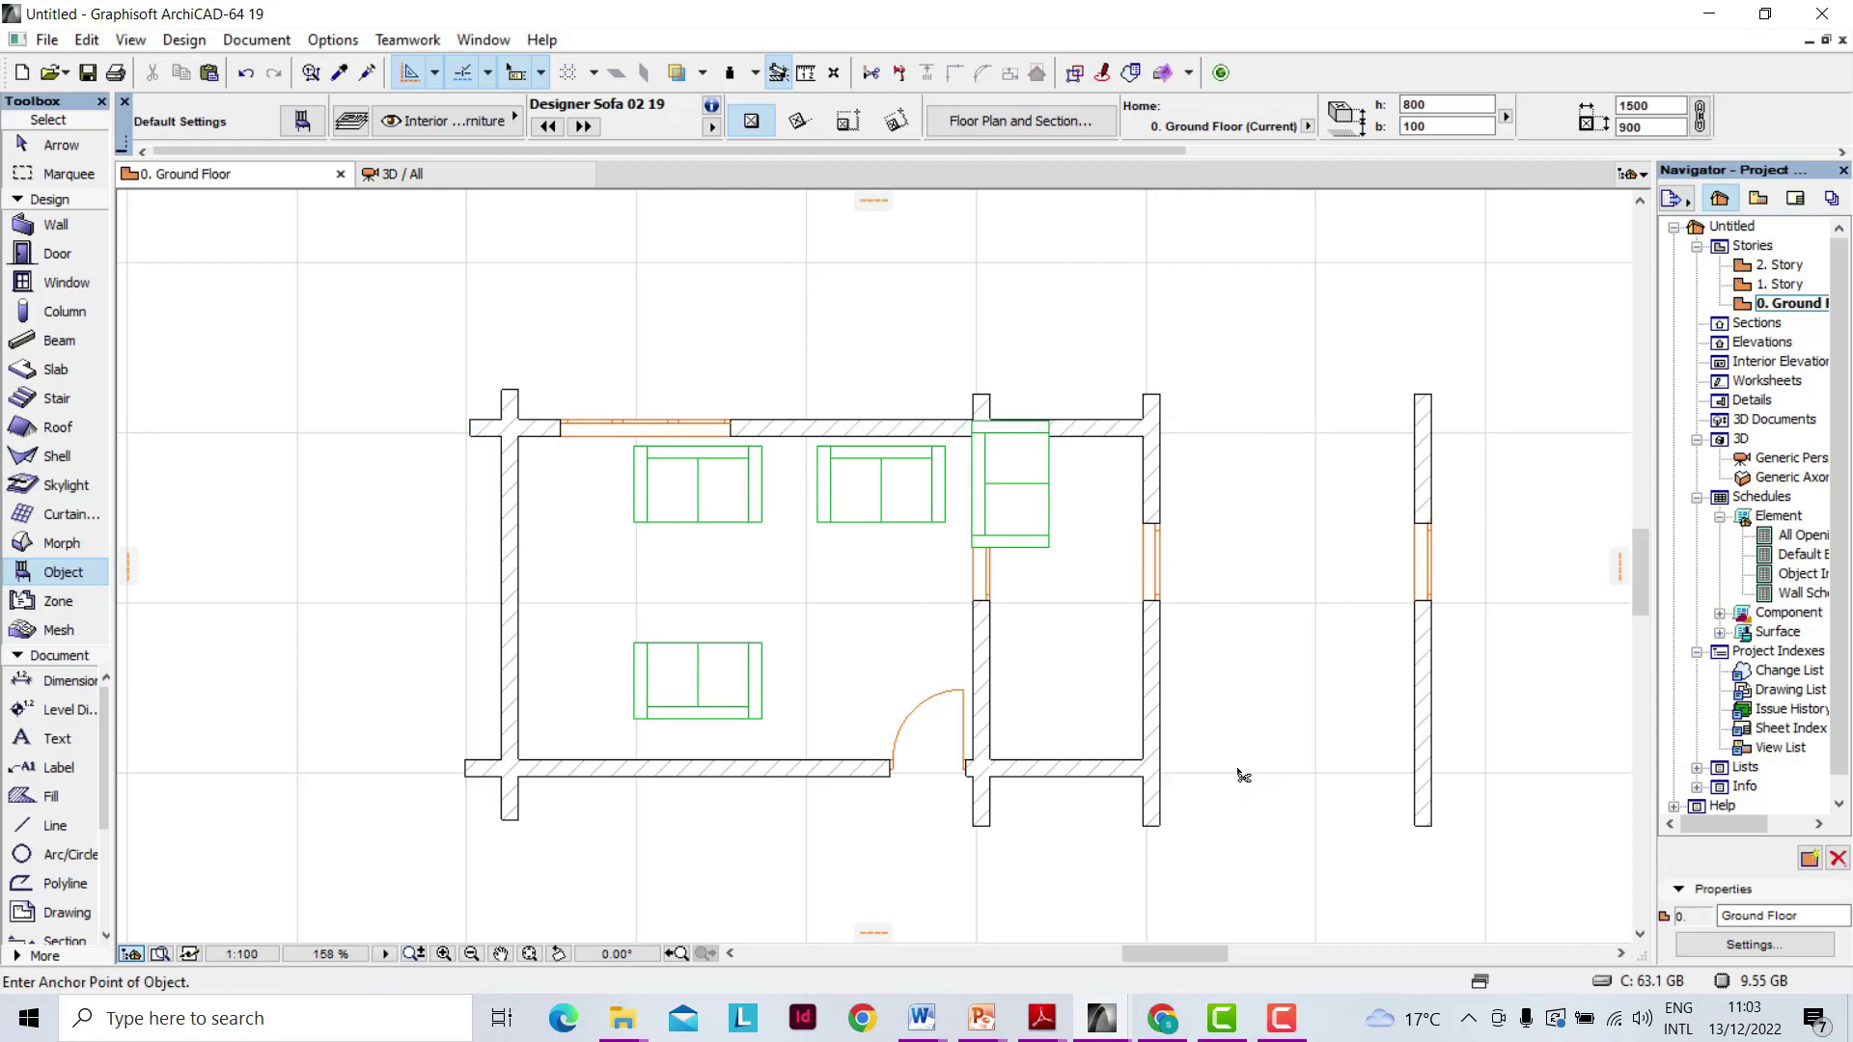
Trim away the connected right vertical wall, the middle wall's lower stub and the upper wall segment between those two walls.
click(1153, 807)
click(984, 810)
click(1155, 710)
click(1164, 407)
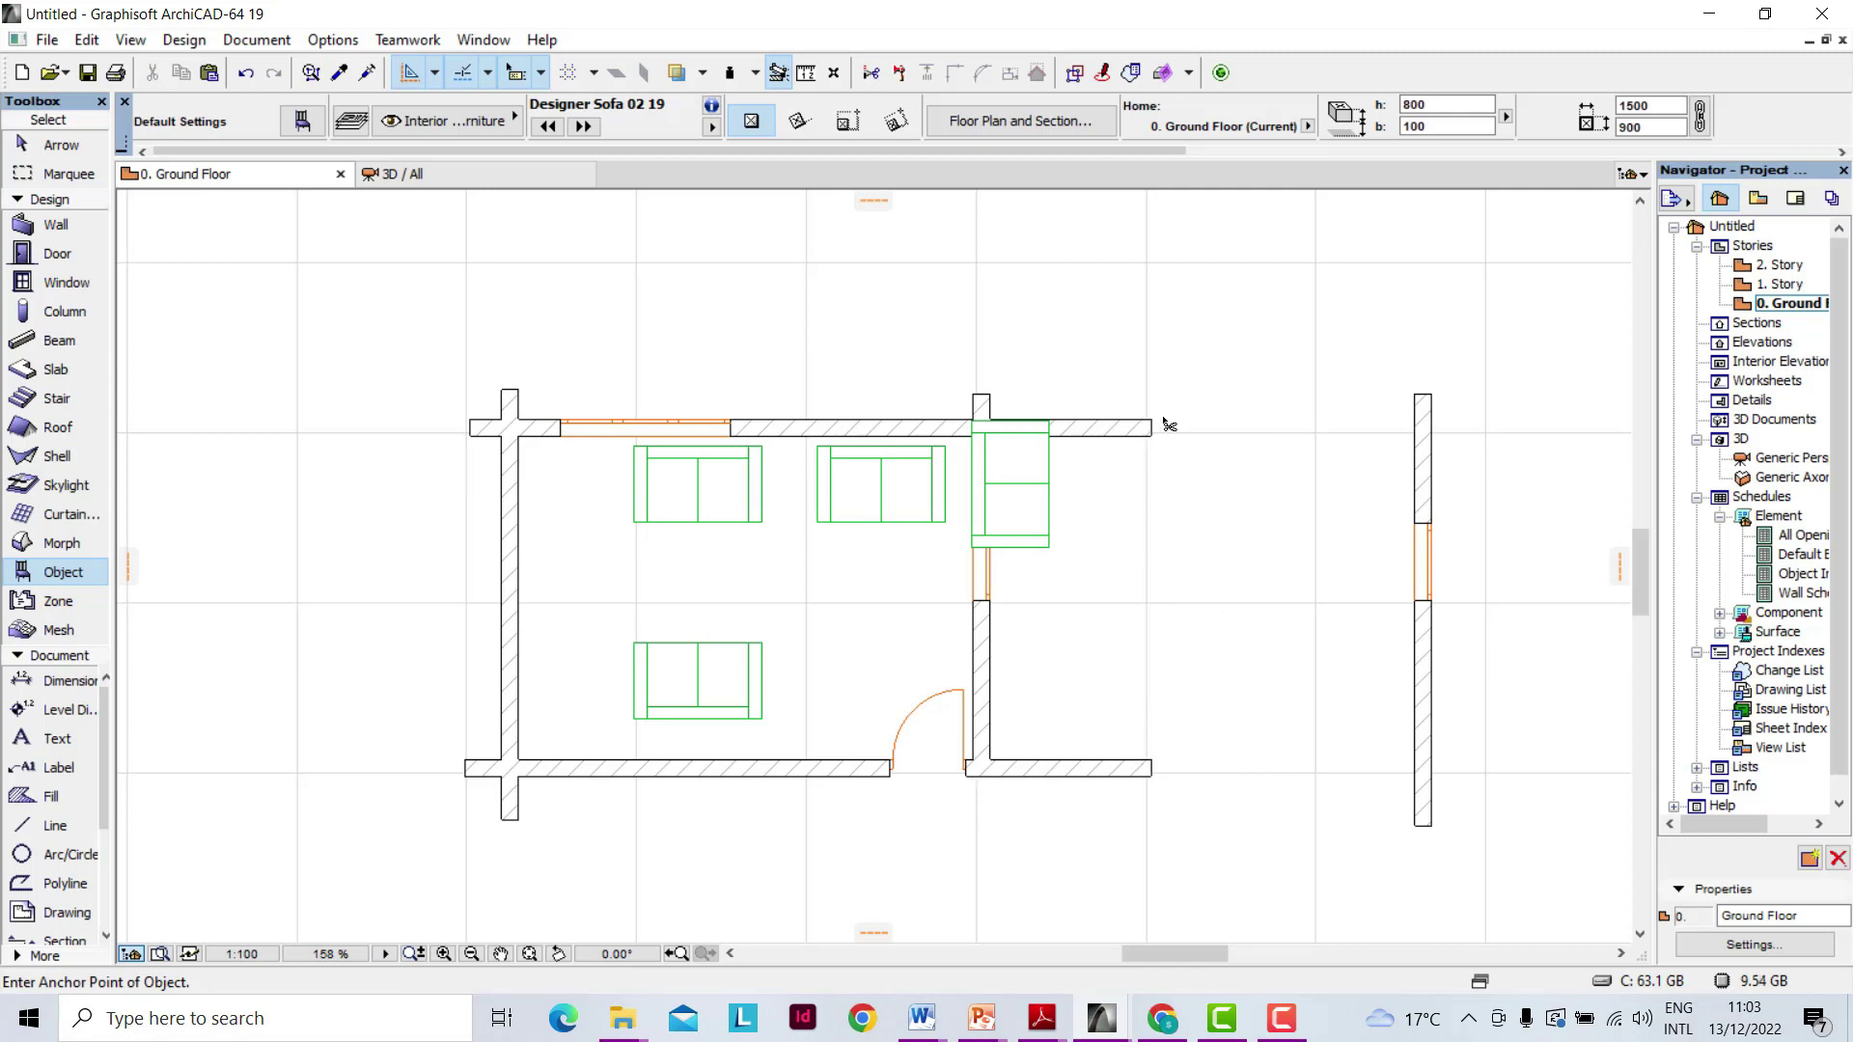
click(1108, 431)
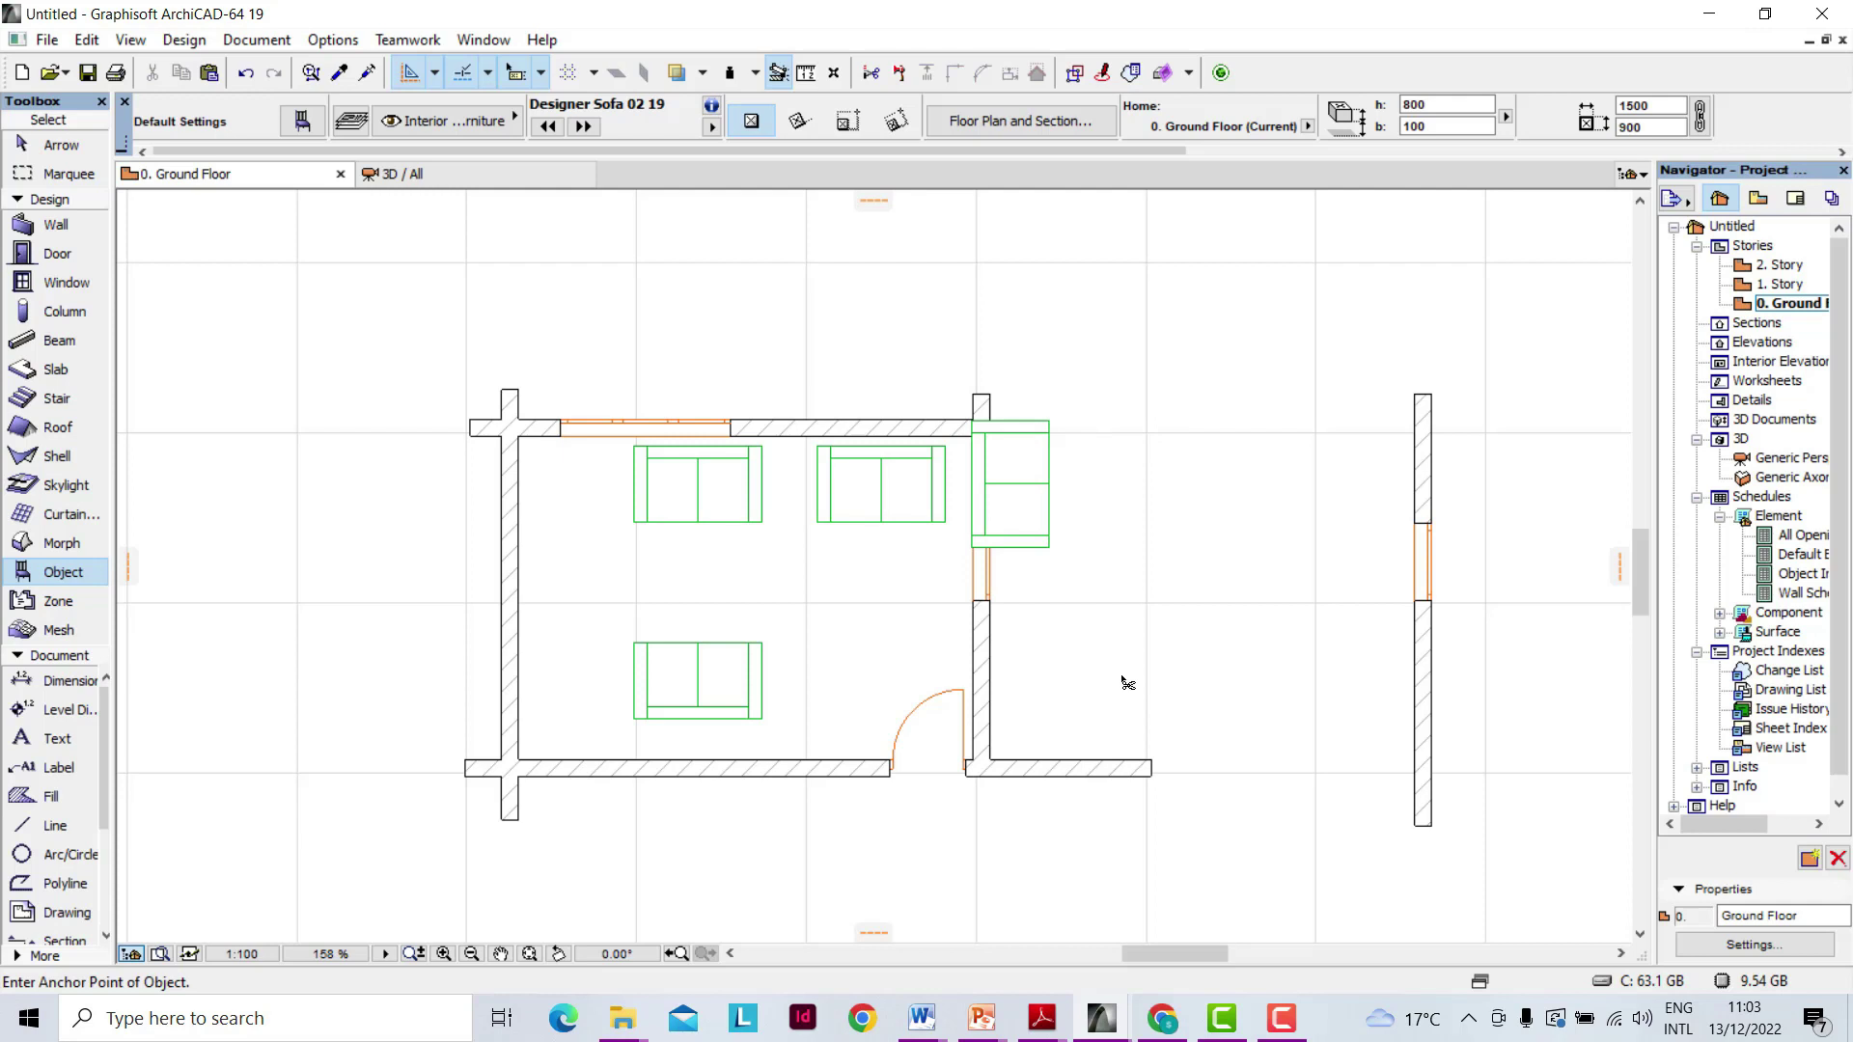
Adjust the upper horizontal wall so it extends leftward to a vertical line drawn beyond the left wall.
click(510, 502)
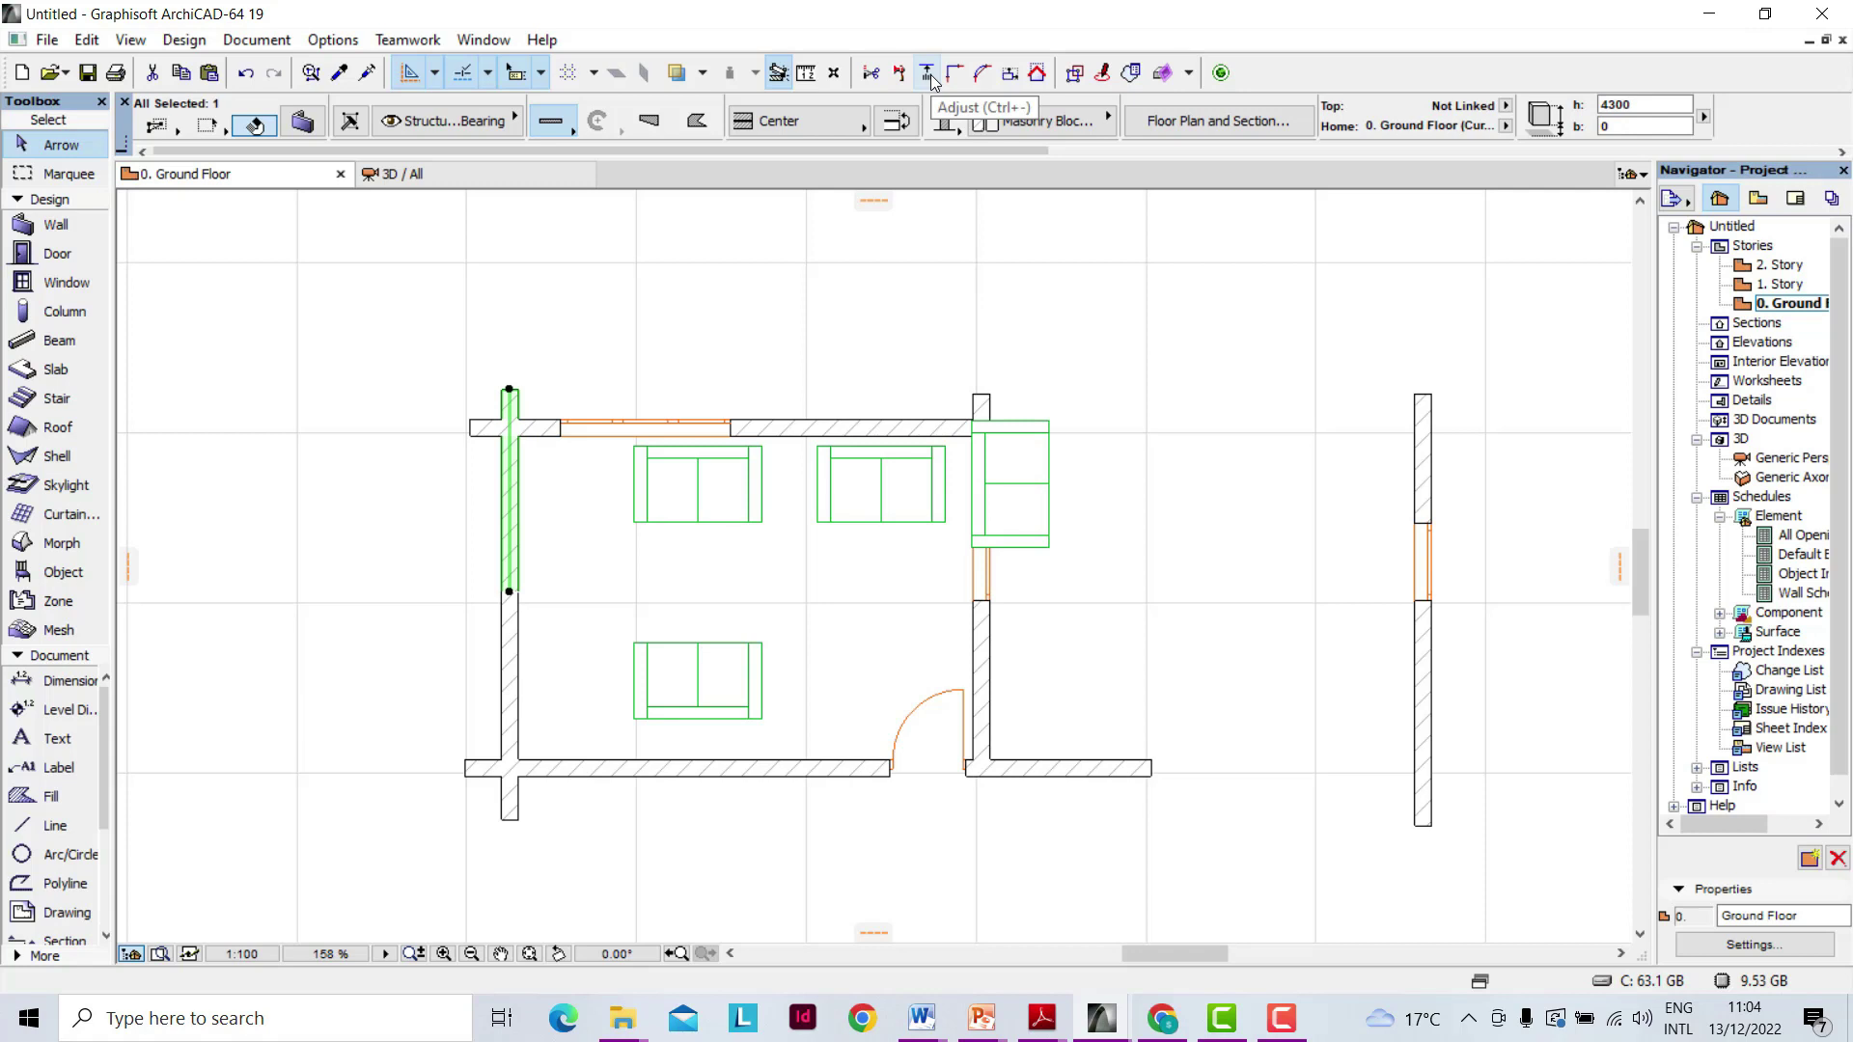
click(725, 340)
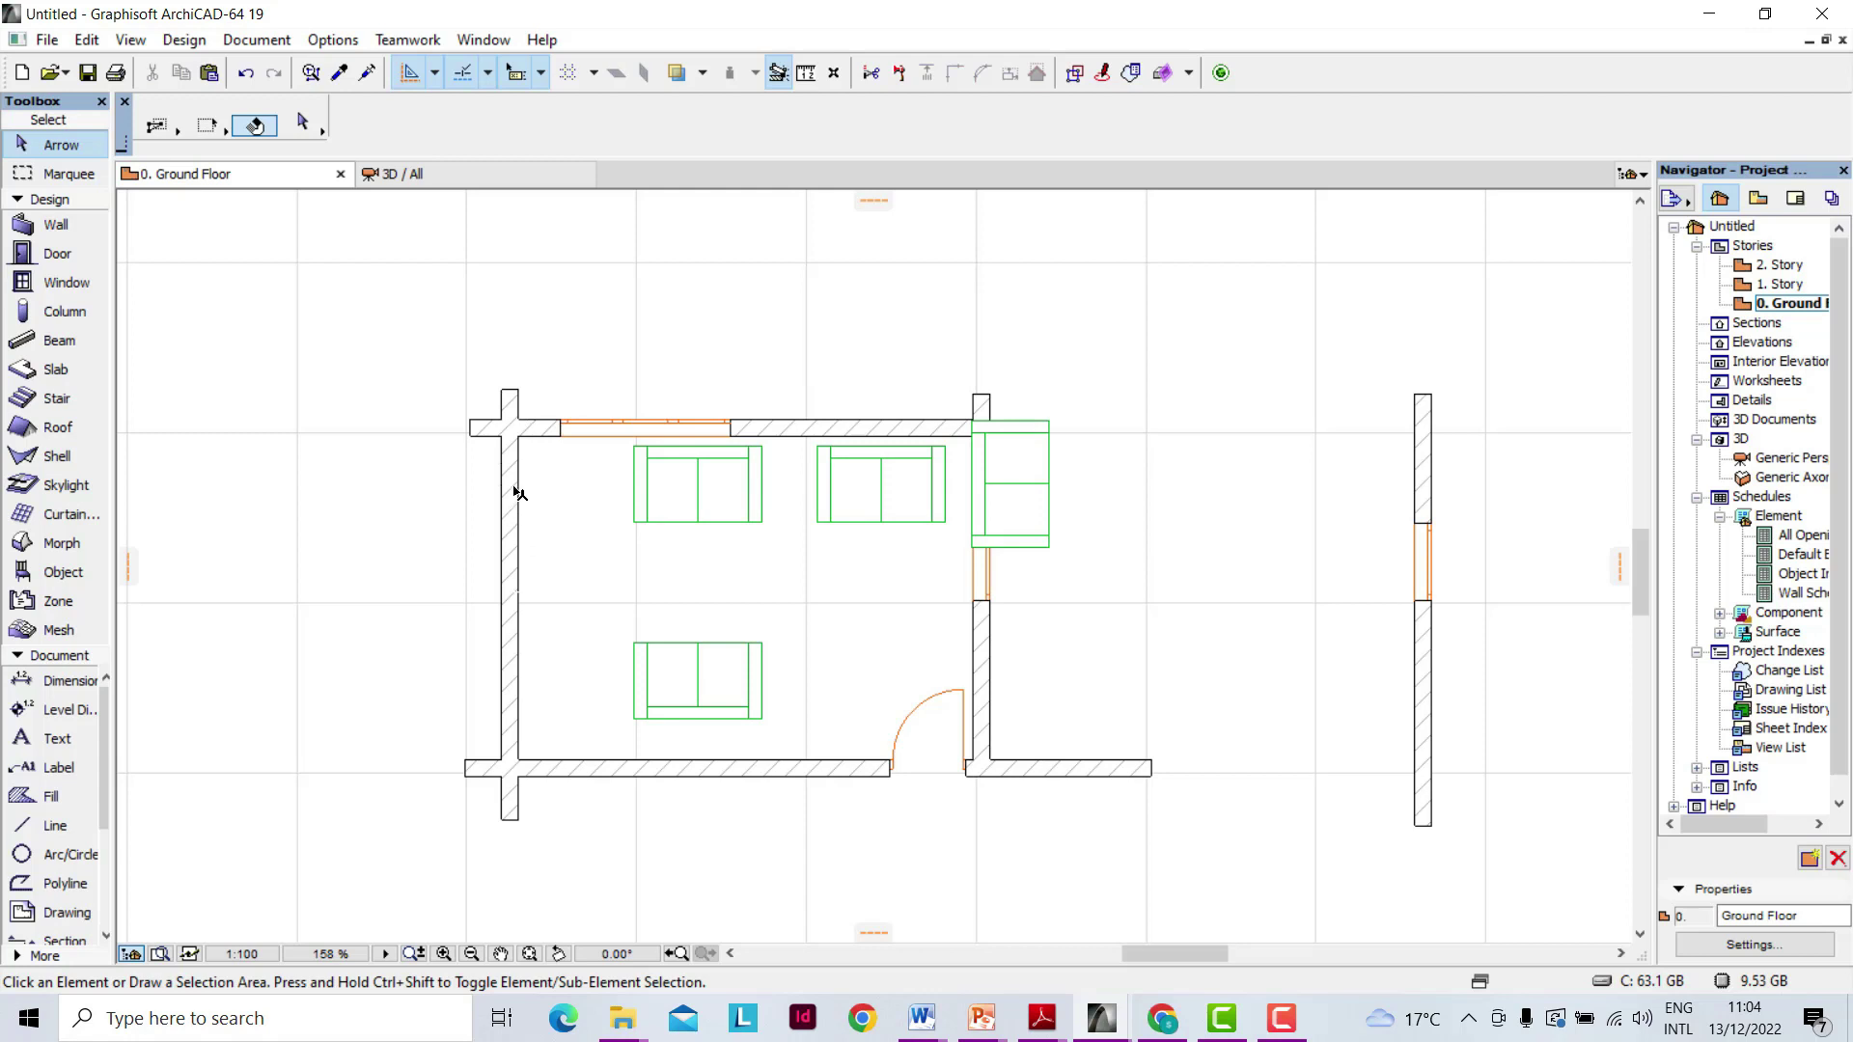
click(541, 430)
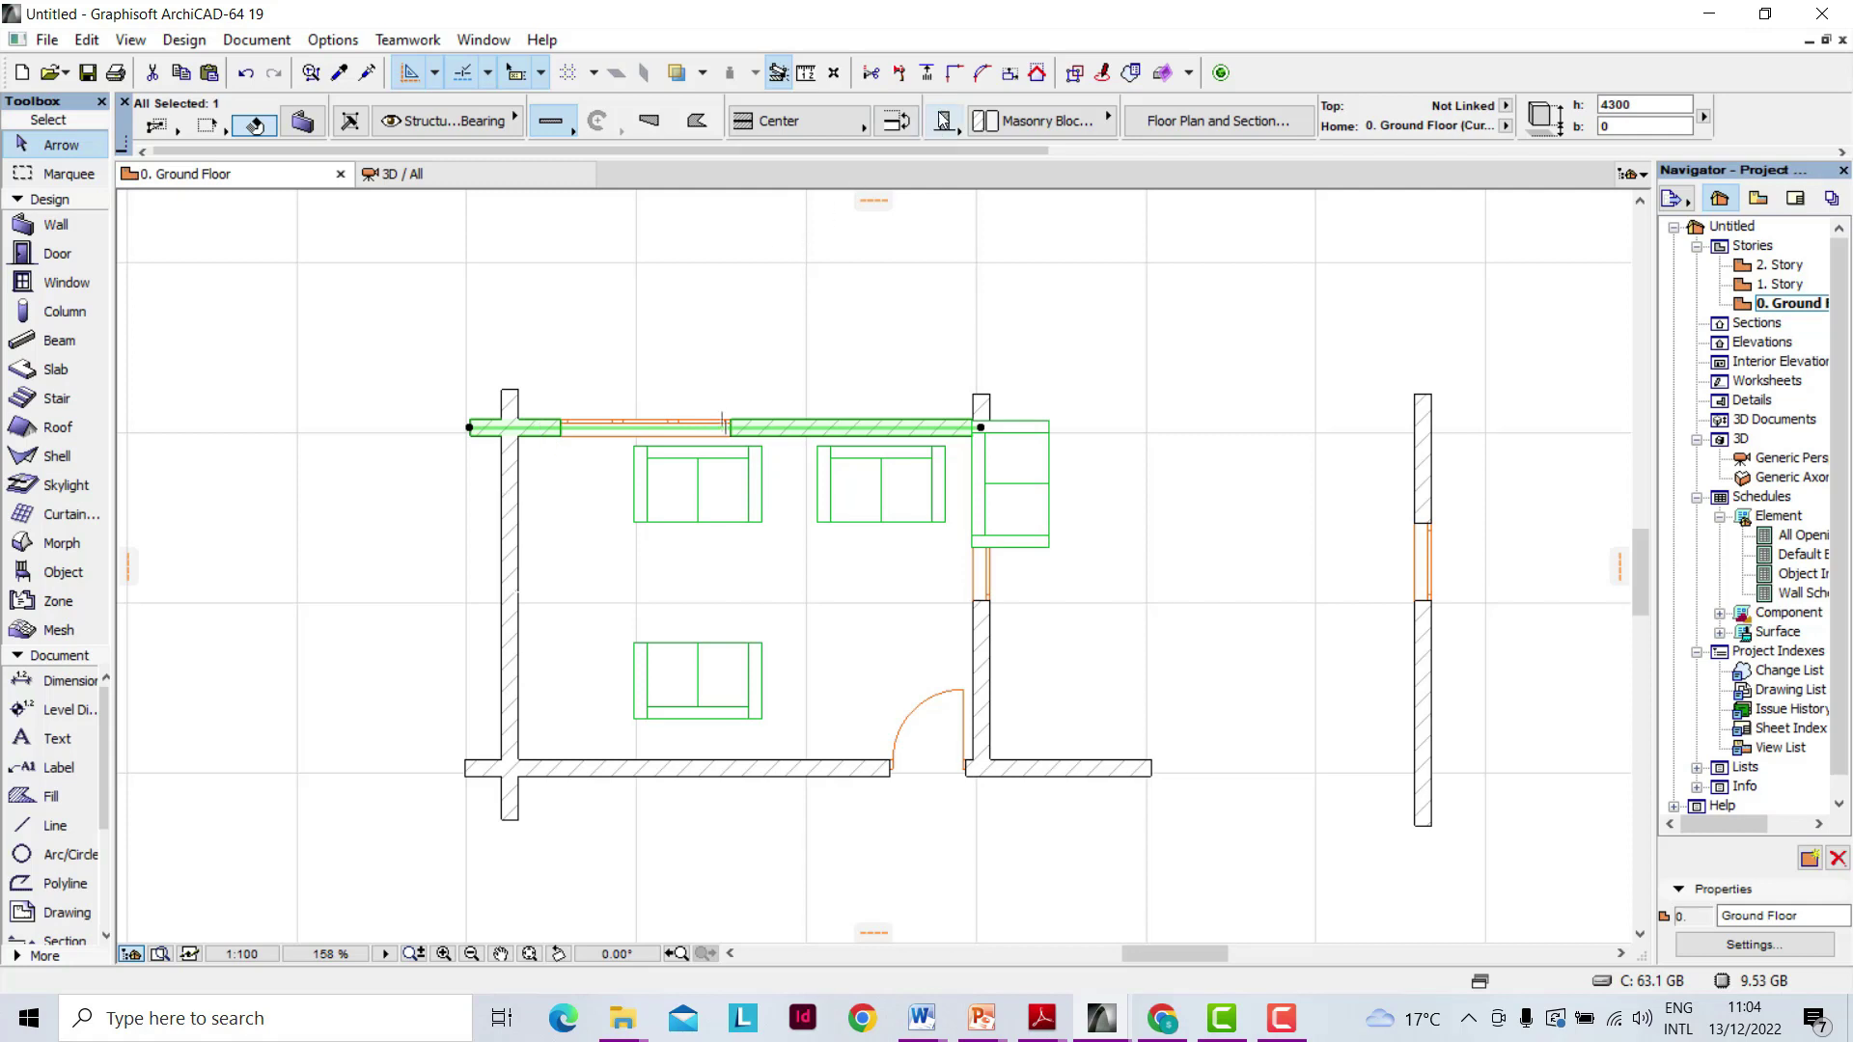
click(927, 75)
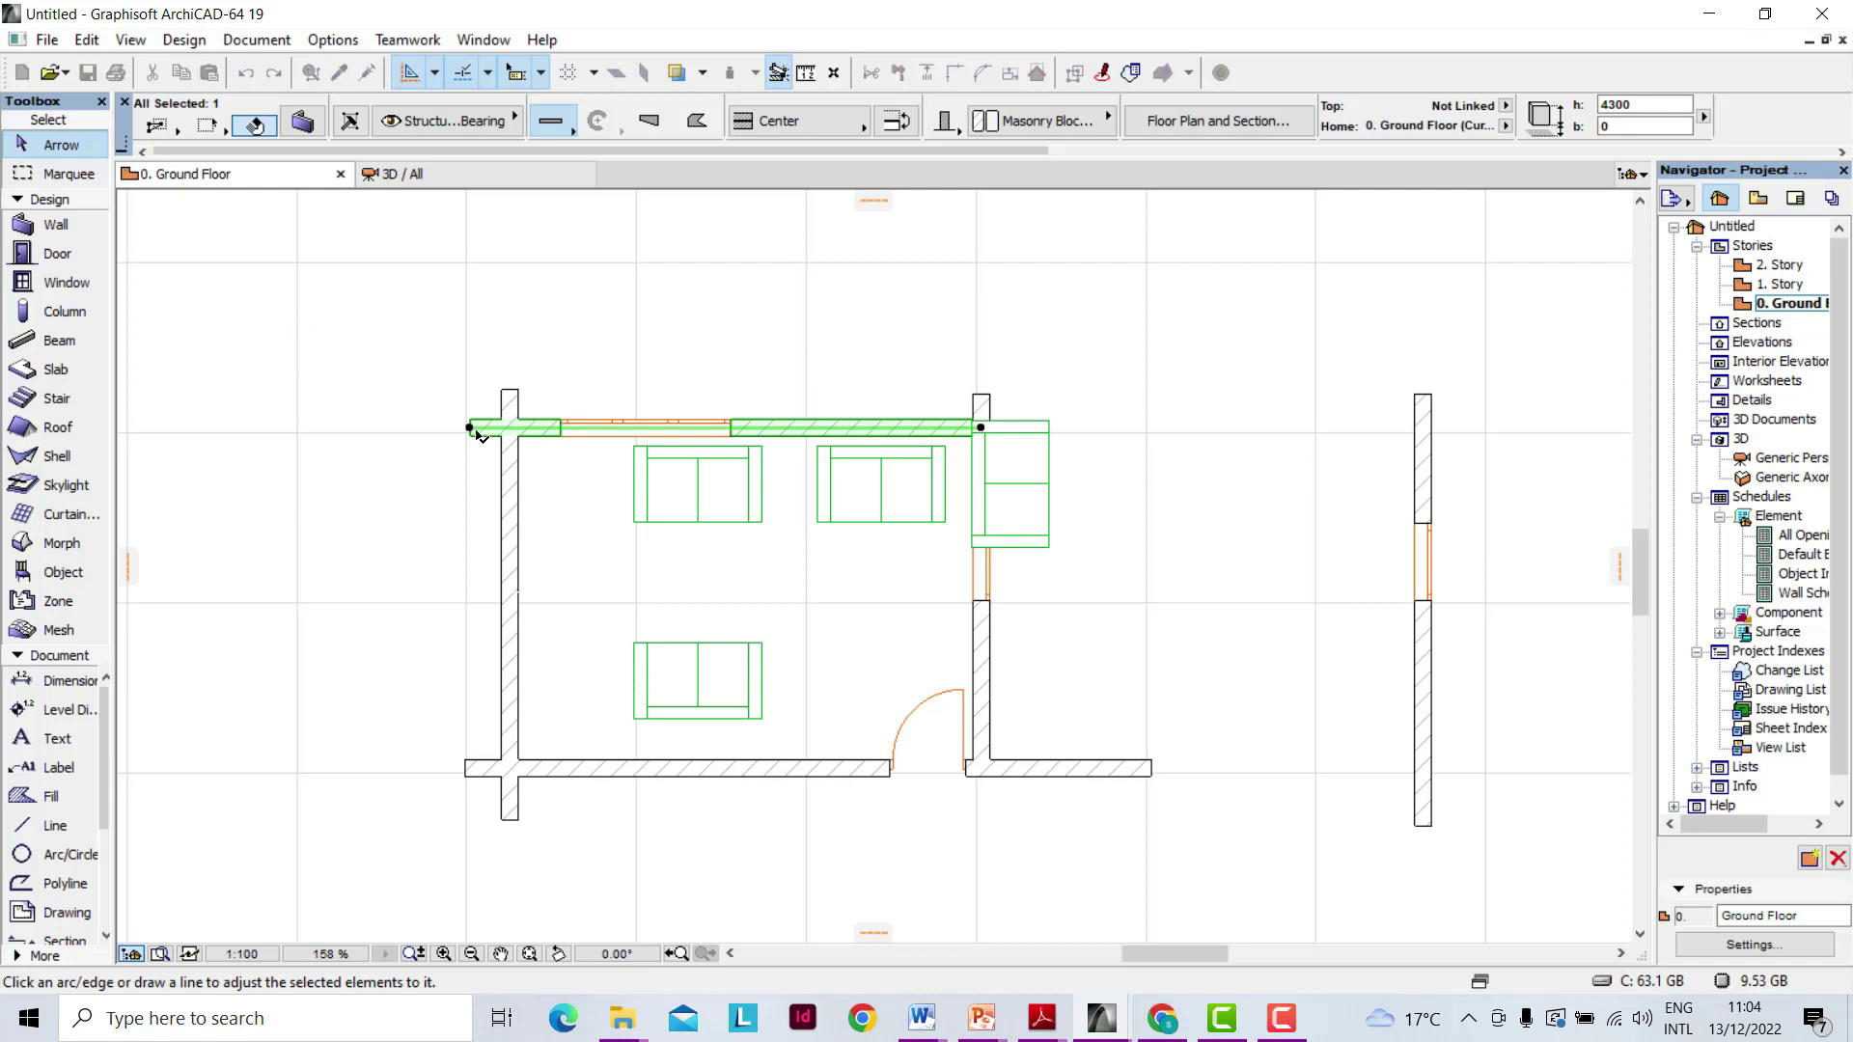
click(296, 322)
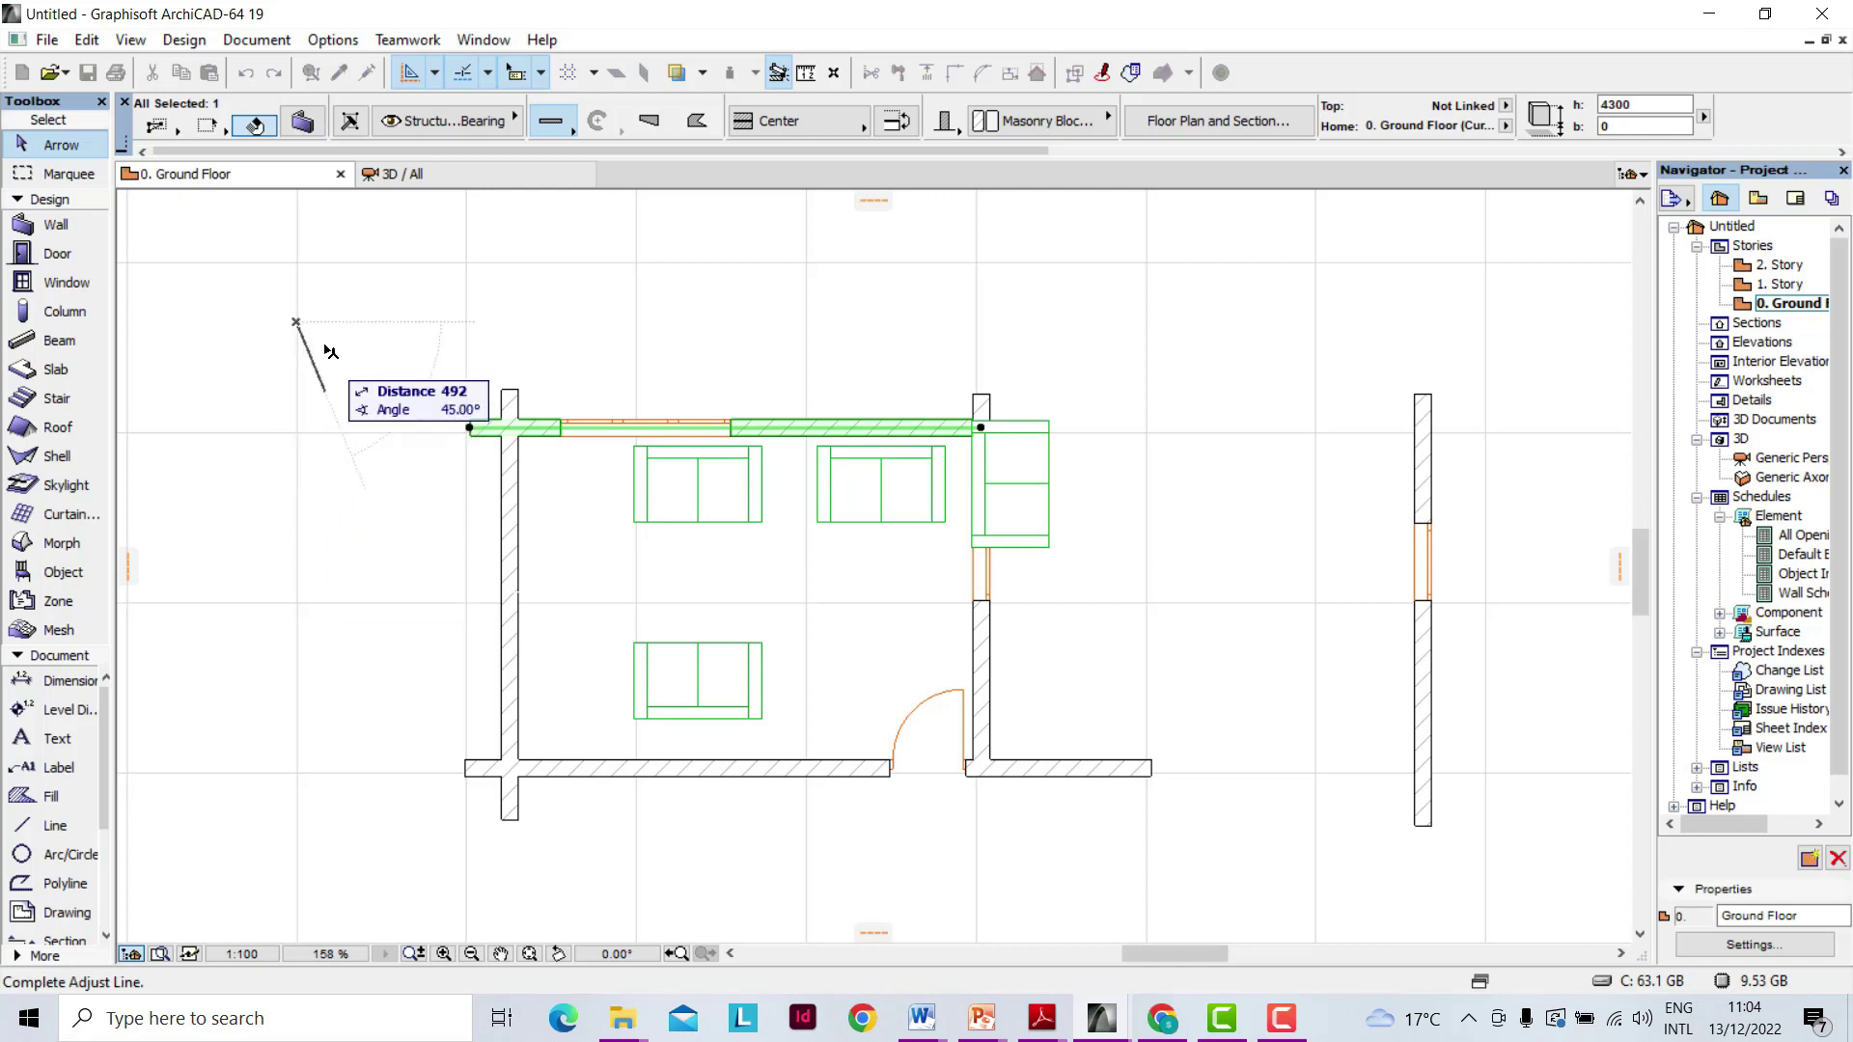
click(298, 543)
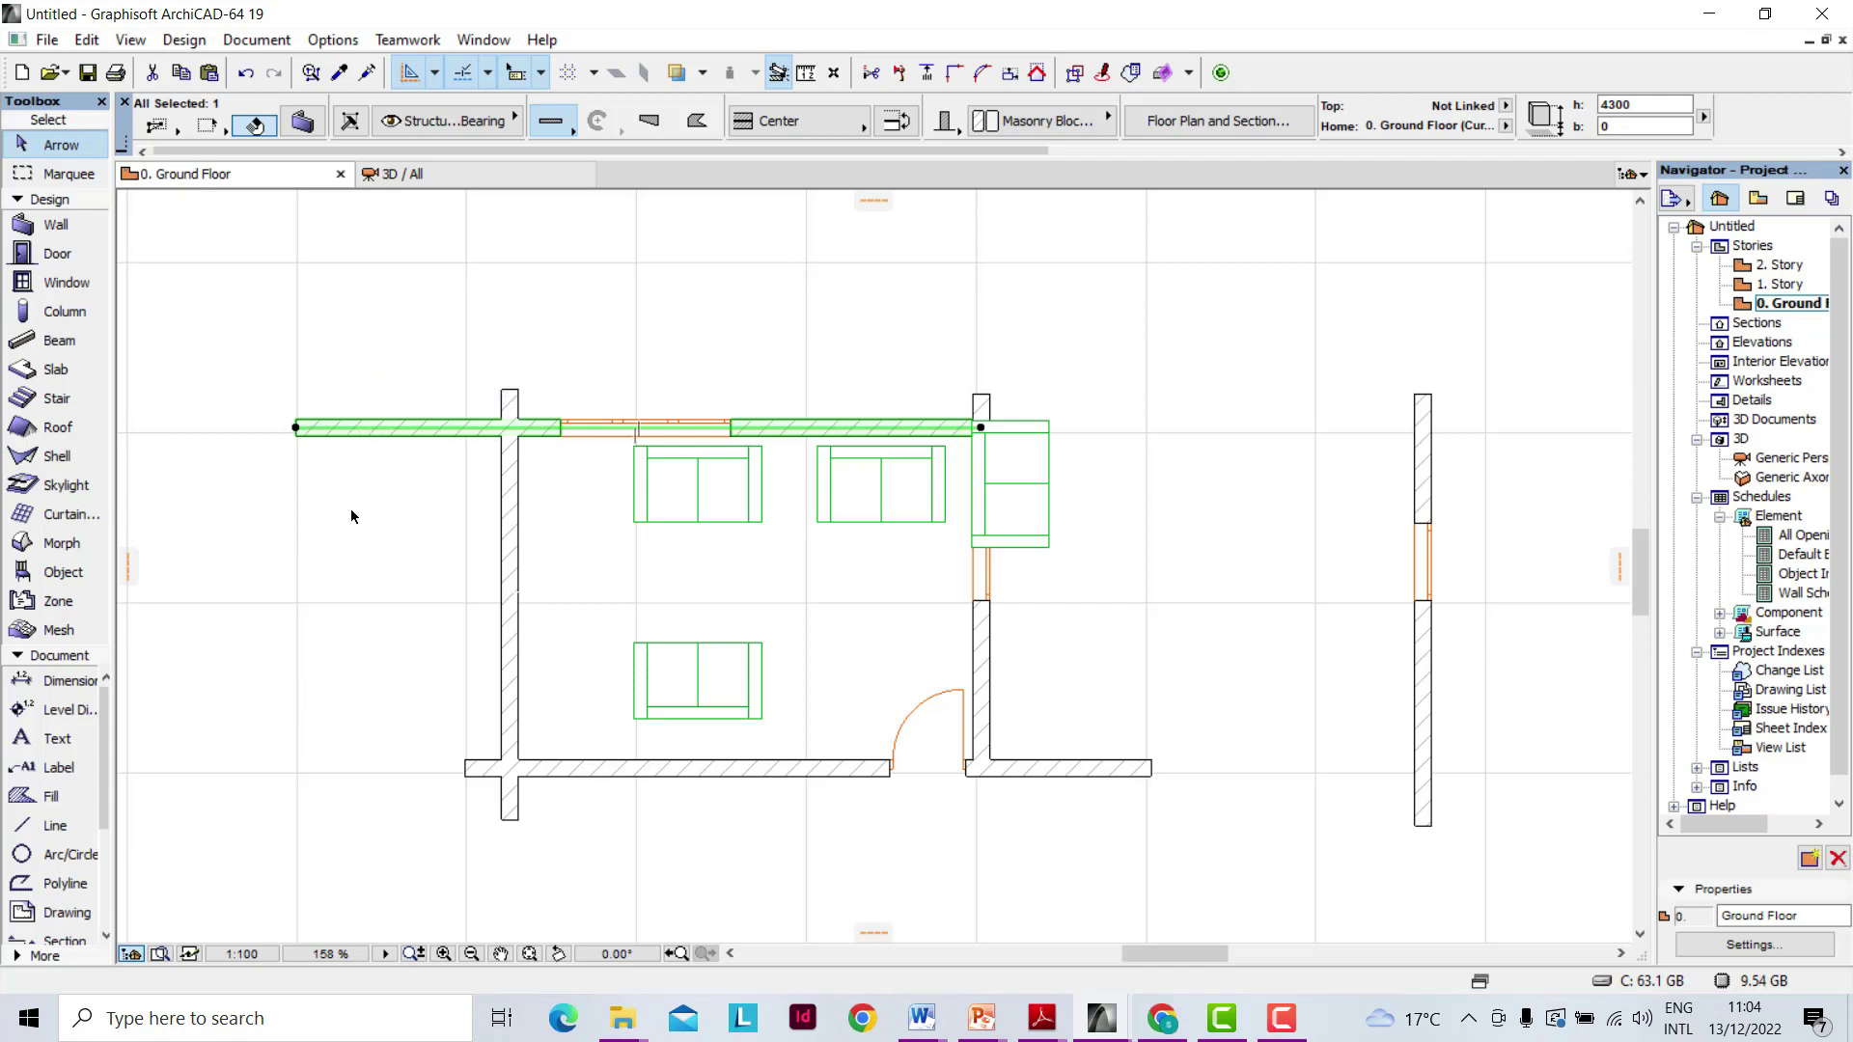
scroll(707, 302, down, 1)
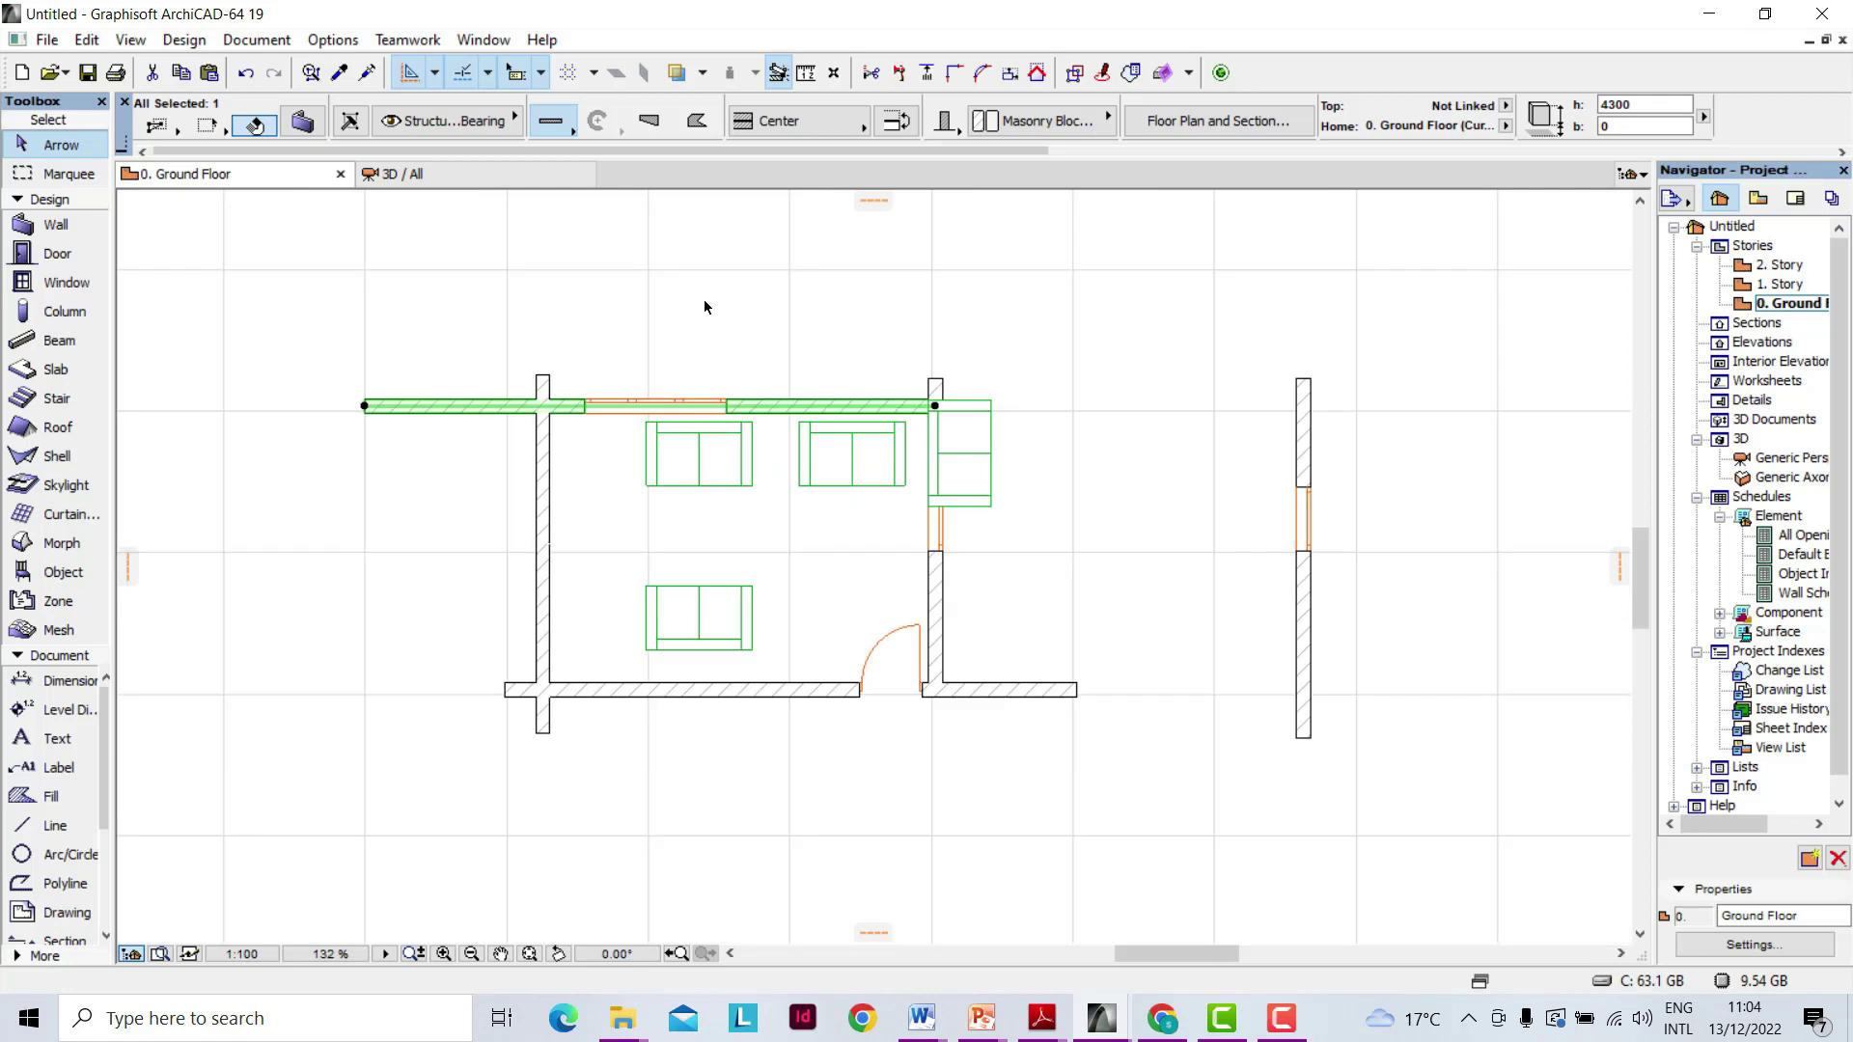
Intersect the lower part of the left vertical wall with the lower horizontal wall to form a clean corner.
click(597, 732)
scroll(467, 725, up, 3)
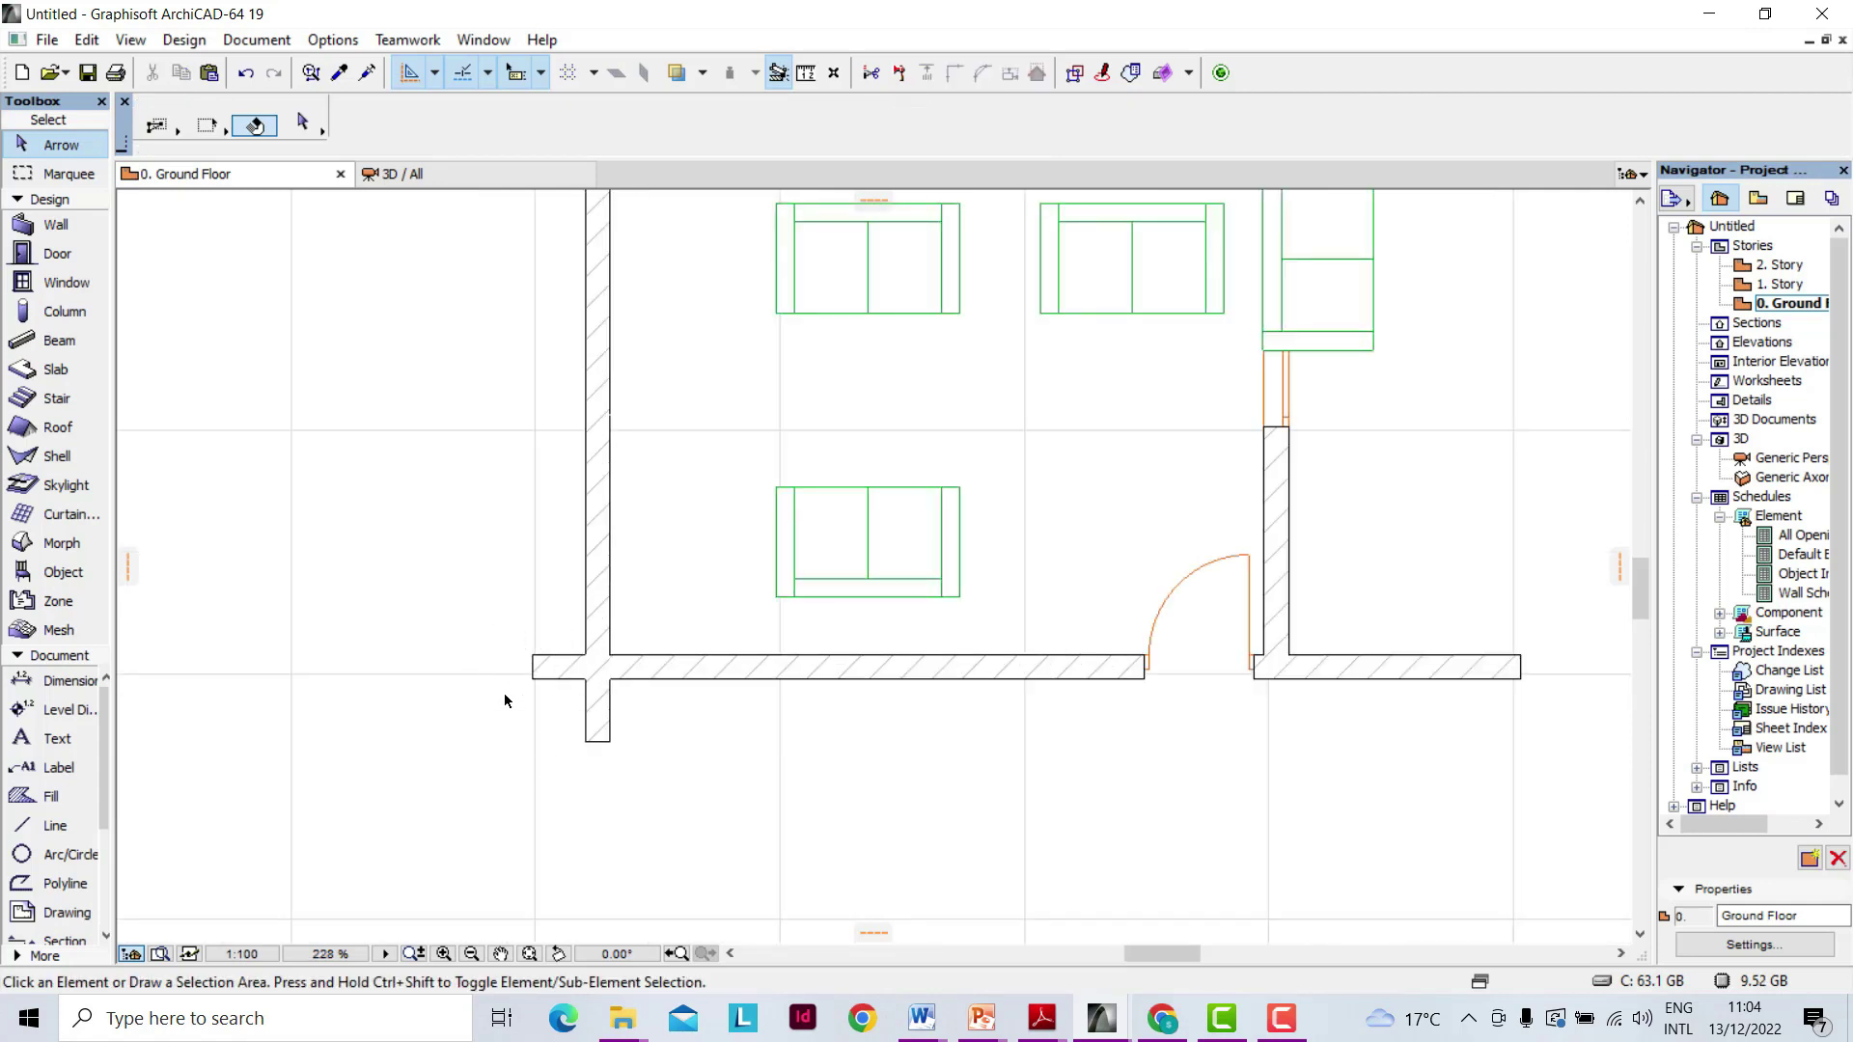
scroll(696, 507, down, 3)
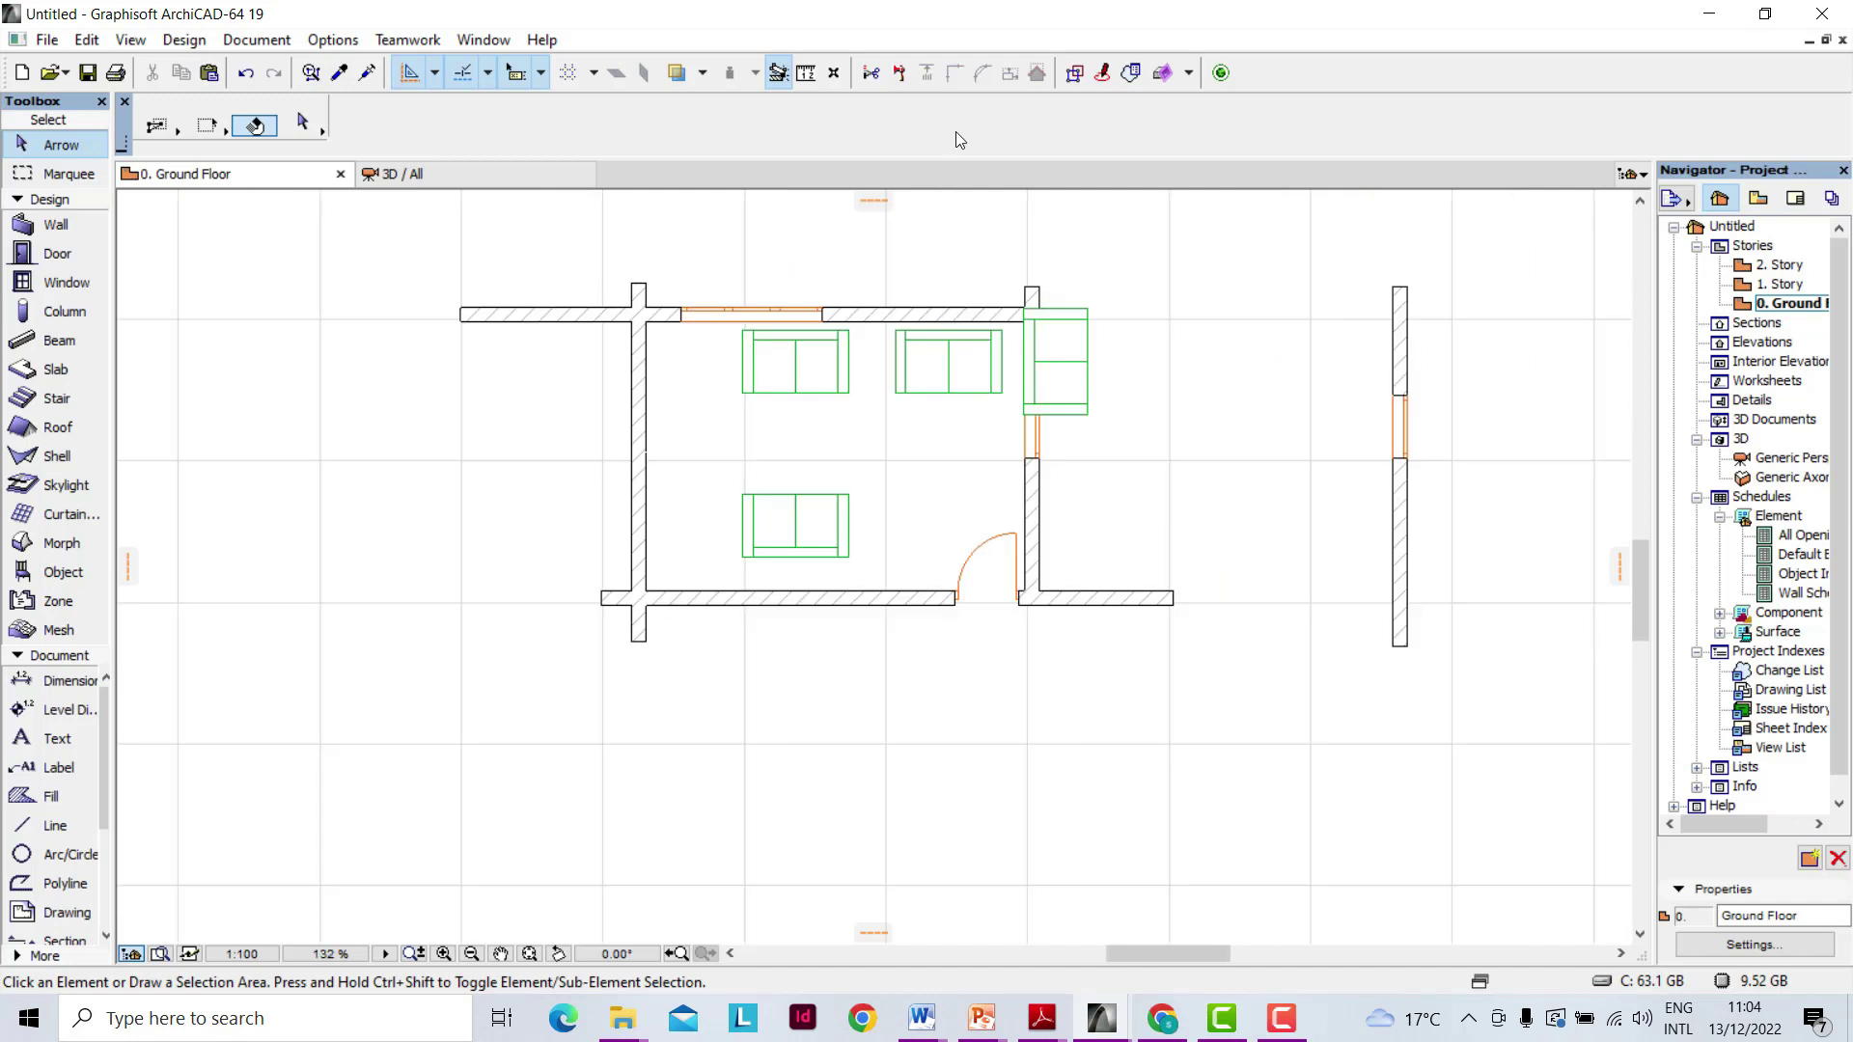
drag(558, 552, 683, 684)
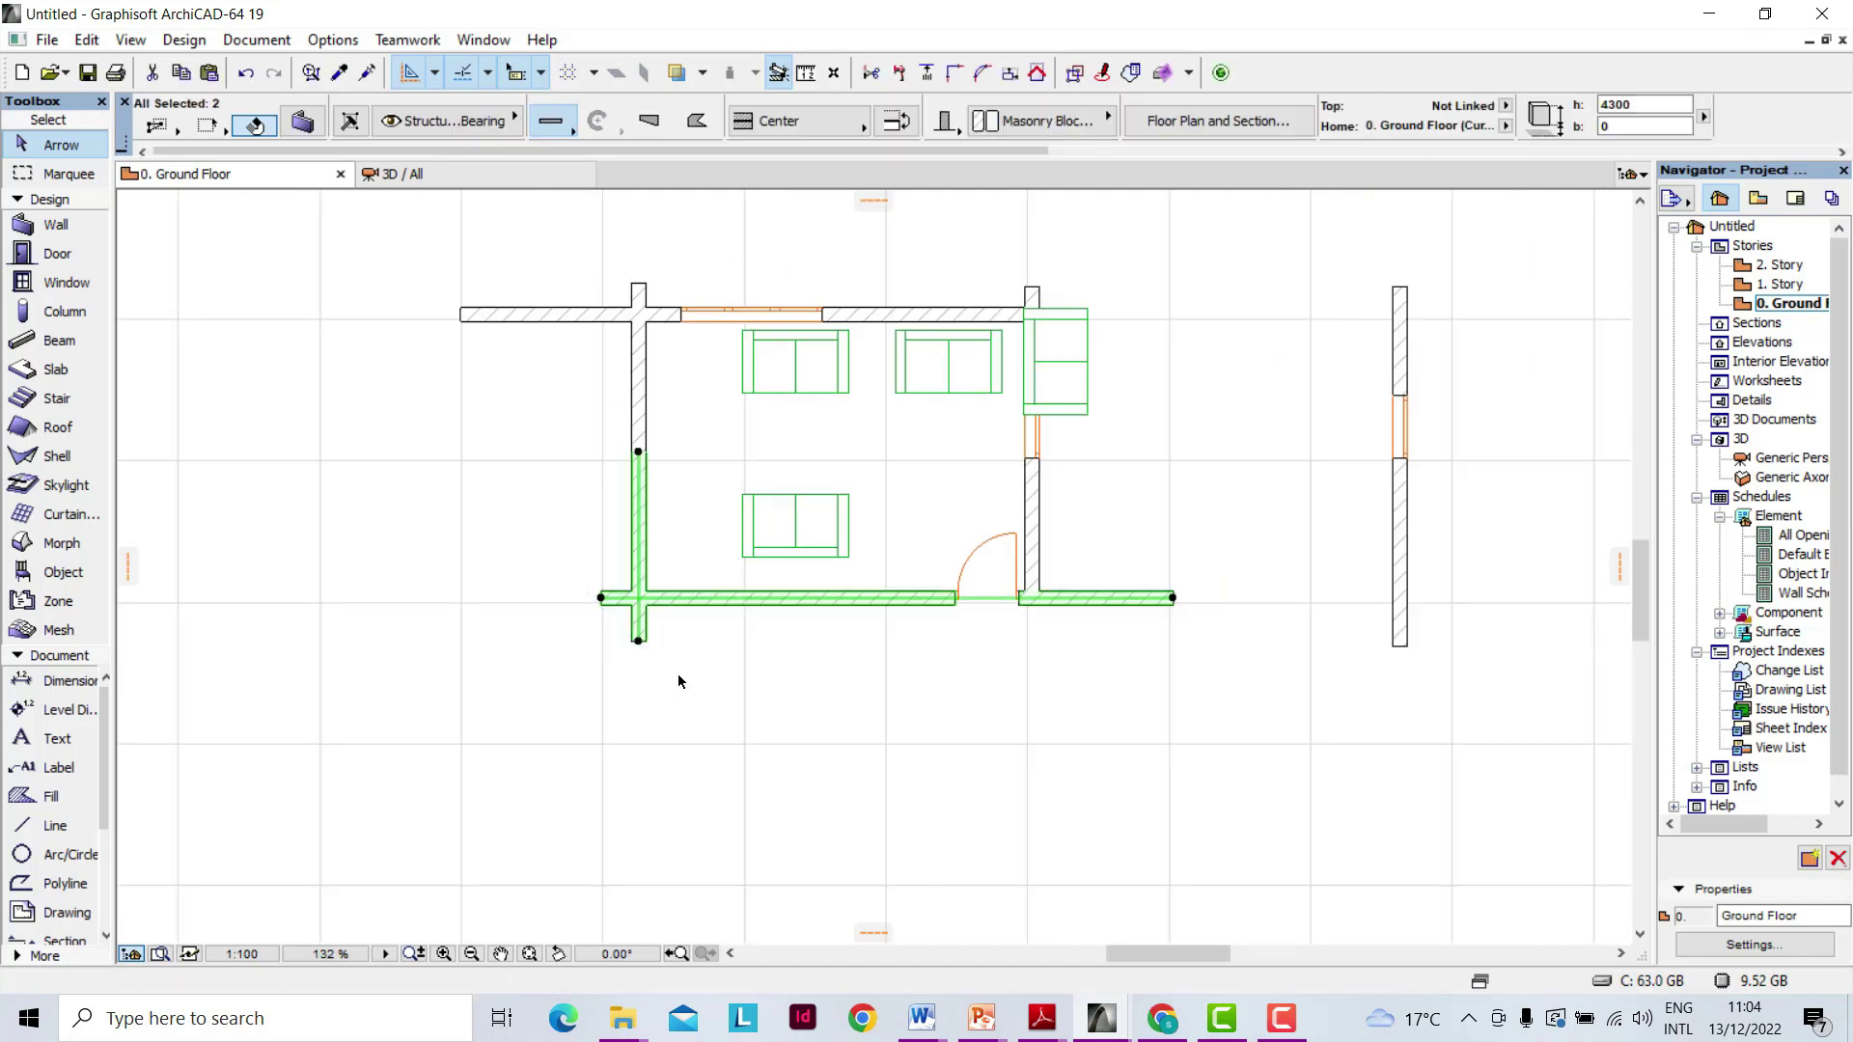
click(953, 76)
scroll(654, 617, up, 2)
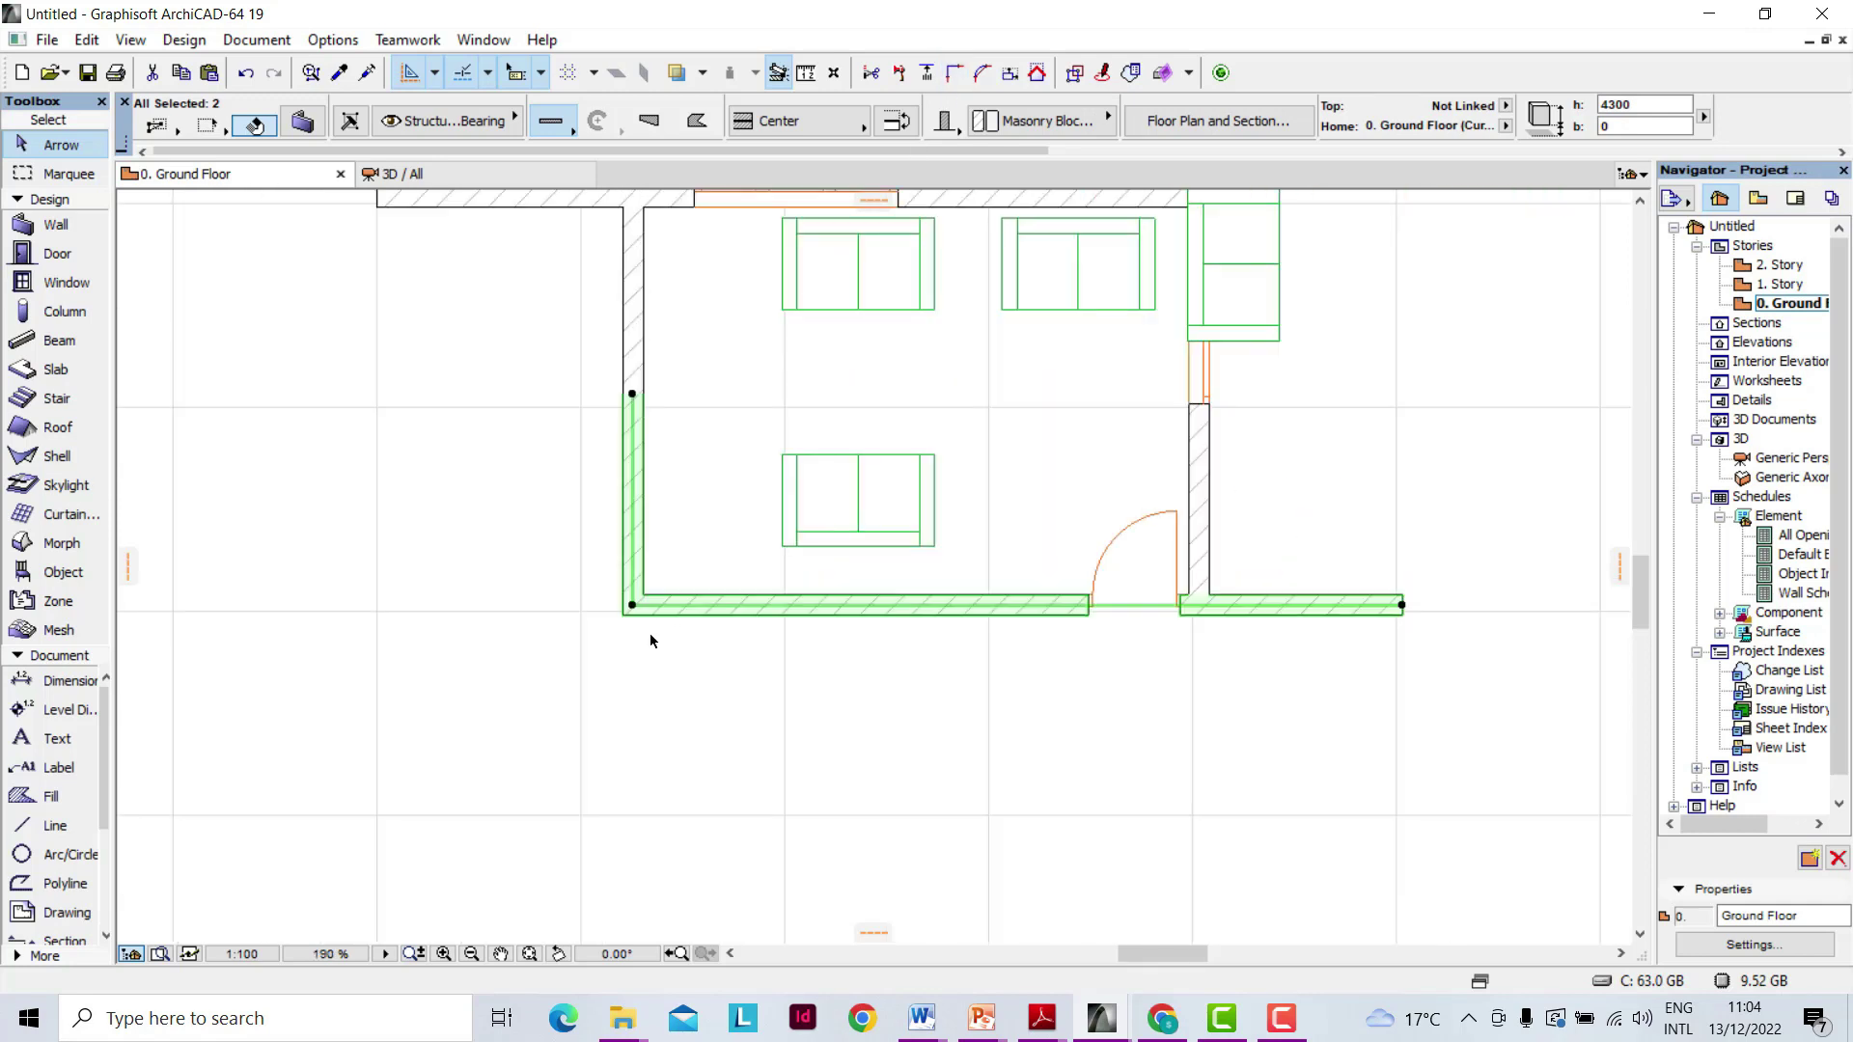
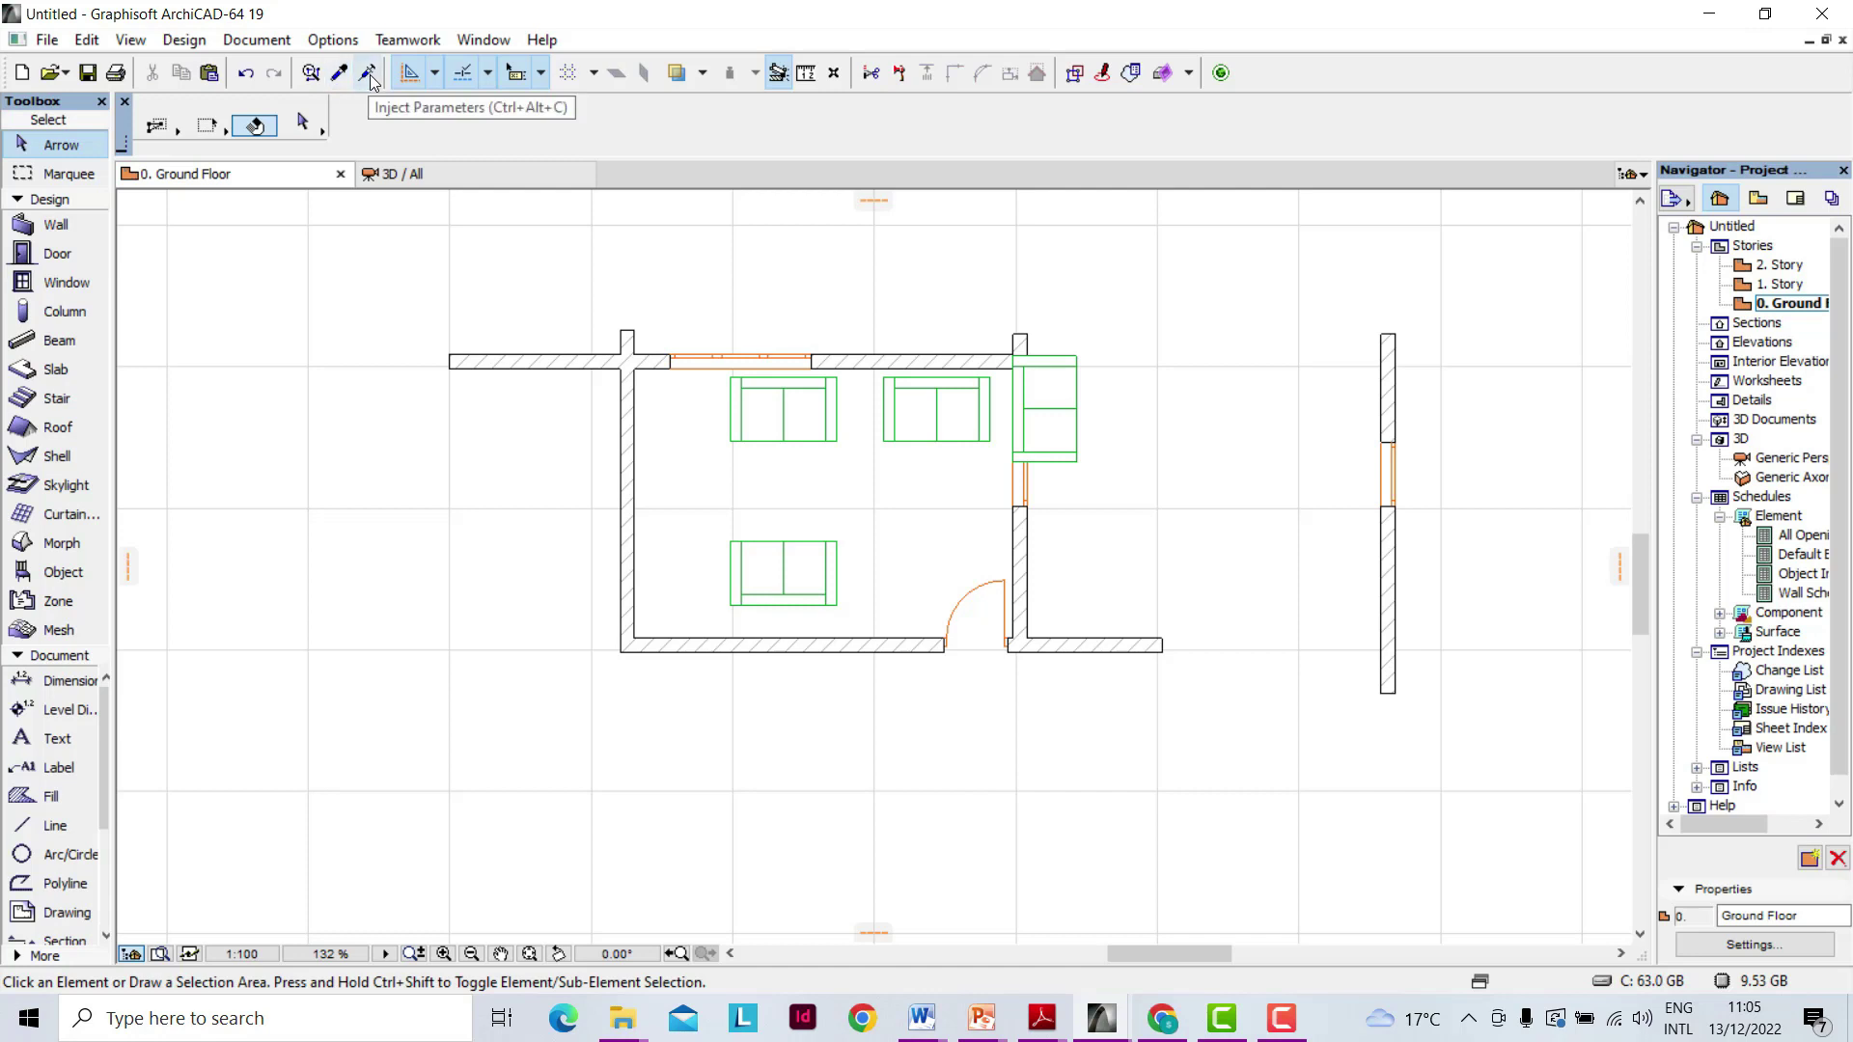
Move the vertical sofa overlapping the right wall horizontally to the right, clear of the wall and its window.
scroll(835, 513, down, 3)
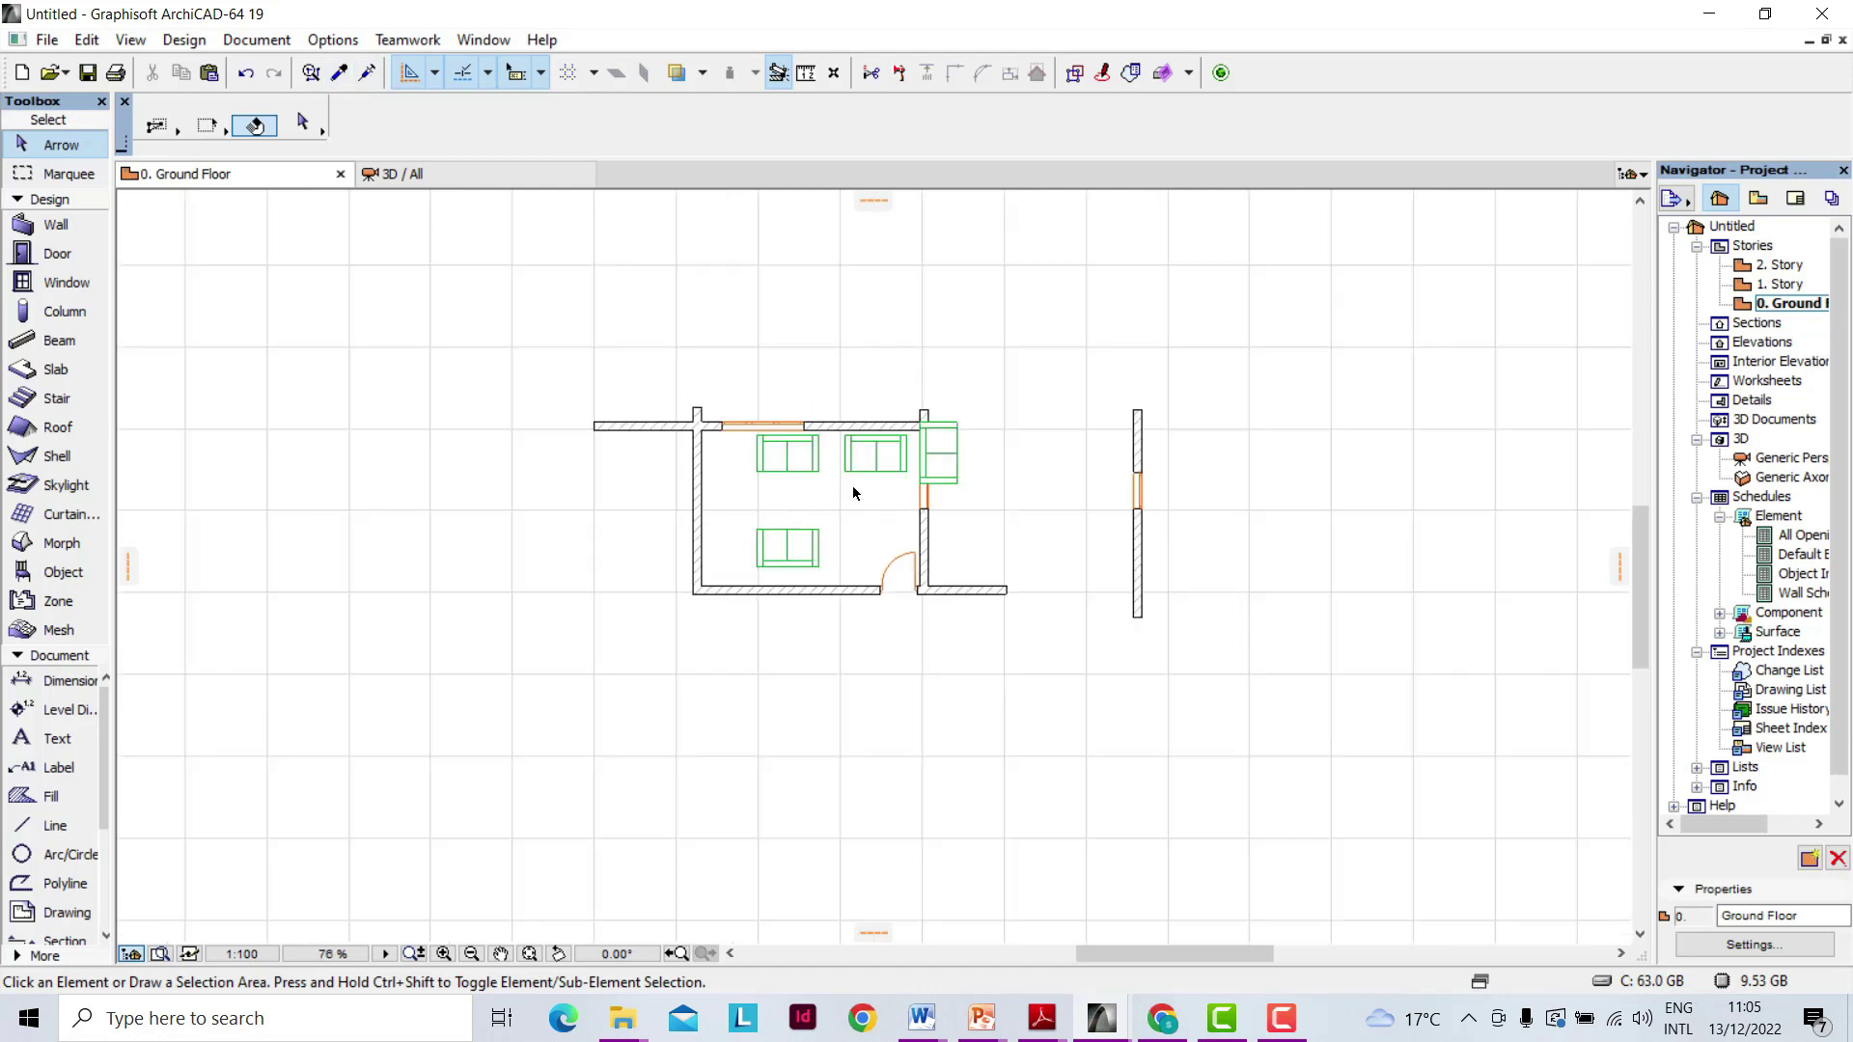
scroll(871, 453, up, 4)
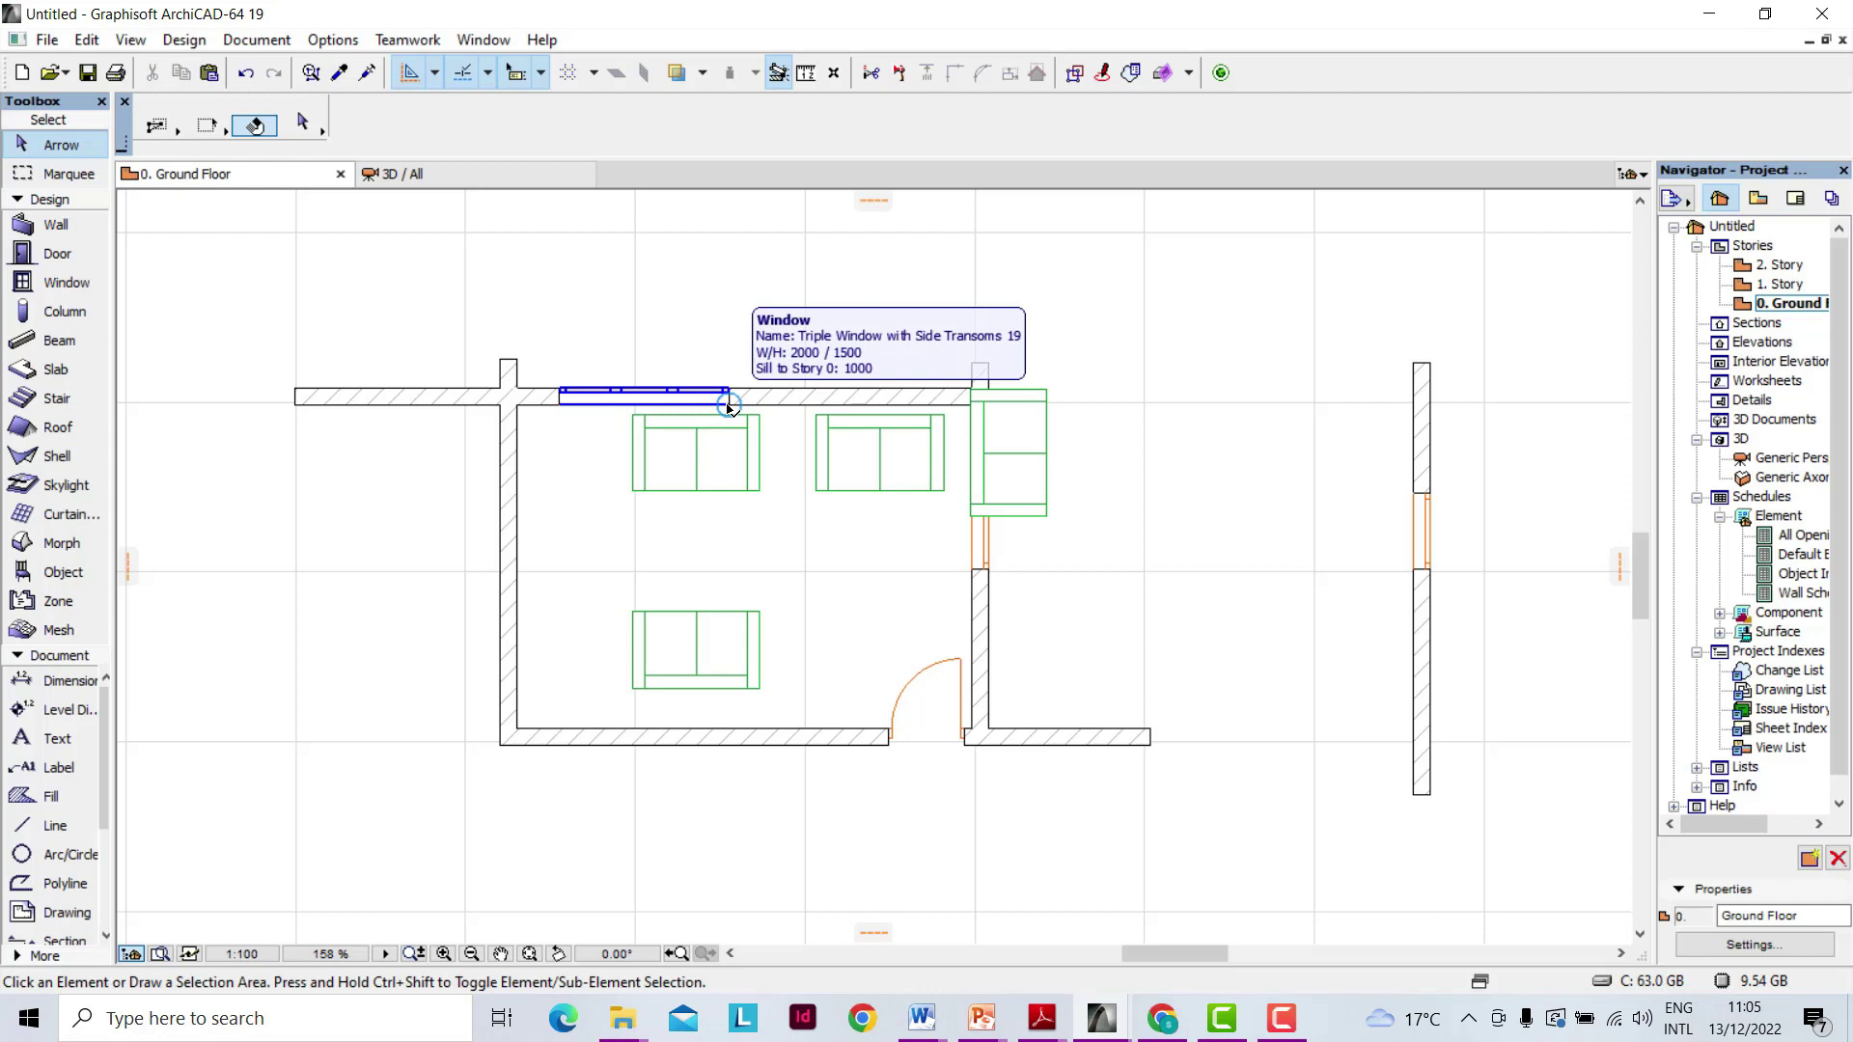
click(728, 407)
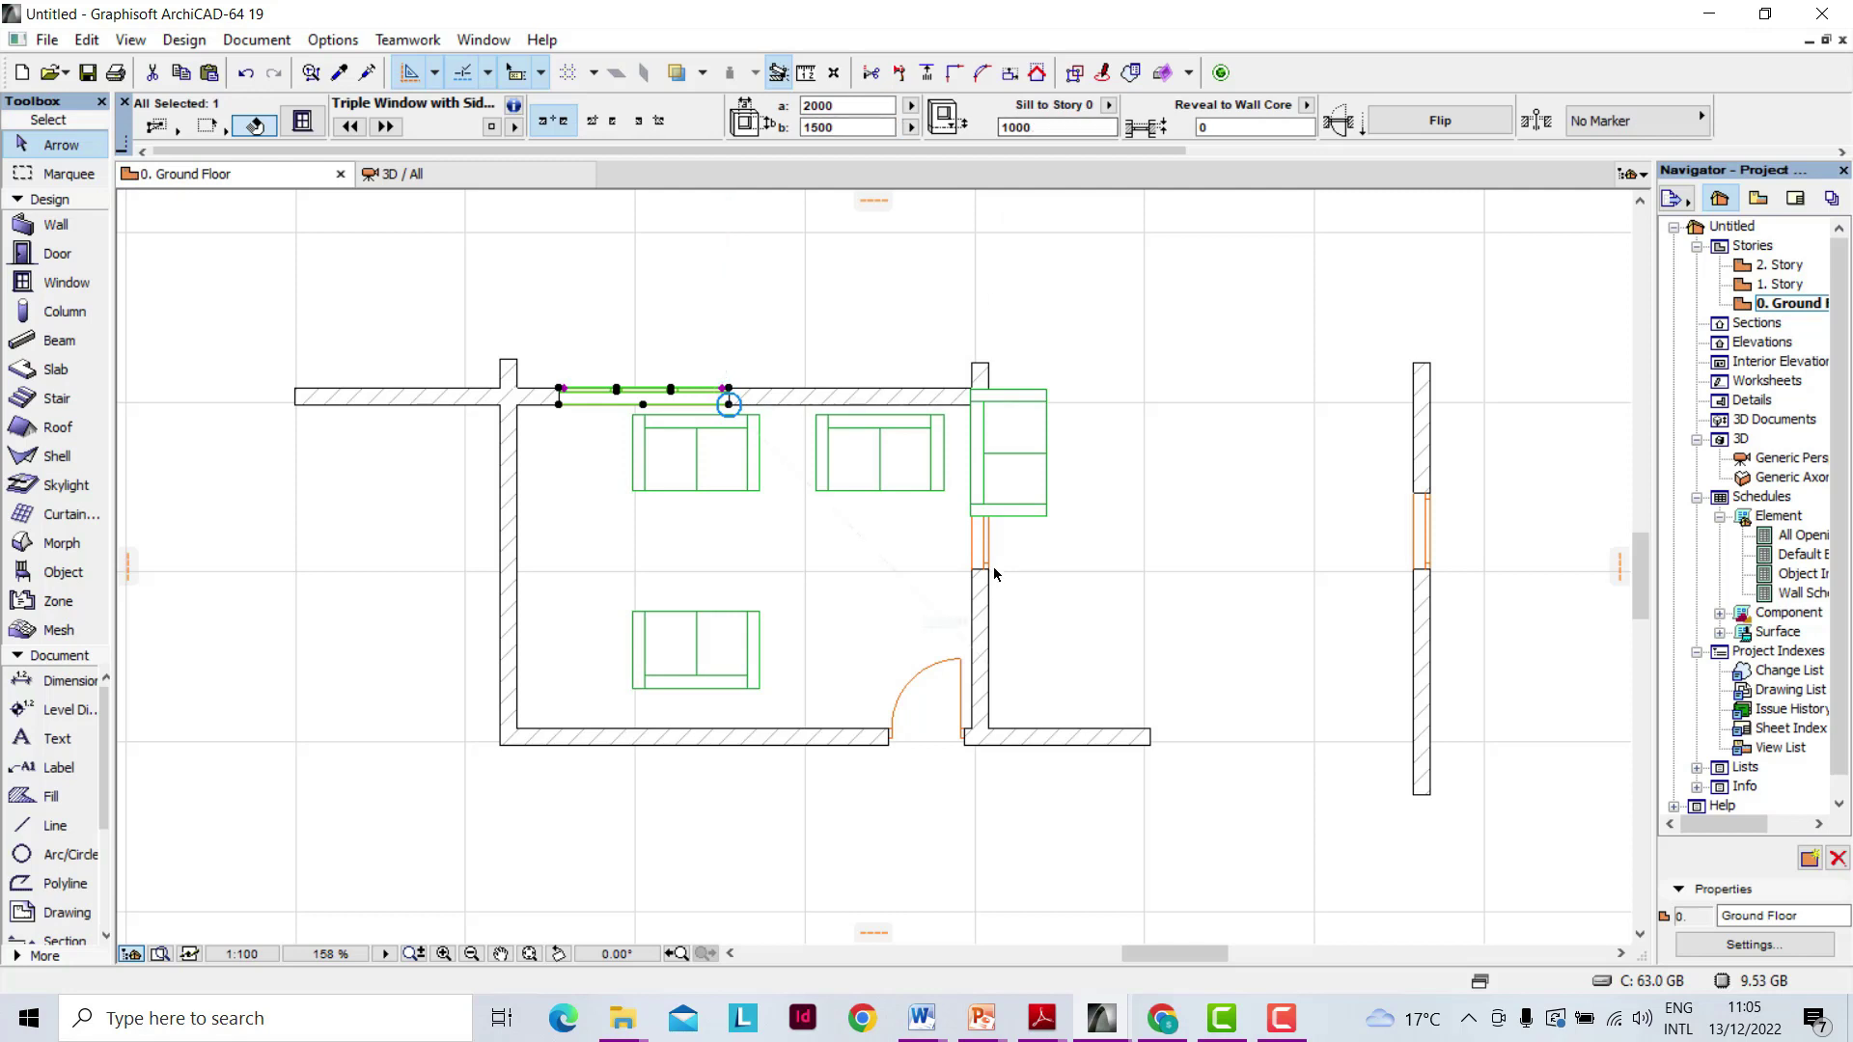
click(1020, 504)
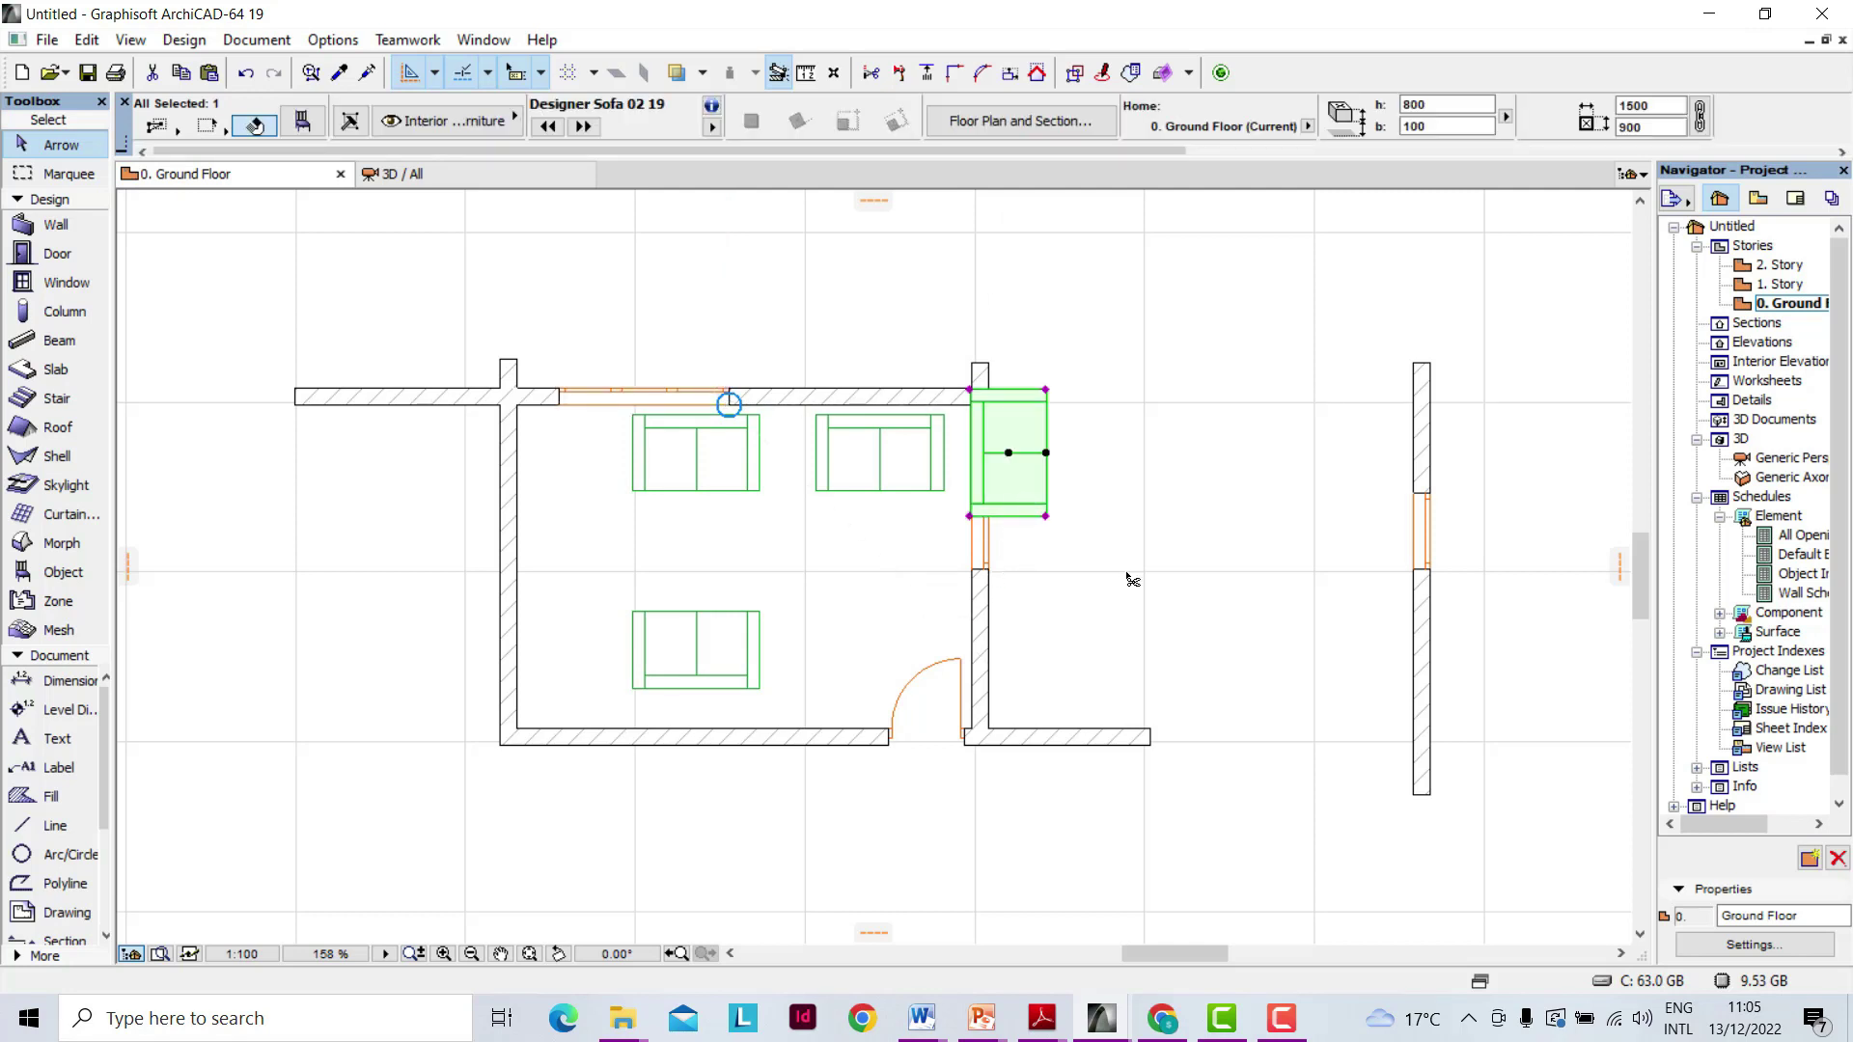
drag(1028, 489, 1156, 497)
click(1202, 564)
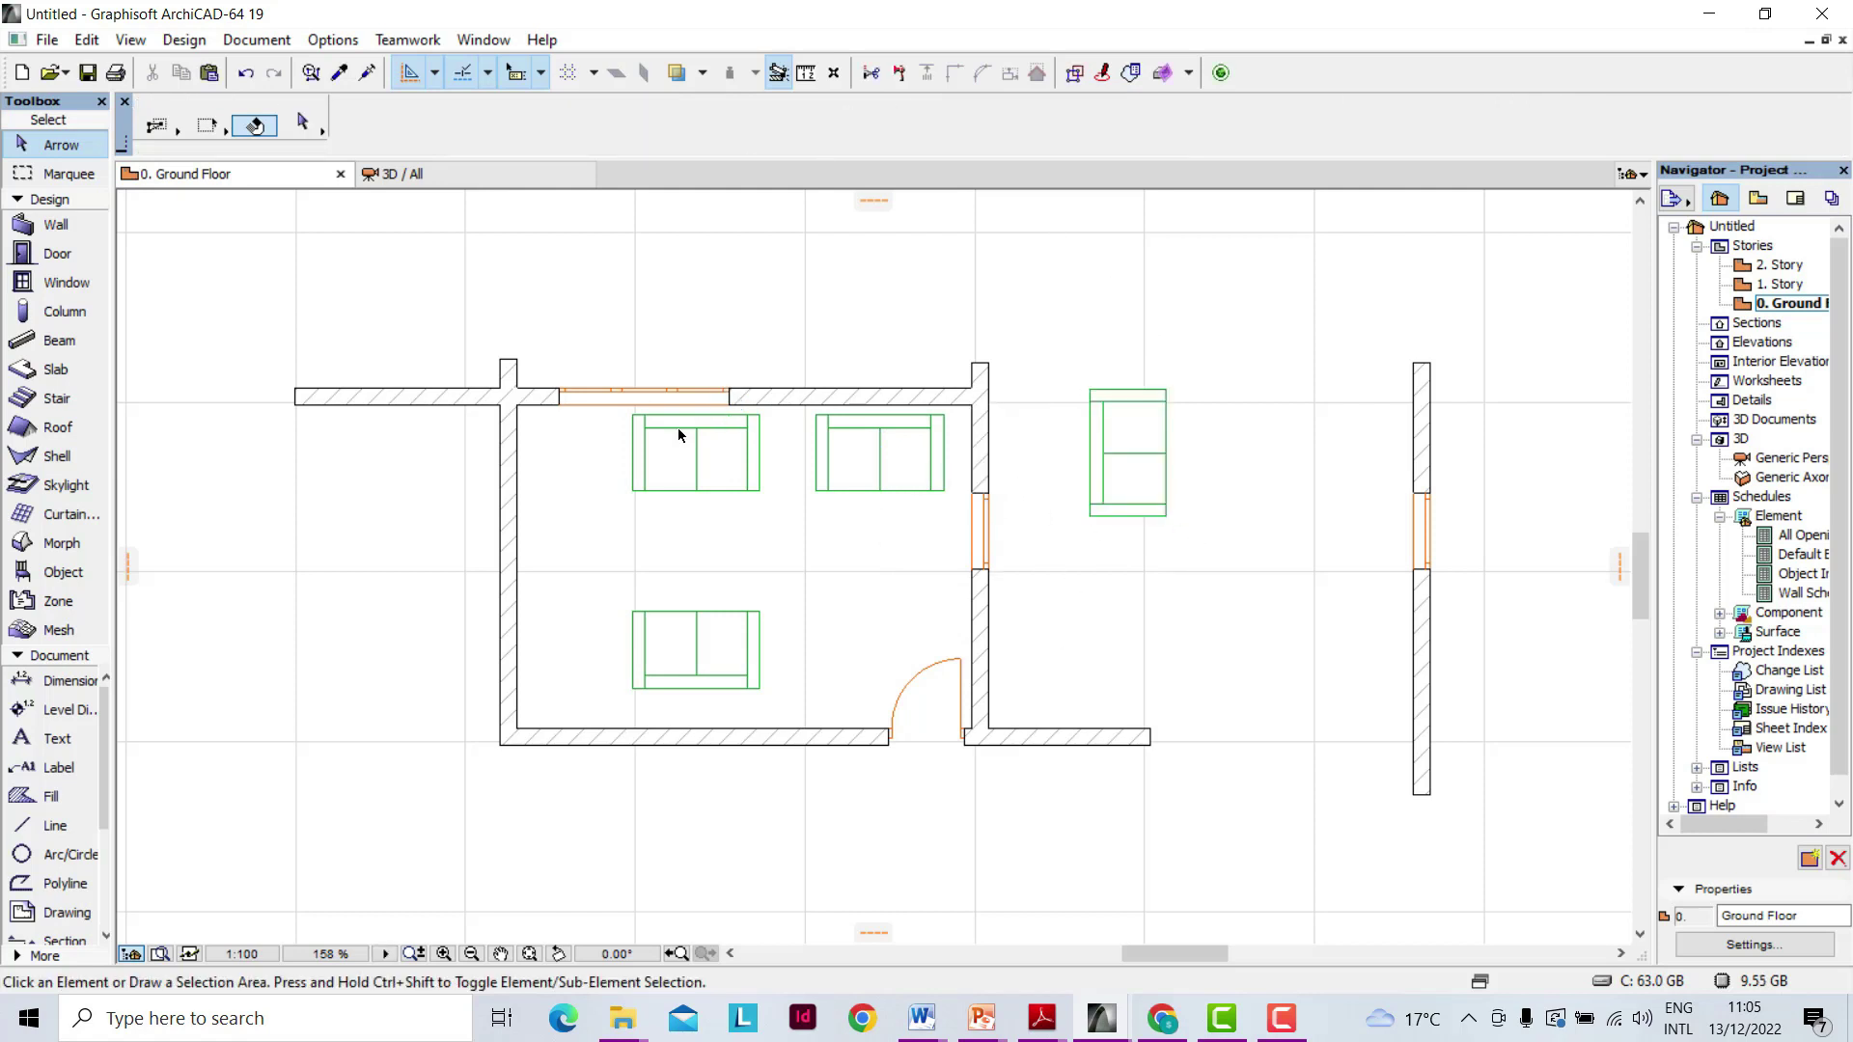
Compare the settings of the right wall's window with those of the triple window in the upper wall.
click(984, 499)
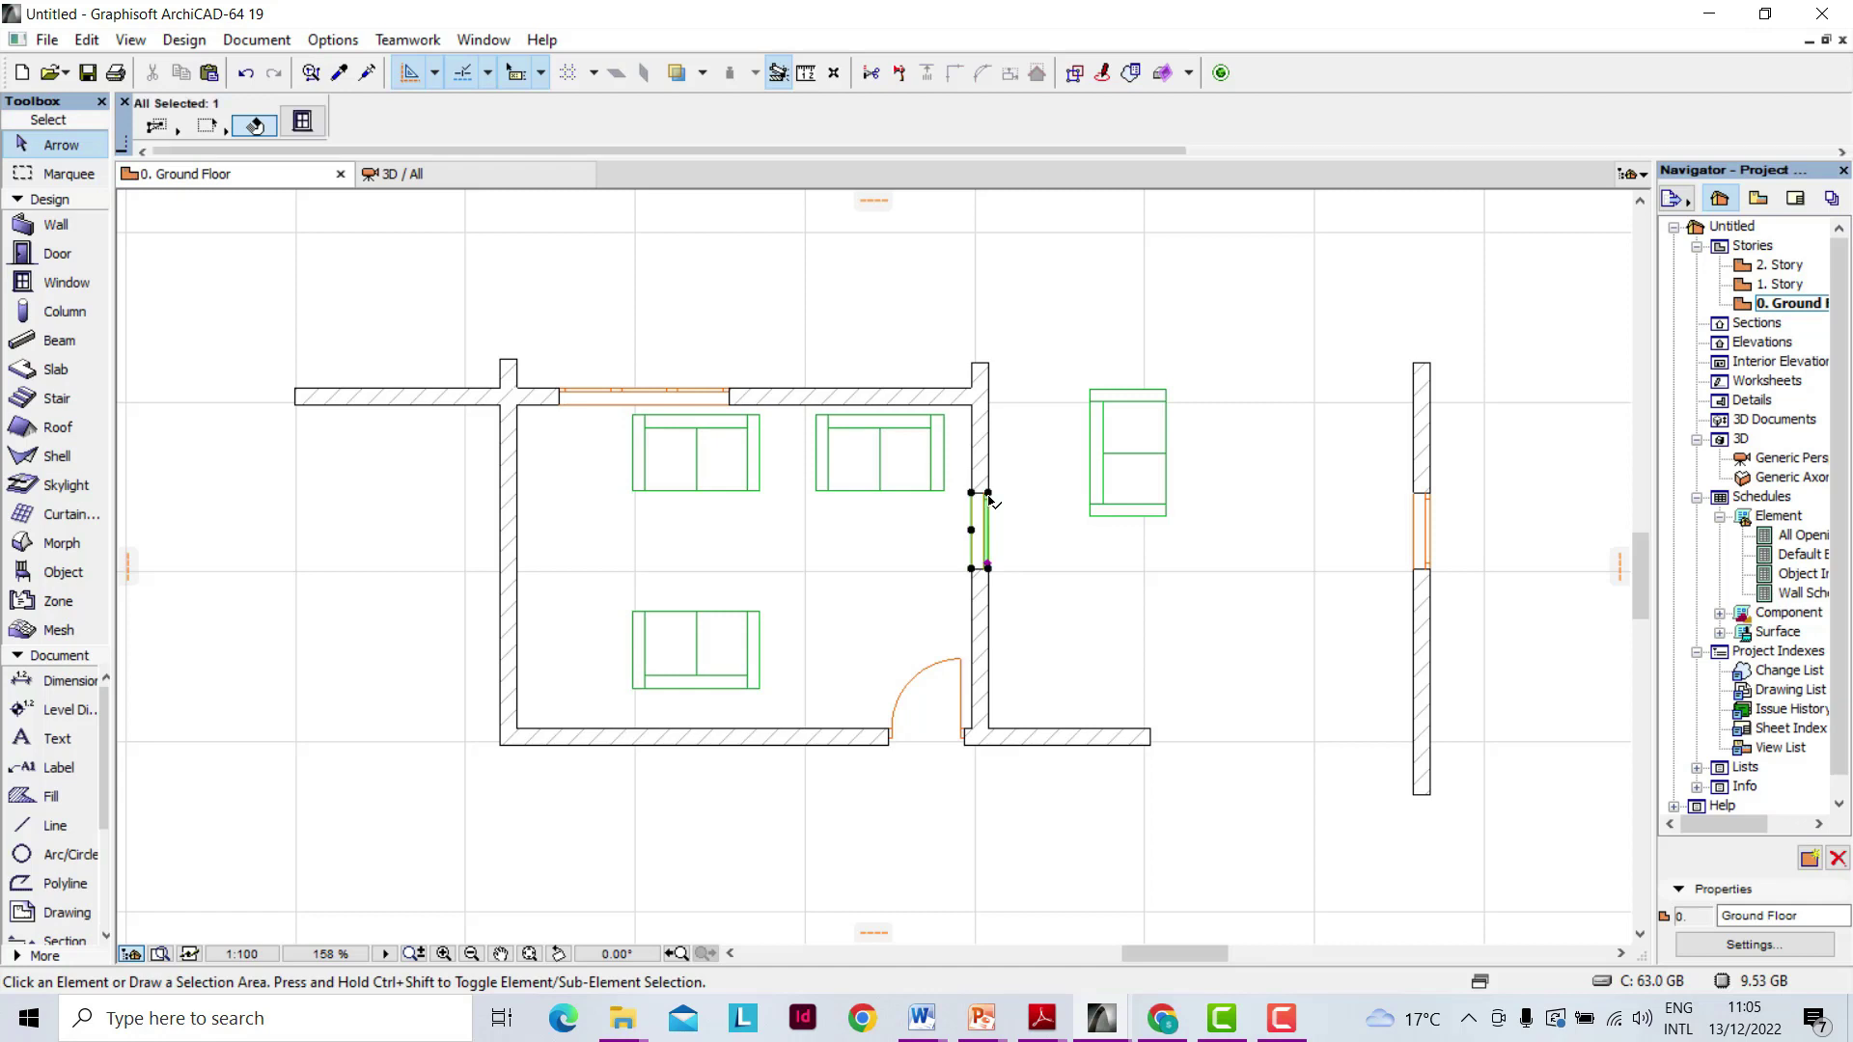
click(727, 403)
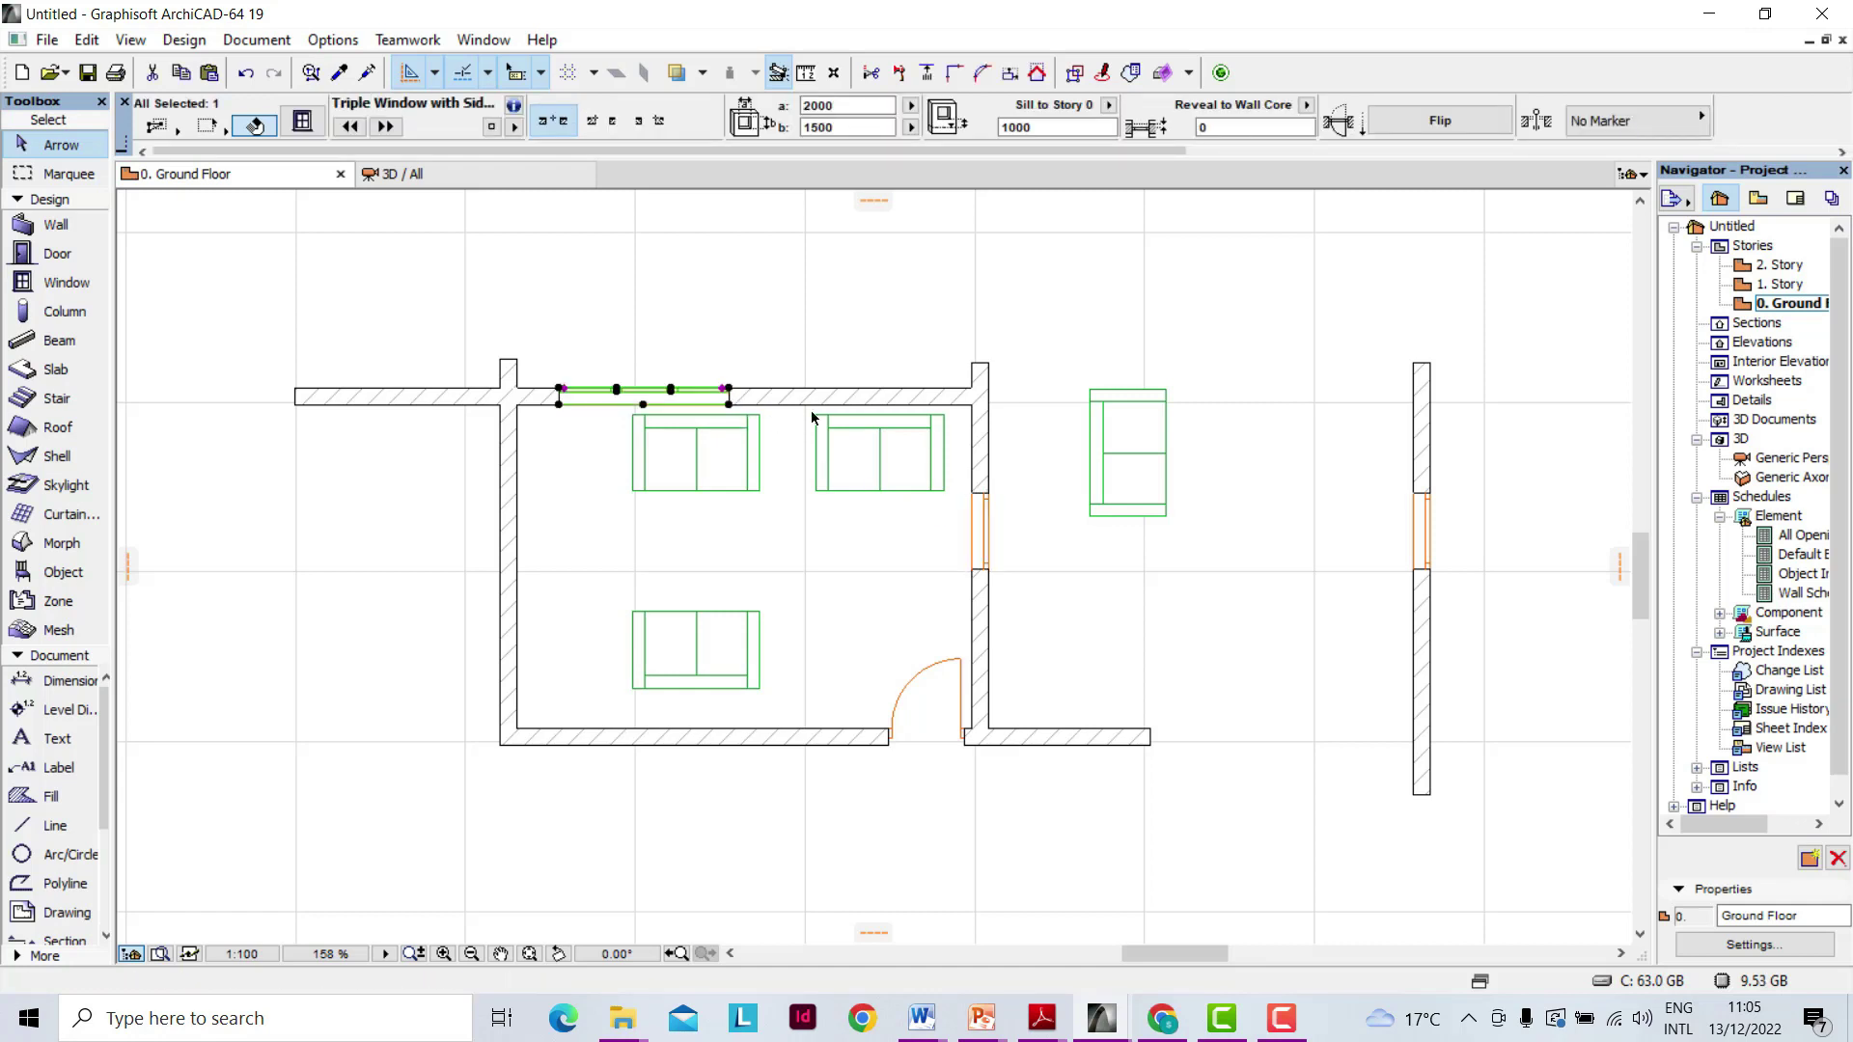
click(988, 499)
click(1045, 528)
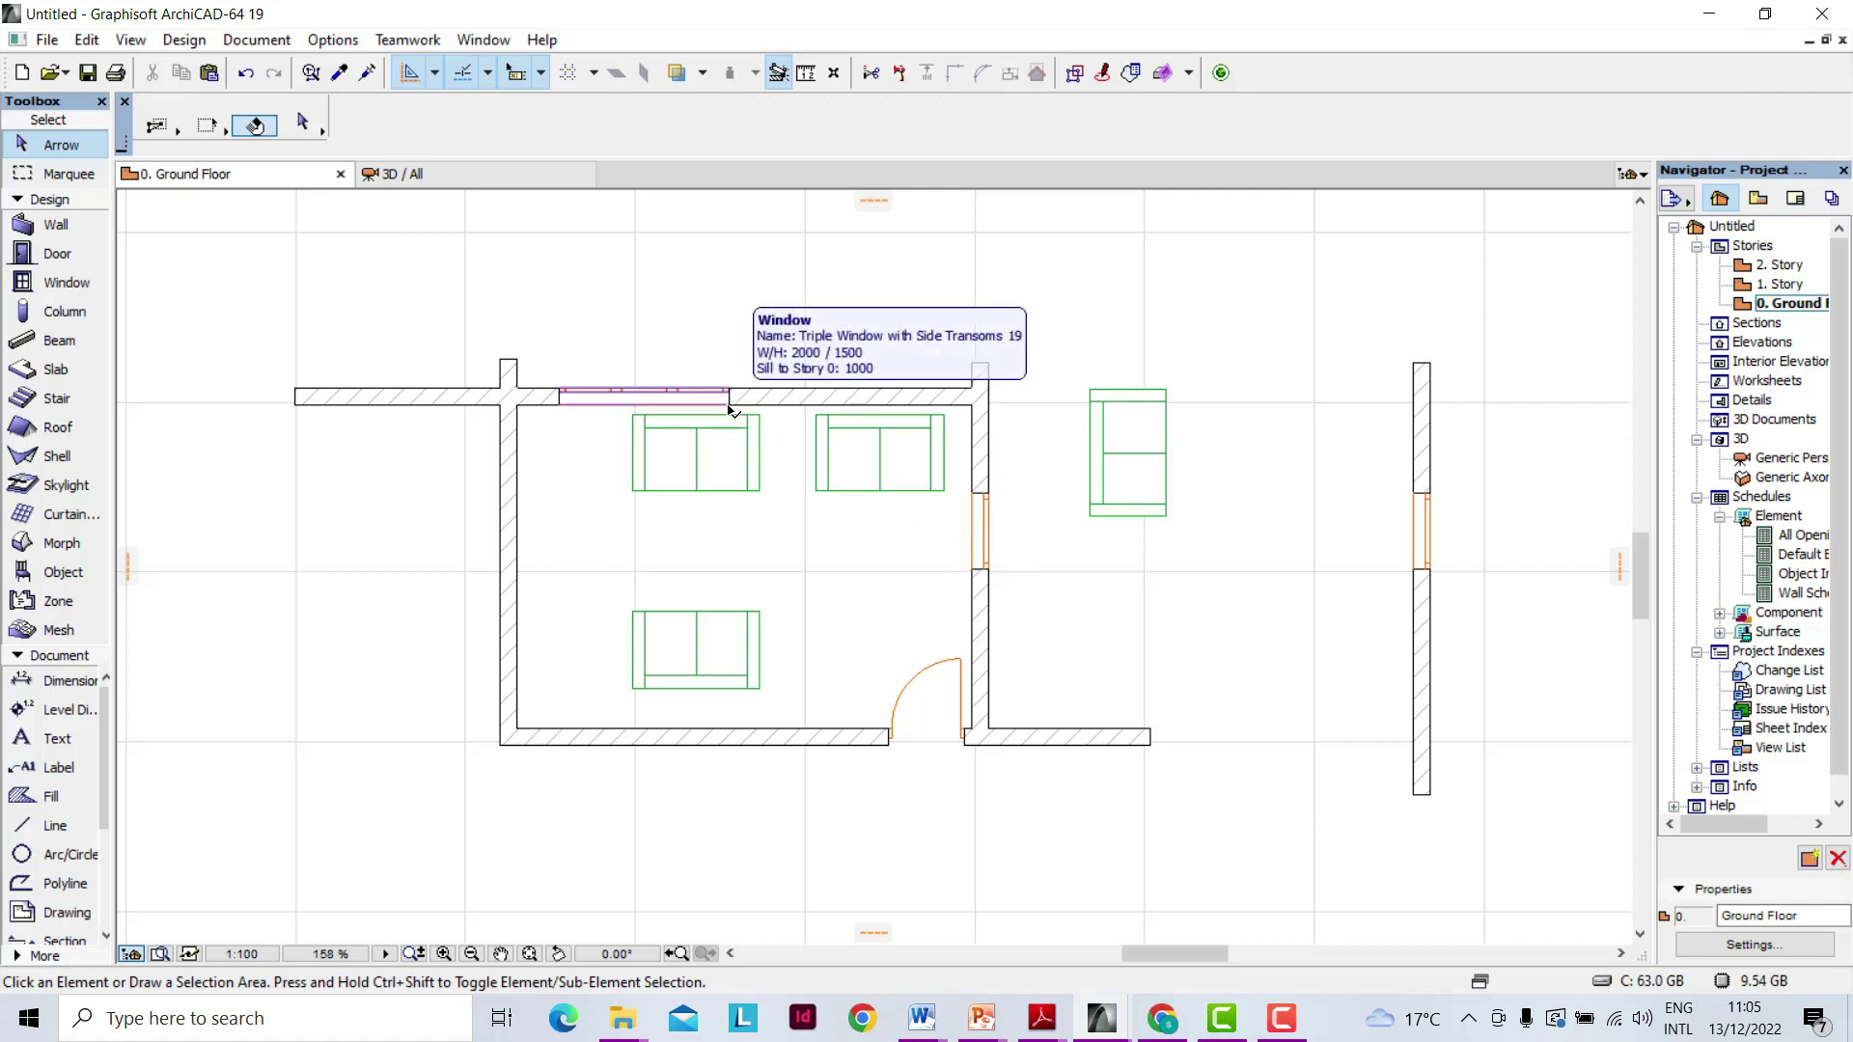
click(615, 399)
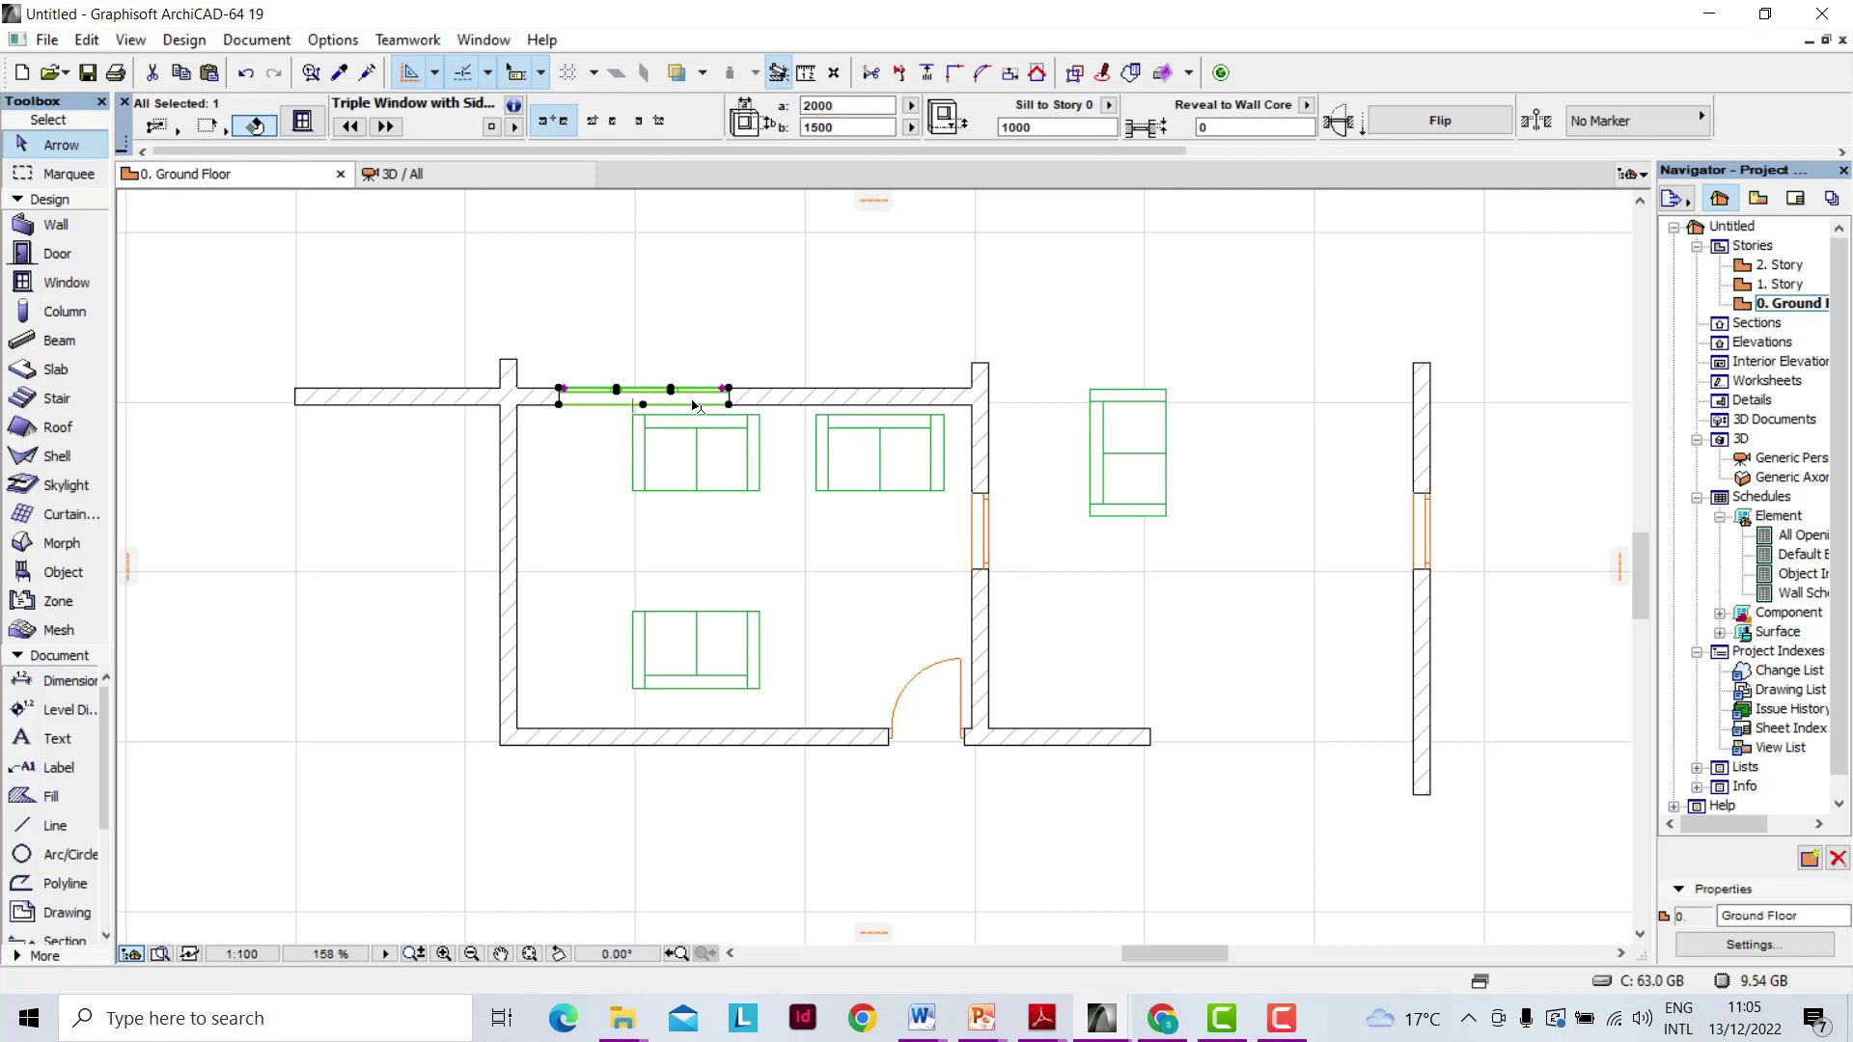
click(658, 320)
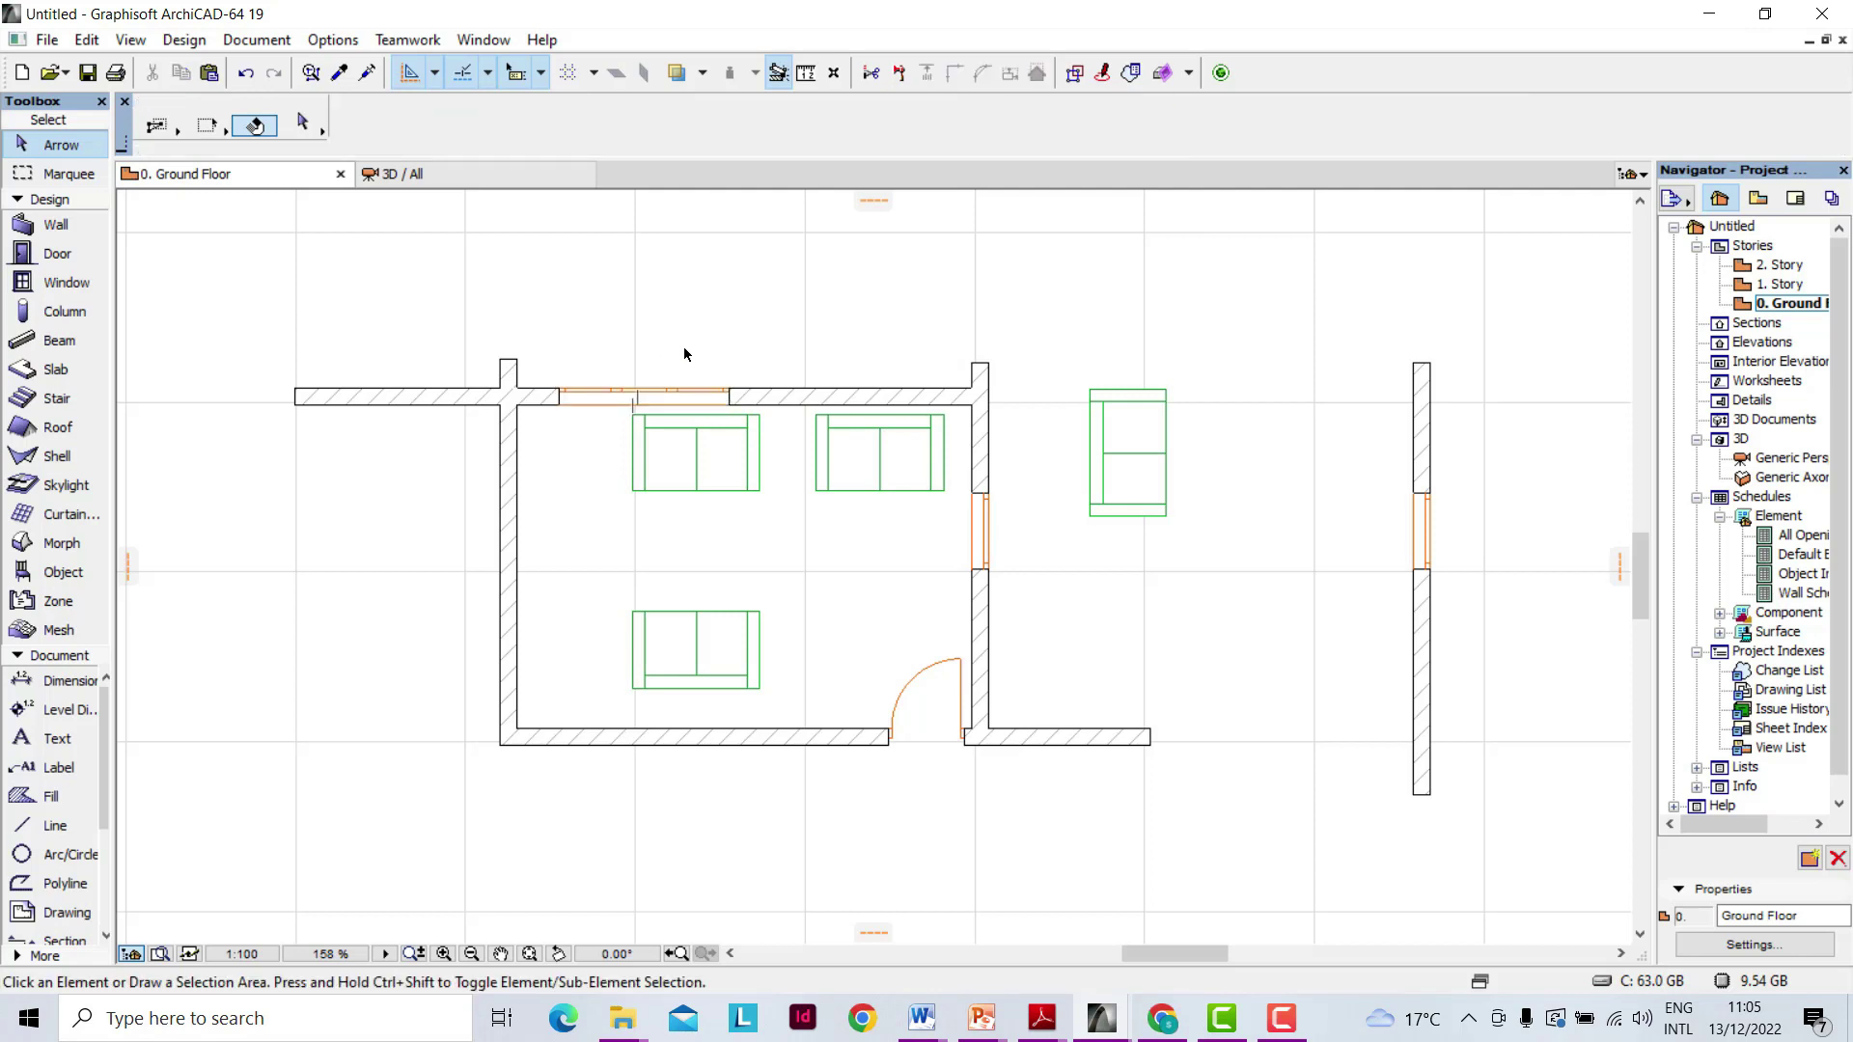
Pick up the parameters of the upper wall's triple window and place a window with them on the right vertical wall.
click(343, 79)
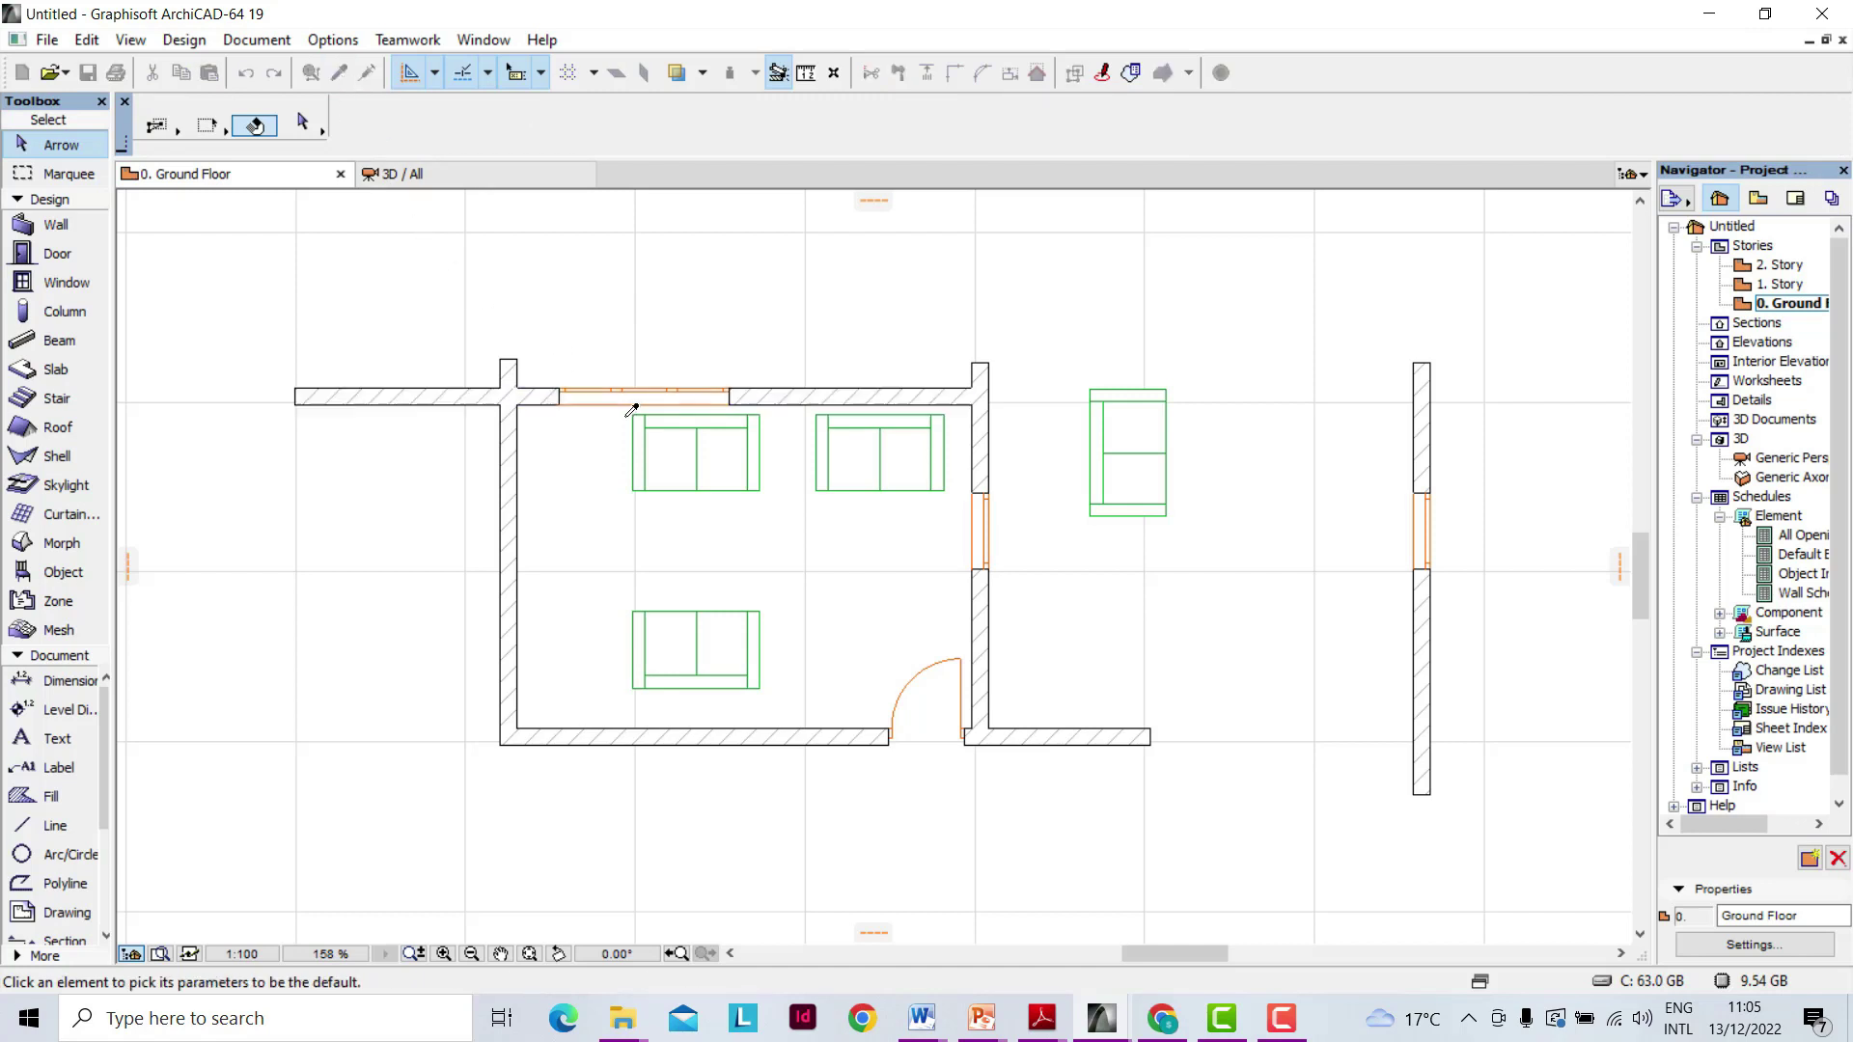
scroll(579, 433, up, 4)
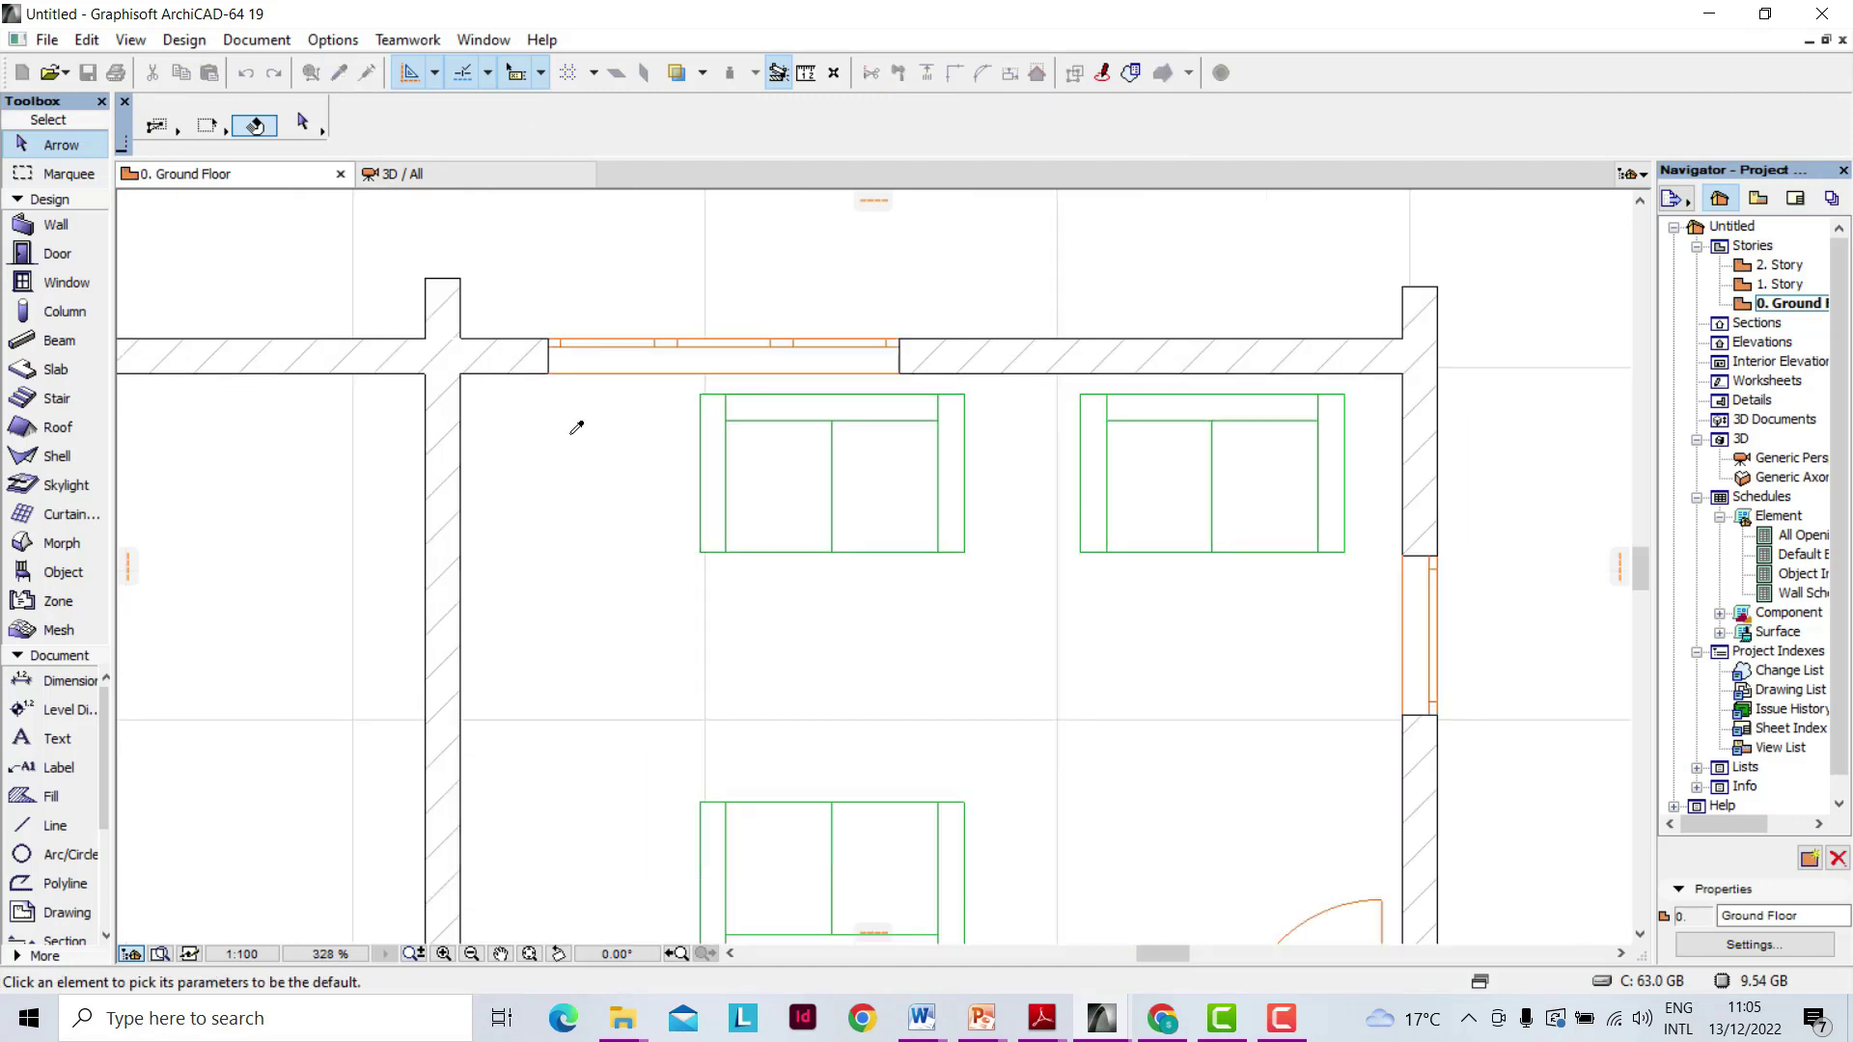
click(553, 329)
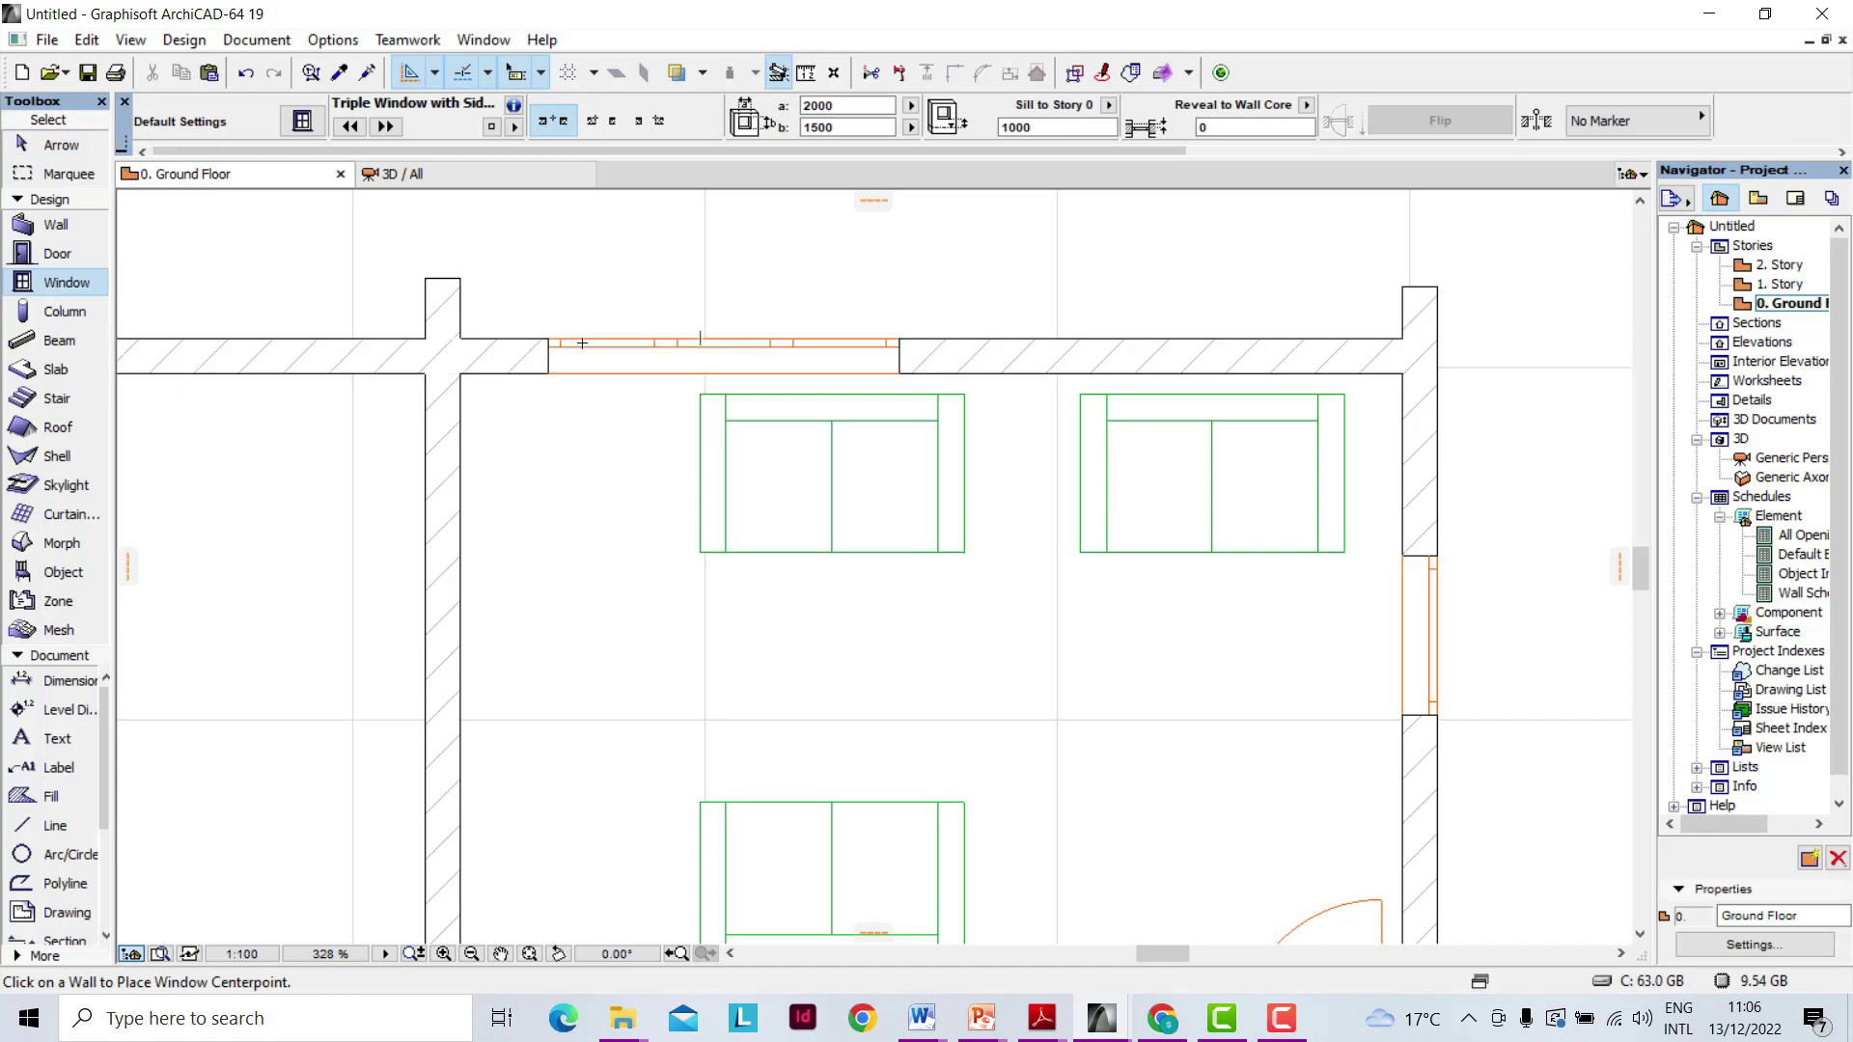
scroll(582, 343, down, 4)
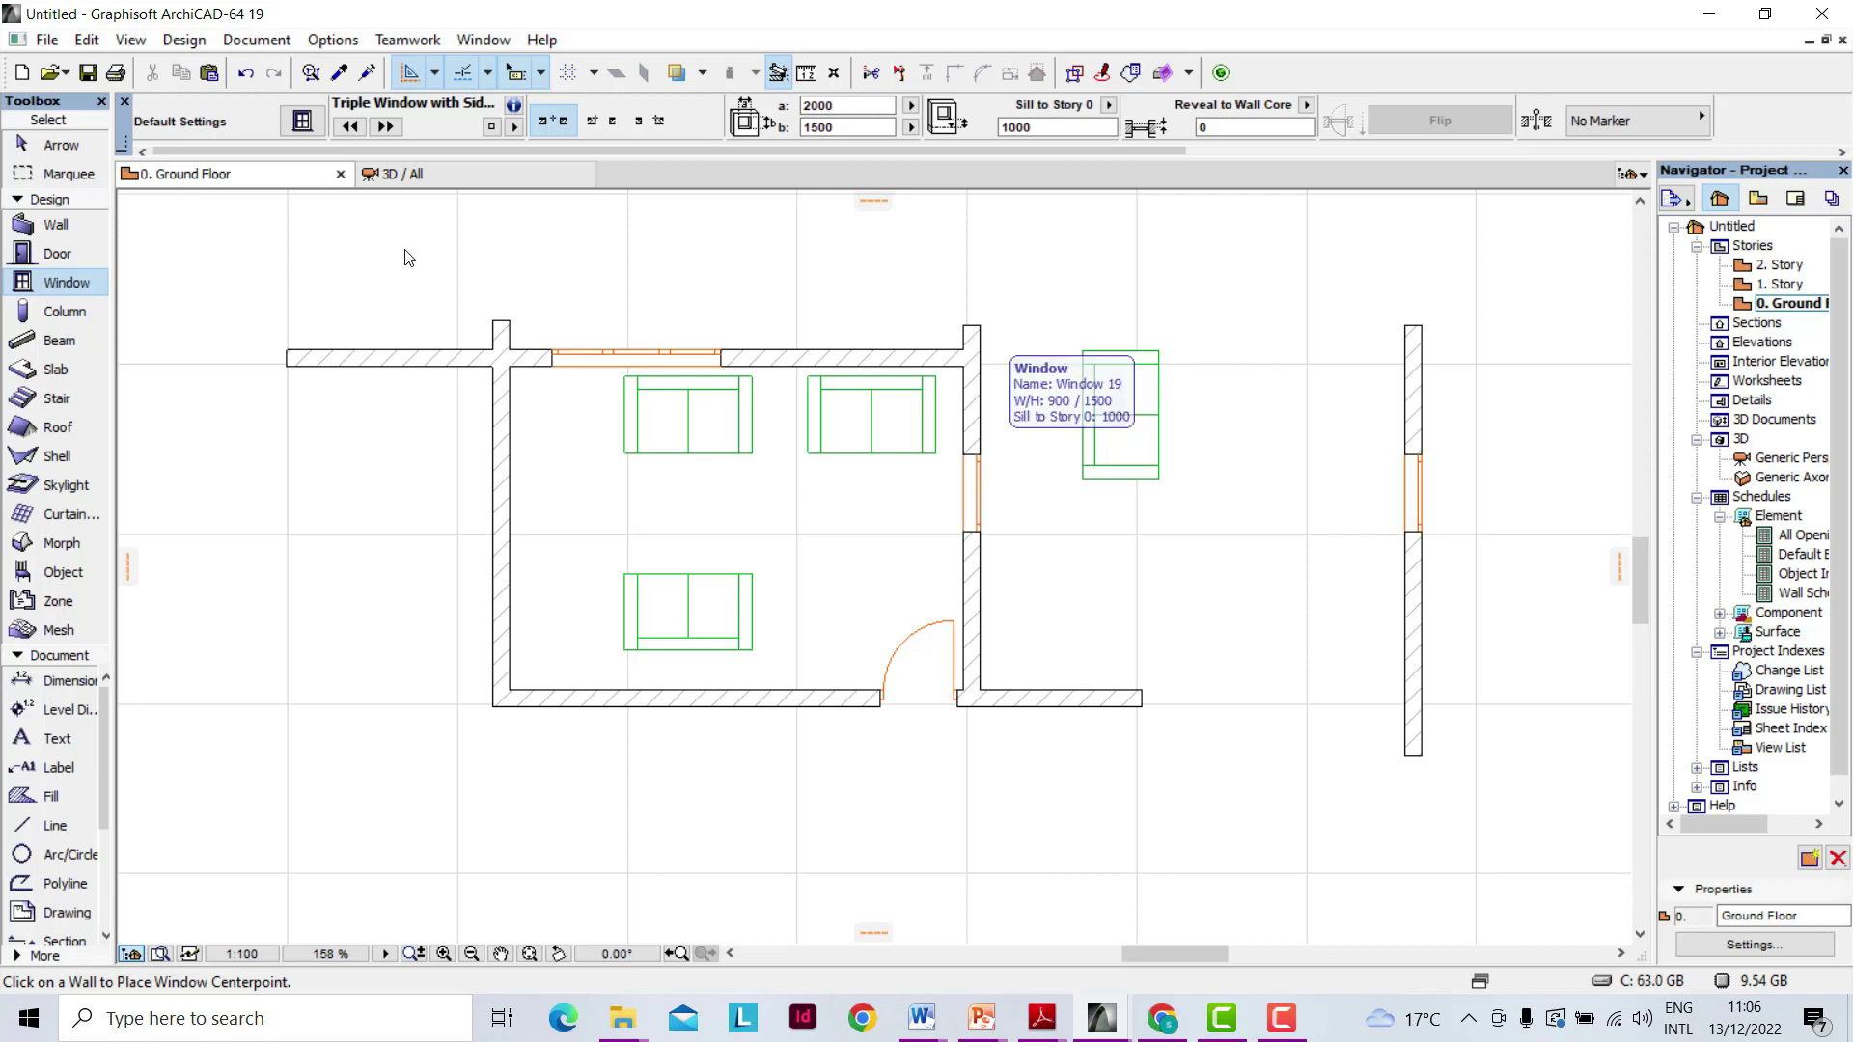
click(980, 452)
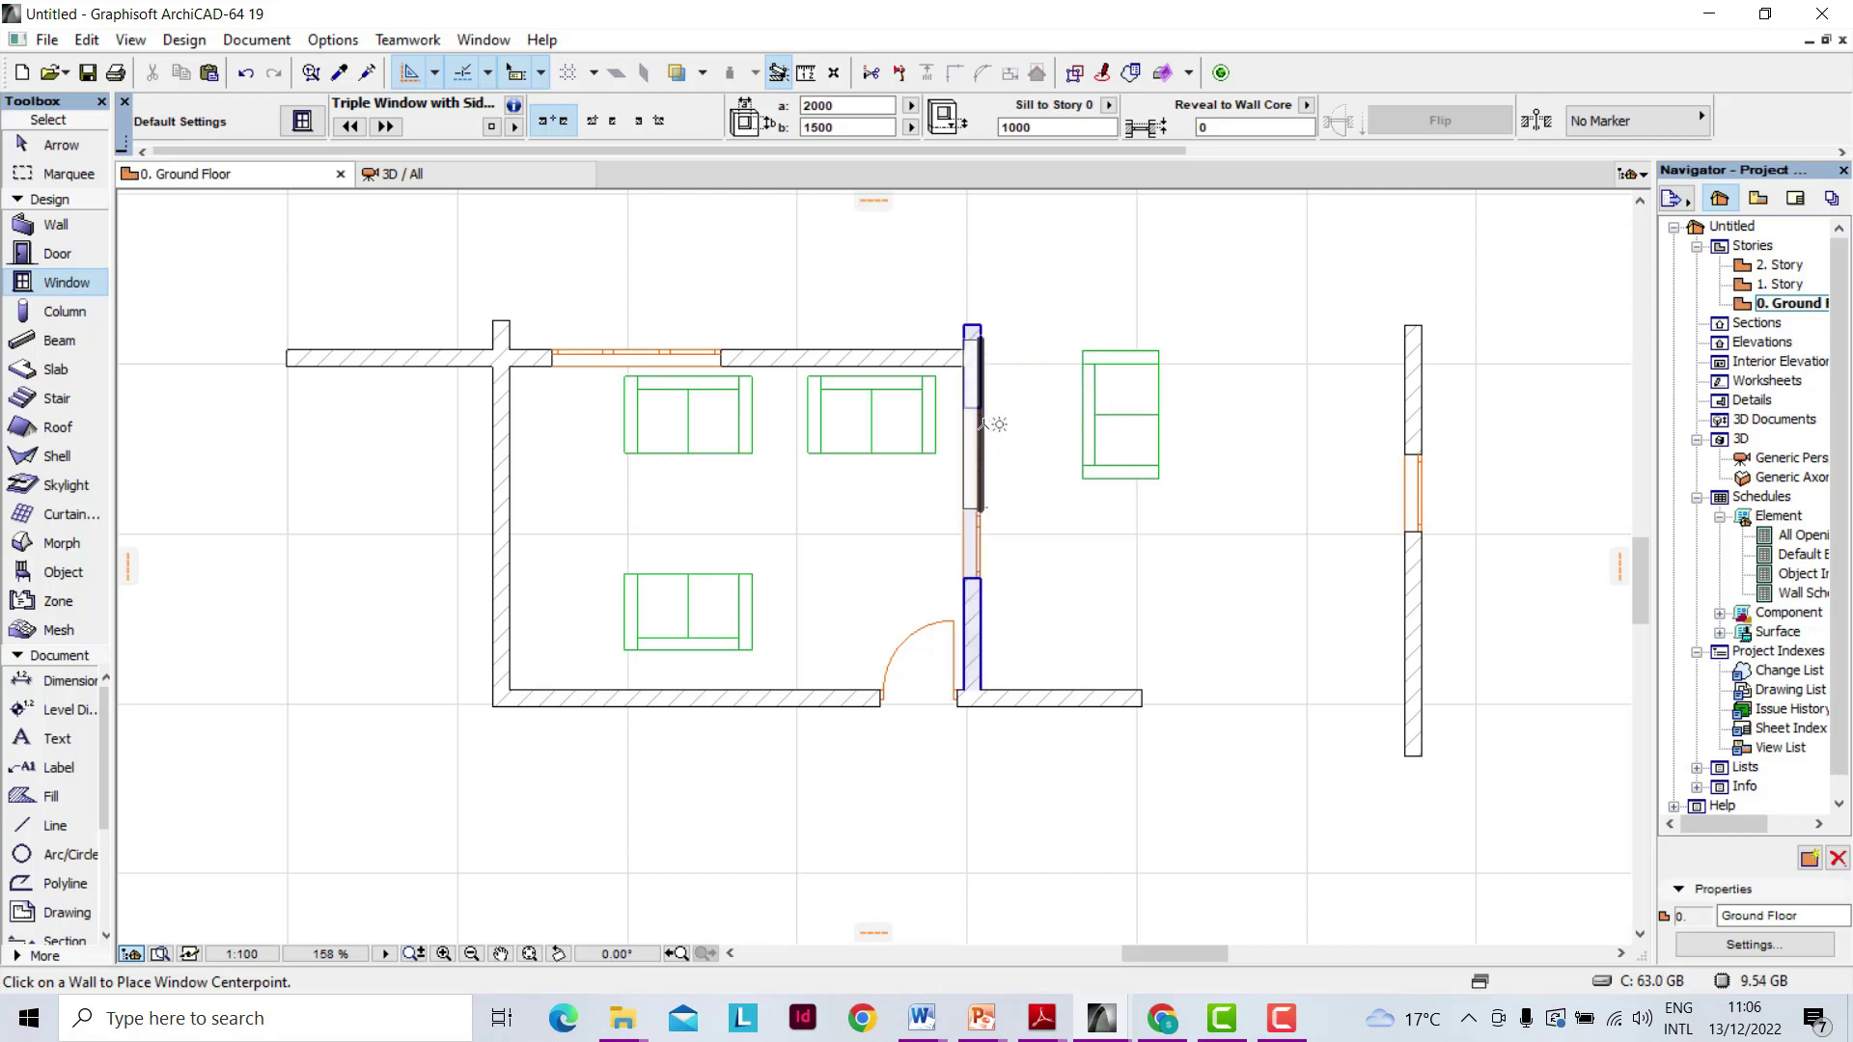